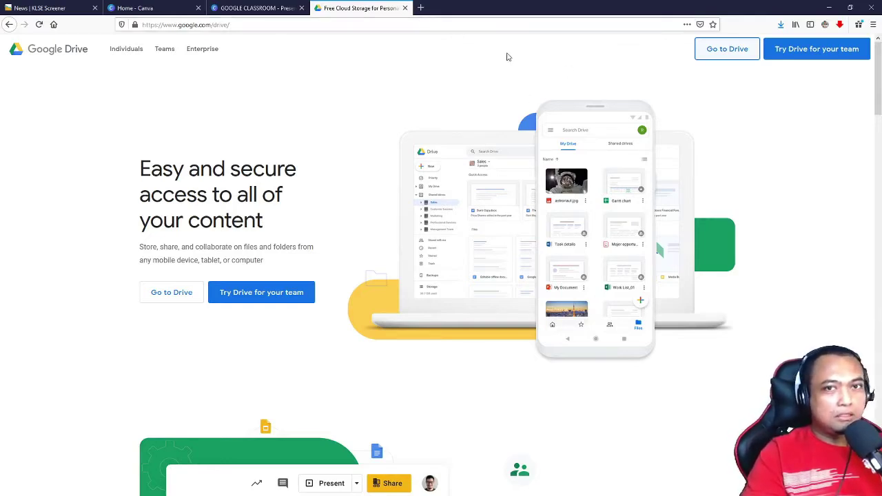
Step: Search Firefox for 'google classroom', open the Classroom site, and start another new tab
left_click(421, 7)
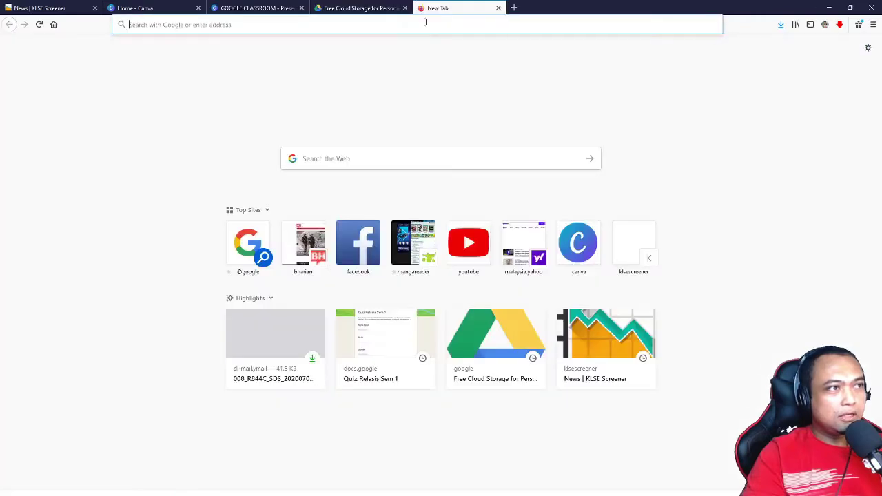
left_click(330, 164)
type("goo")
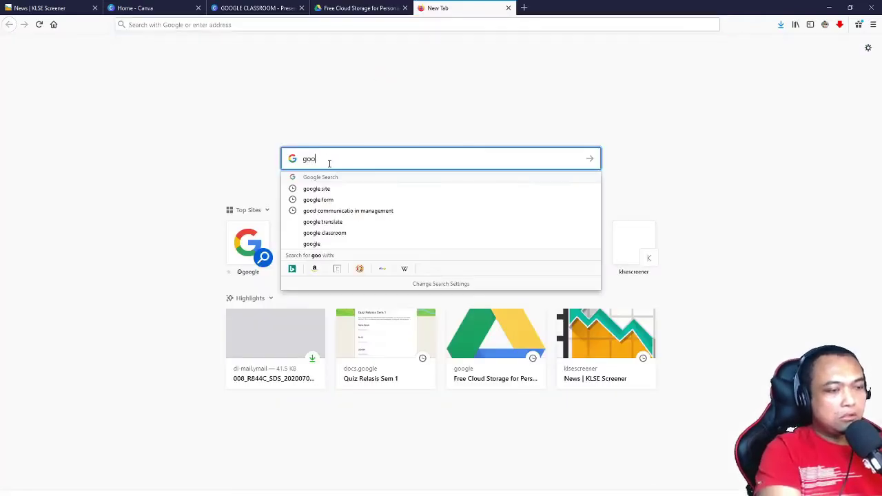
type("gle c")
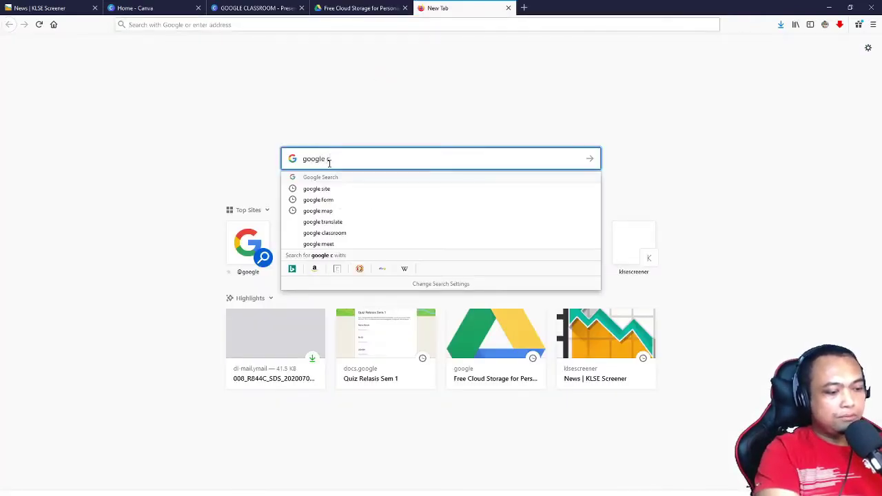
type("lassroom")
key("Return")
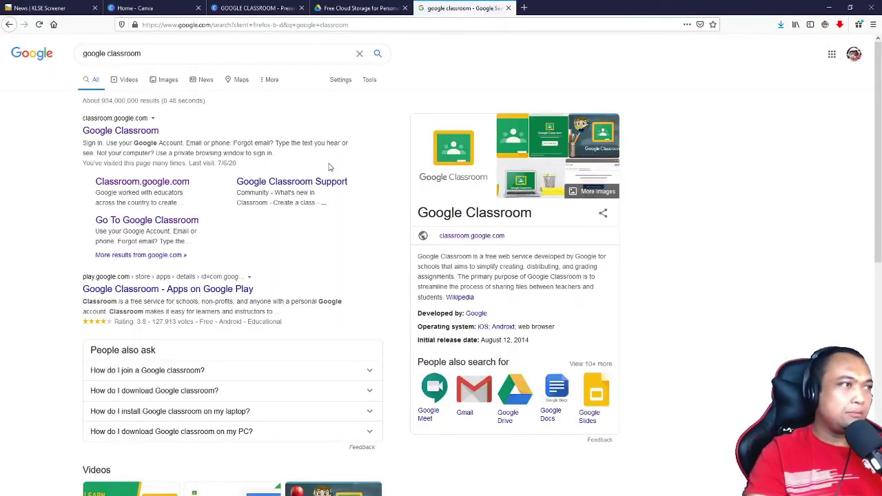
left_click(141, 131)
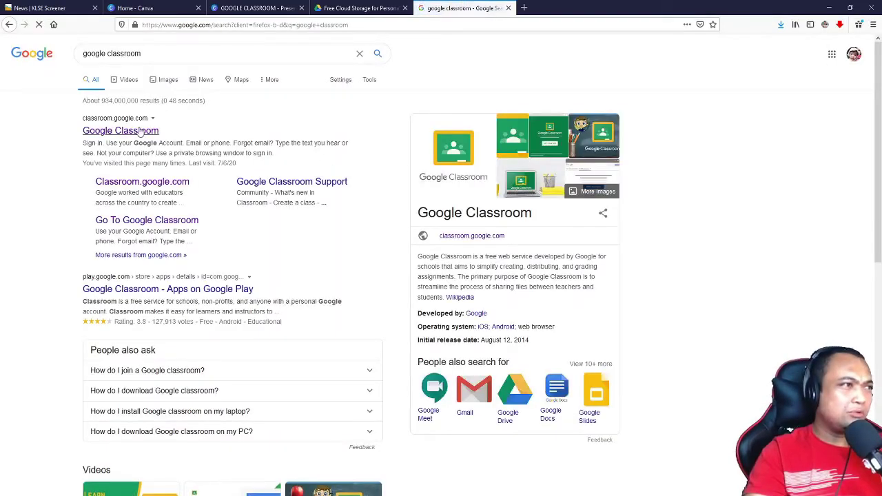
left_click(524, 8)
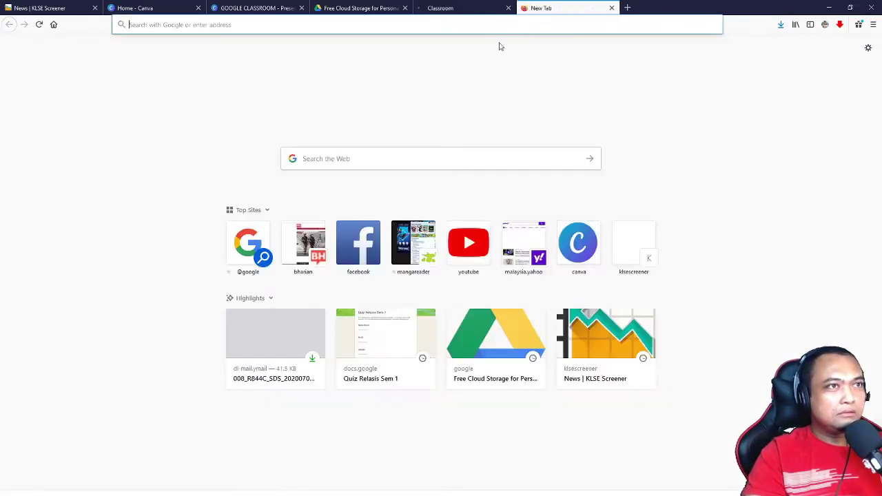
Step: Return to the Google Drive homepage tab and enter My Drive
left_click(328, 157)
type("g")
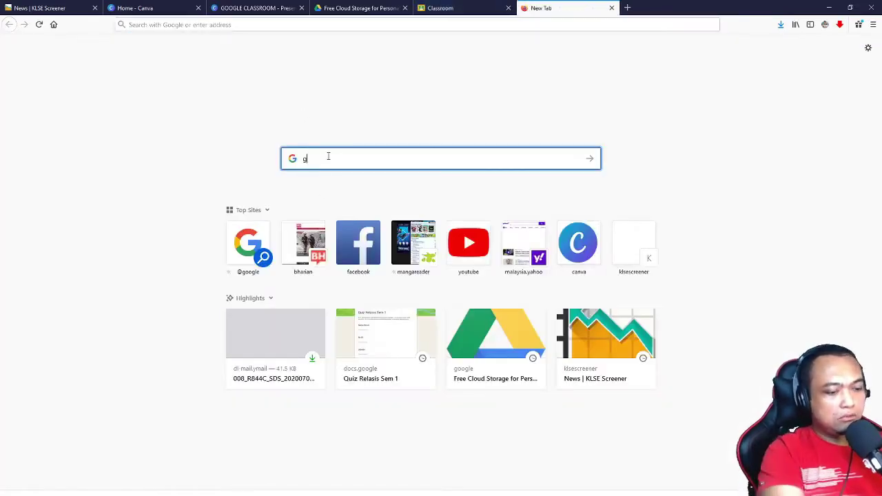
type("oogle")
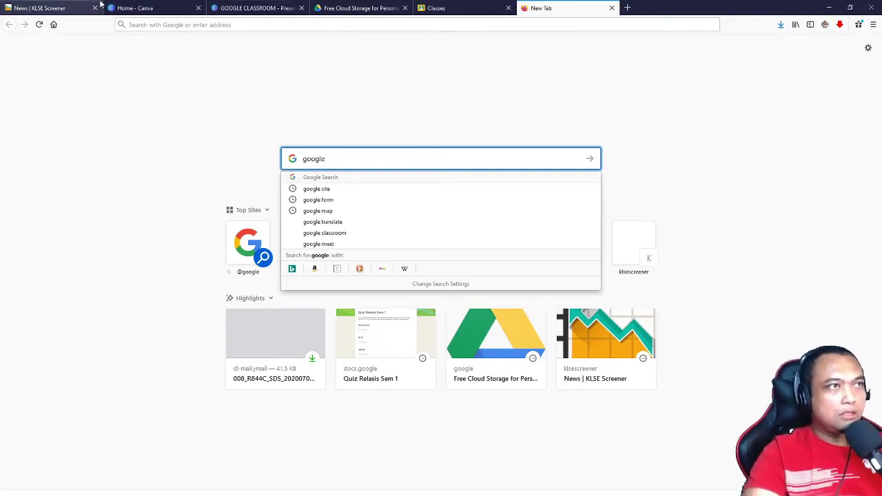
left_click(355, 7)
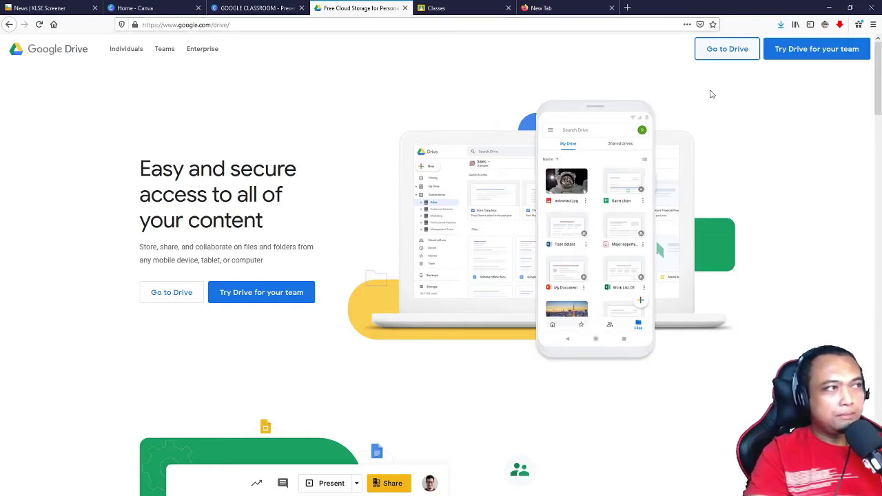
left_click(731, 58)
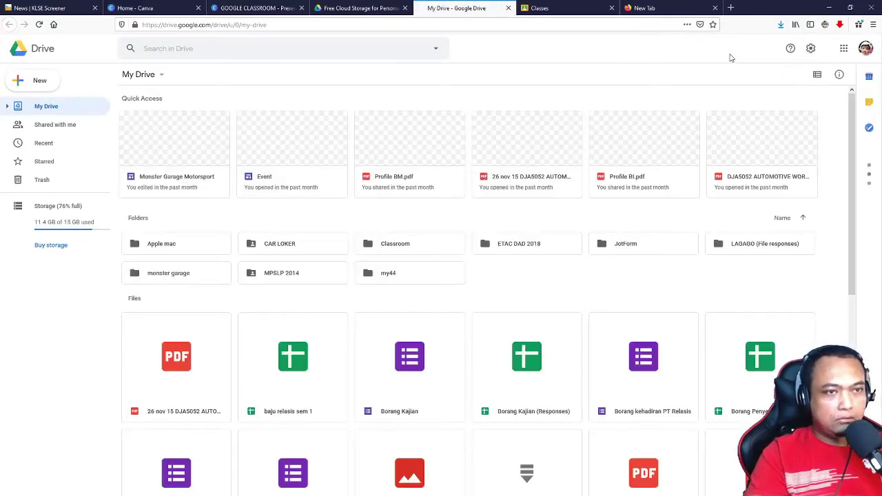
Step: Open My Drive under a different Google account, then return to the Classroom classes tab
left_click(865, 48)
left_click(763, 218)
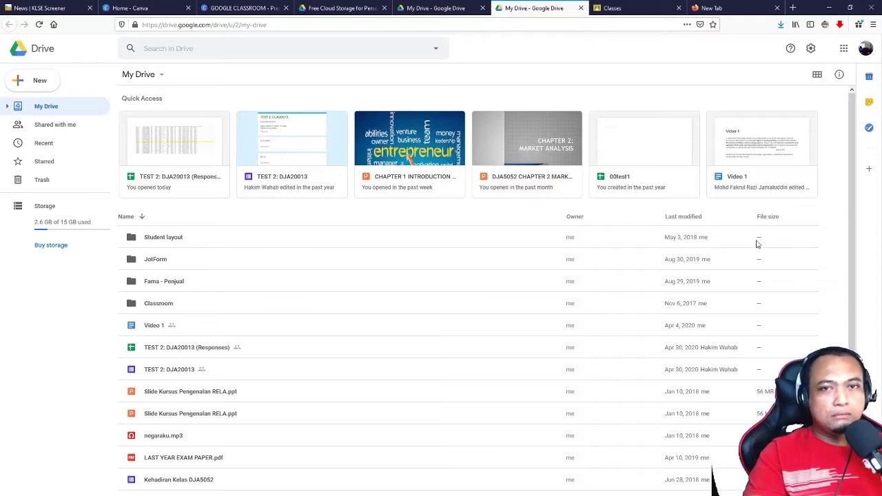
left_click(843, 50)
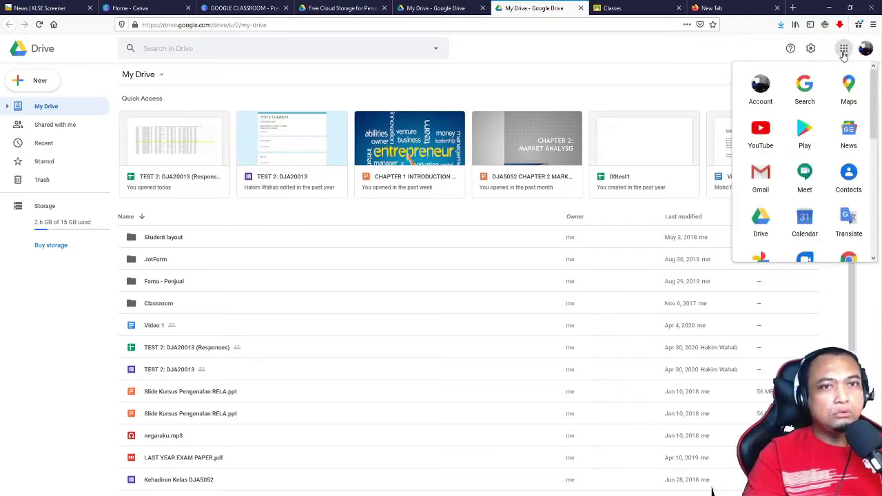
left_click(578, 104)
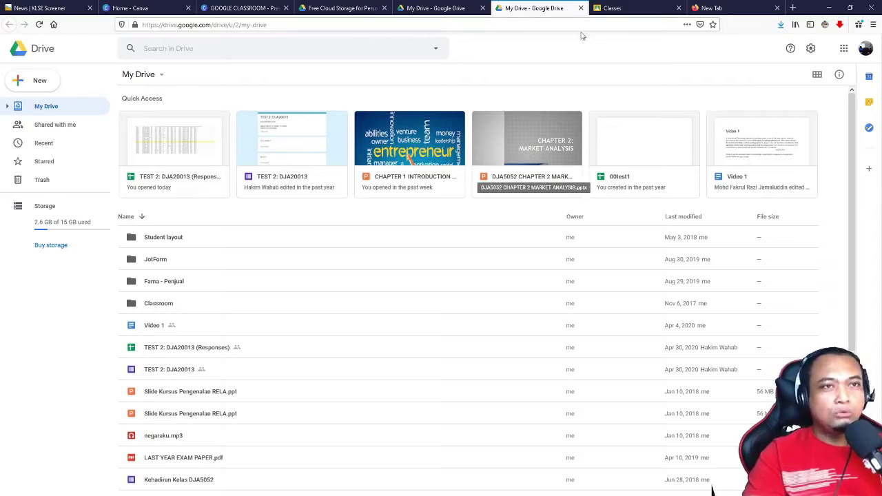
left_click(615, 10)
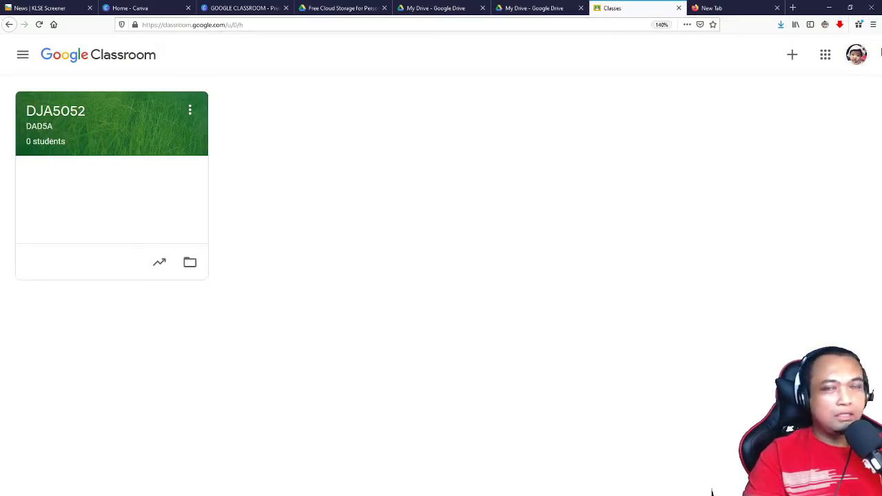
Step: Switch Classroom to the other Google account listing four classes, including DJA5052
left_click(857, 58)
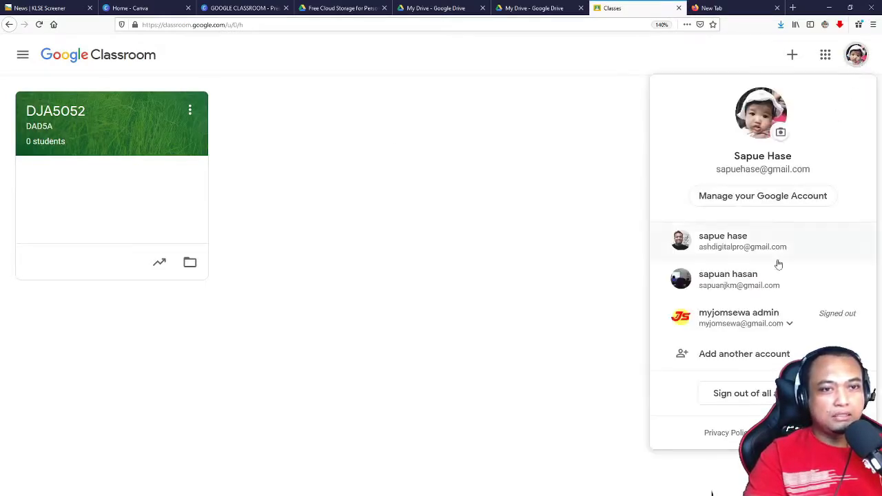
left_click(739, 285)
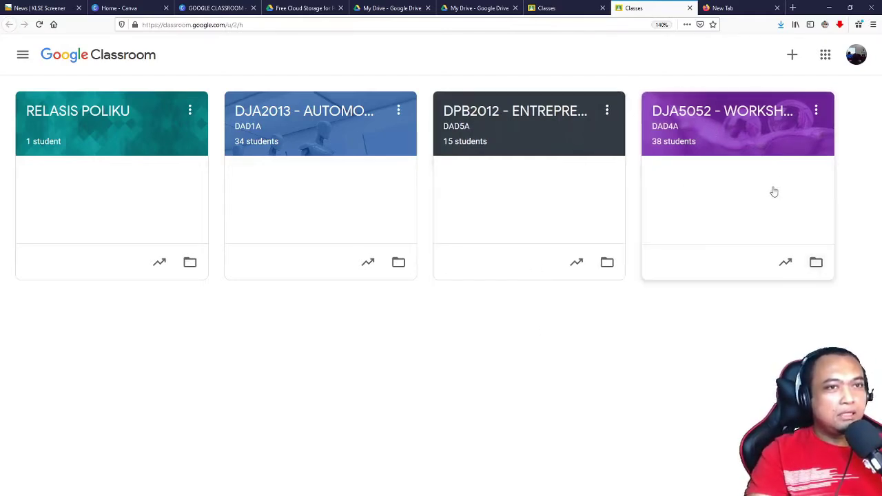
Step: Open the DJA5052 Workshop Service Management class and scroll through its stream posts
left_click(672, 127)
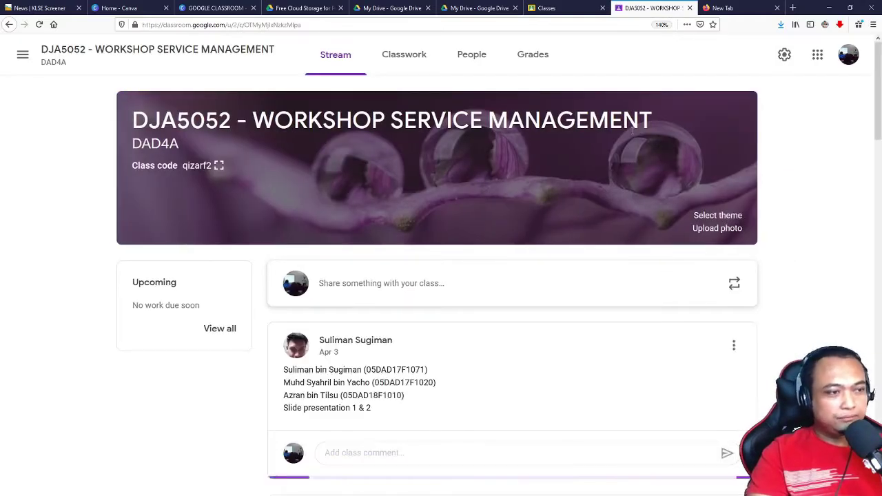
scroll(700, 138, "down", 3)
scroll(744, 151, "up", 3)
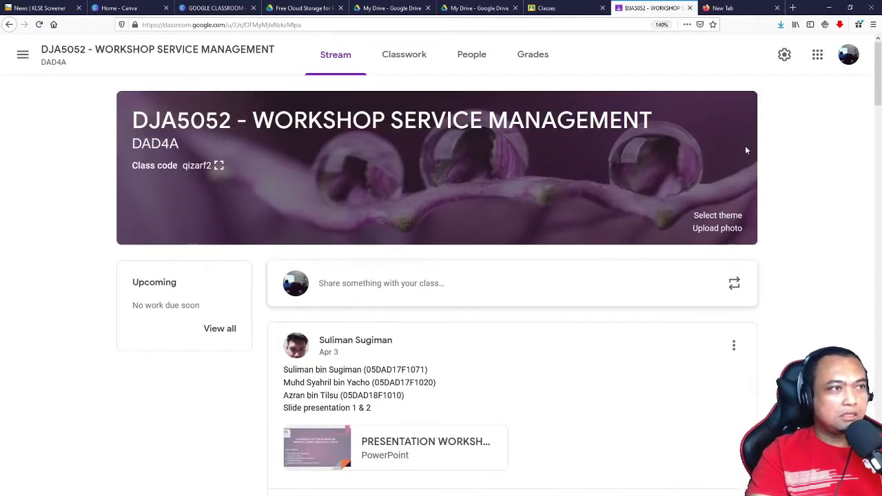
scroll(807, 169, "down", 3)
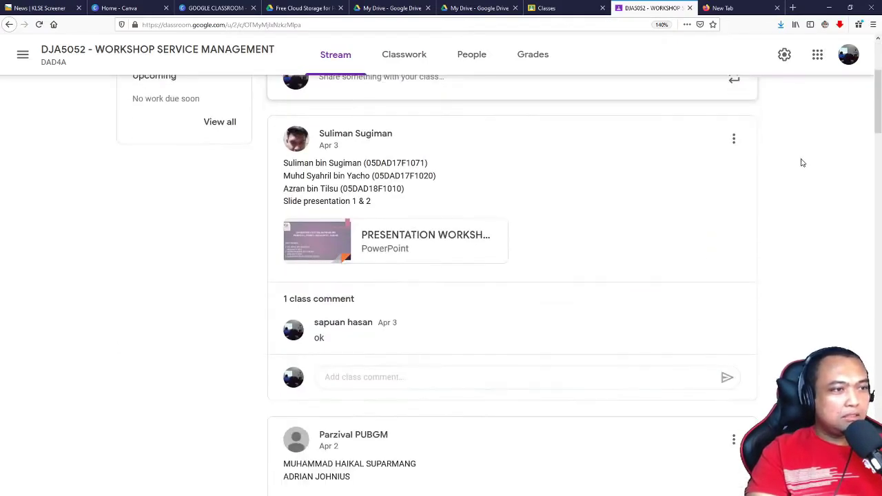
scroll(801, 162, "up", 3)
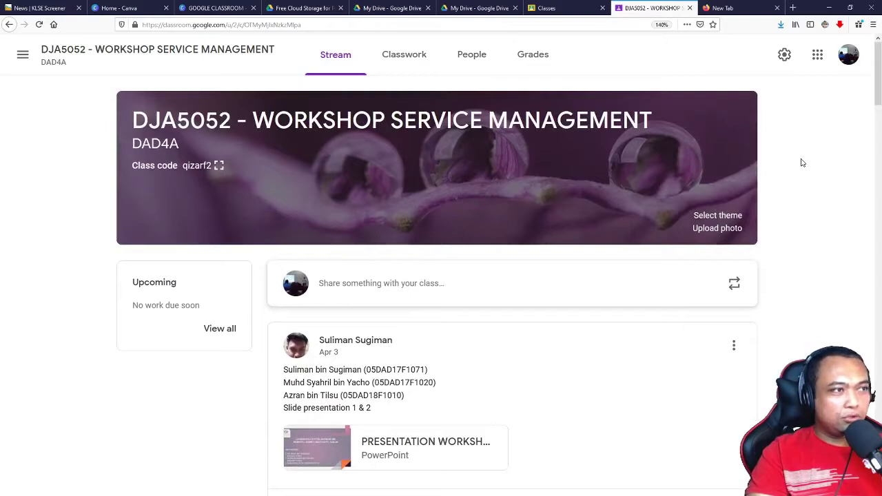
scroll(801, 162, "down", 3)
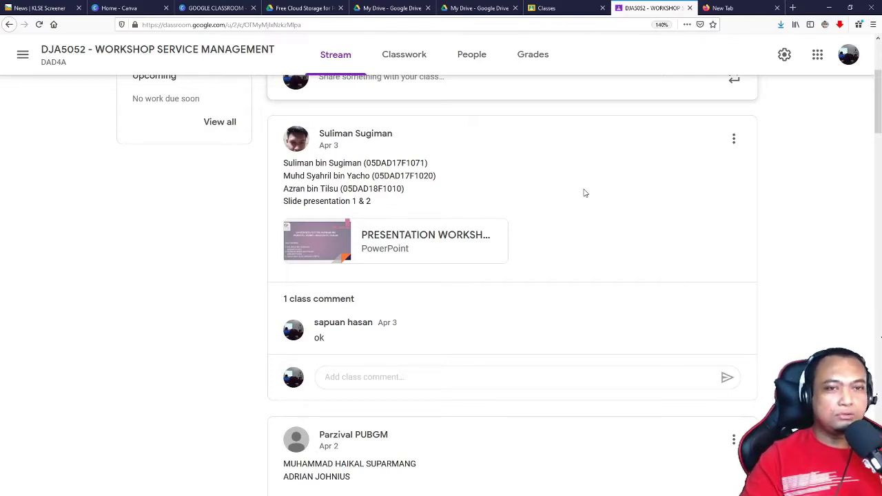
scroll(583, 193, "down", 12)
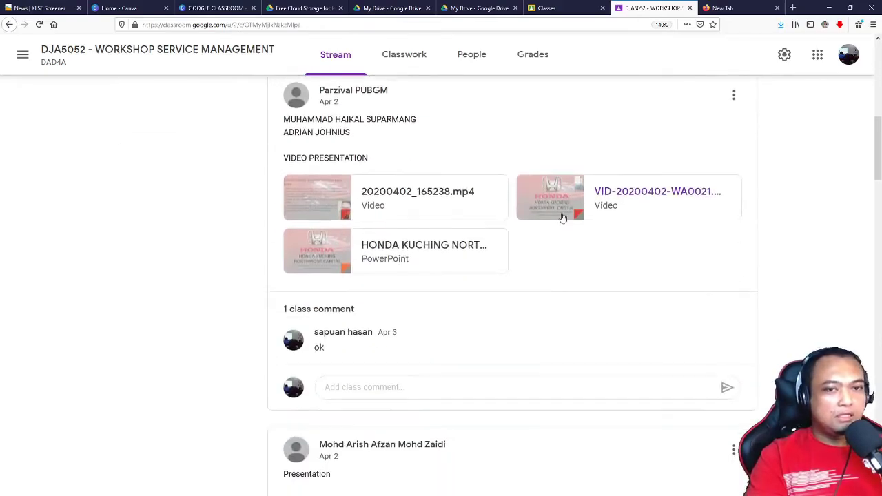
scroll(541, 235, "down", 2)
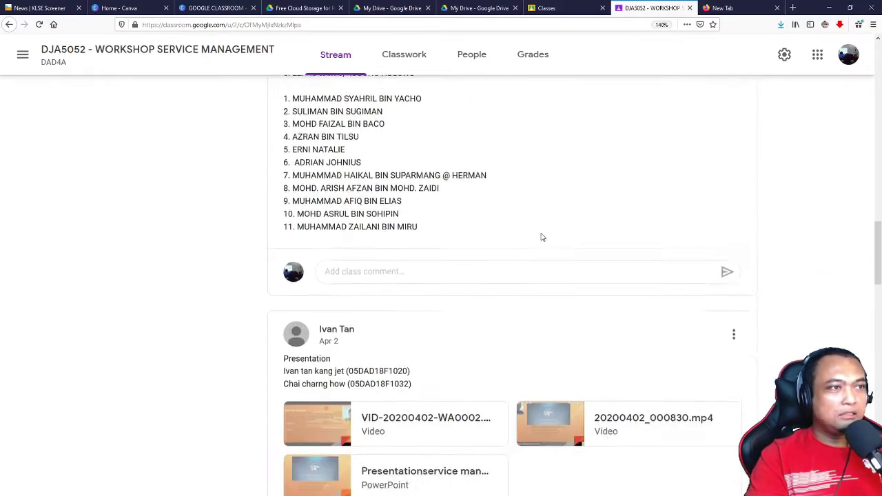
scroll(542, 236, "up", 3)
scroll(541, 235, "down", 5)
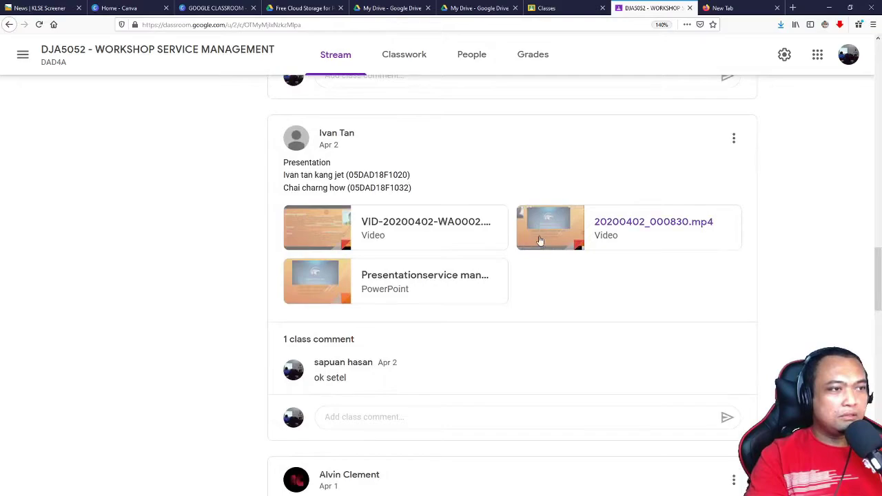
scroll(539, 239, "down", 10)
scroll(540, 239, "down", 10)
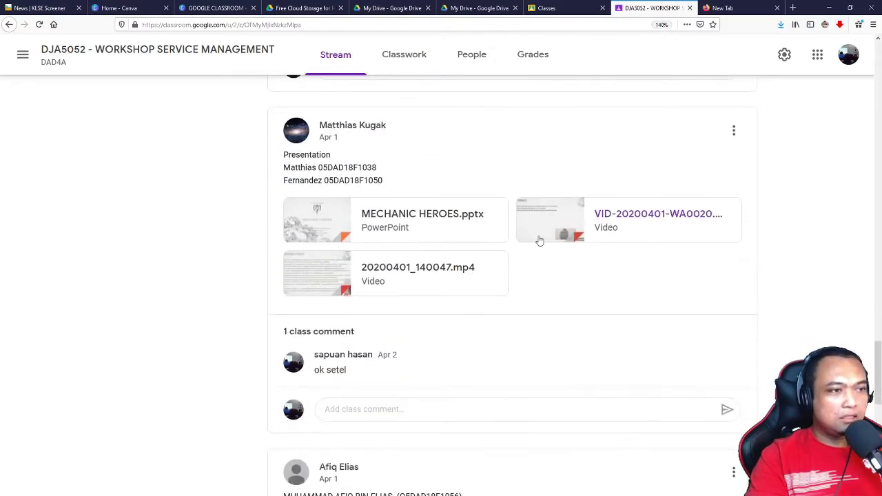
scroll(540, 239, "down", 10)
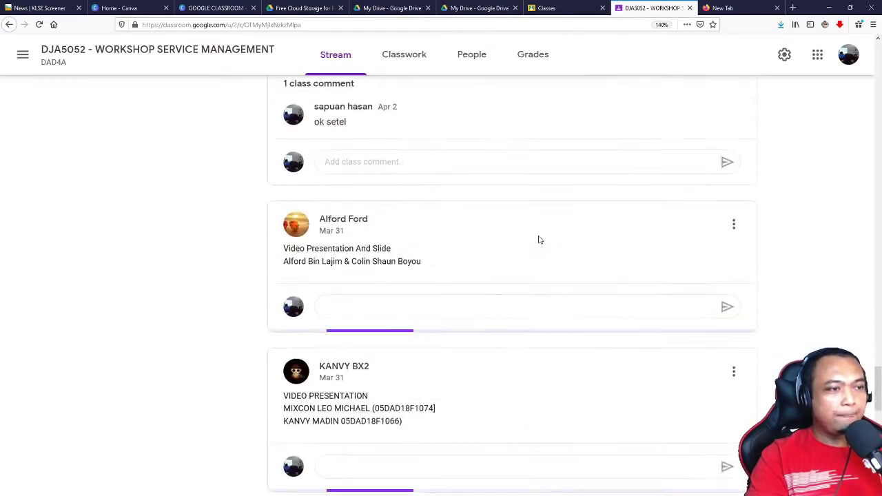
scroll(540, 240, "down", 2)
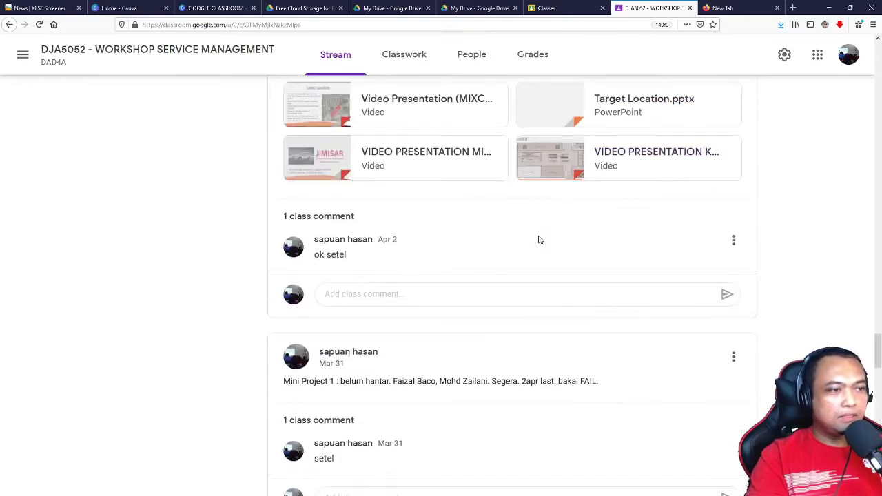
scroll(538, 241, "up", 4)
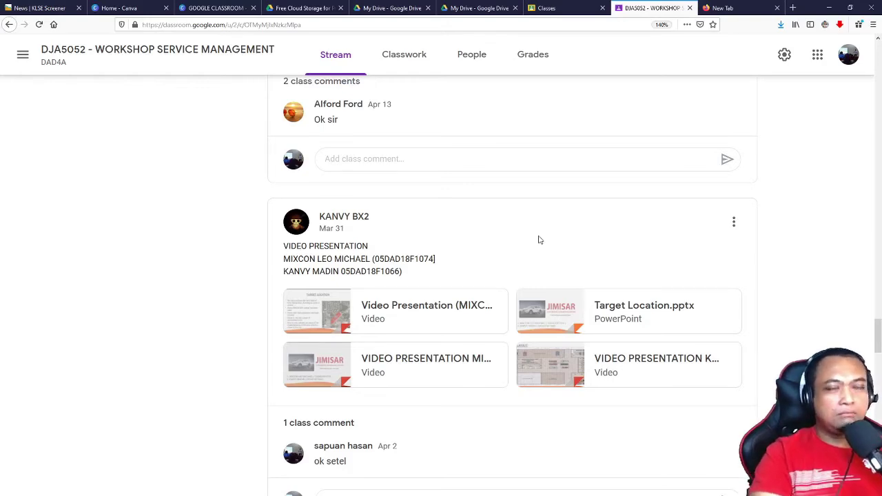
scroll(518, 241, "down", 7)
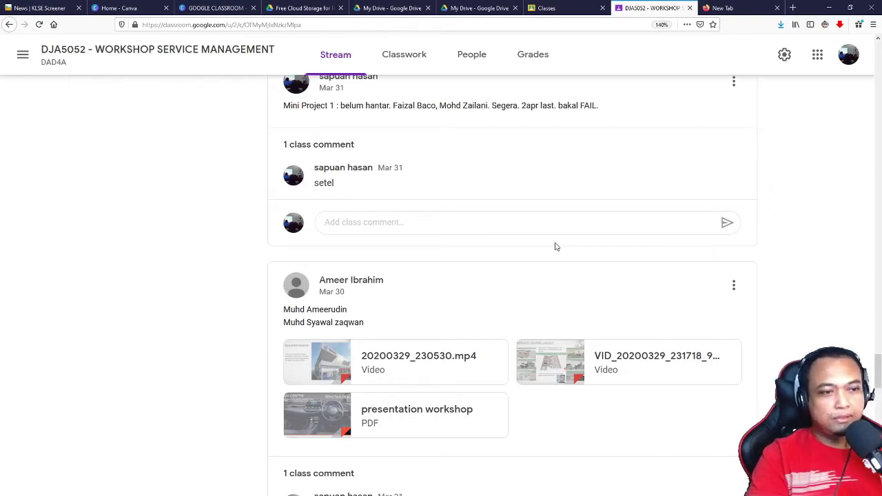
scroll(557, 247, "down", 6)
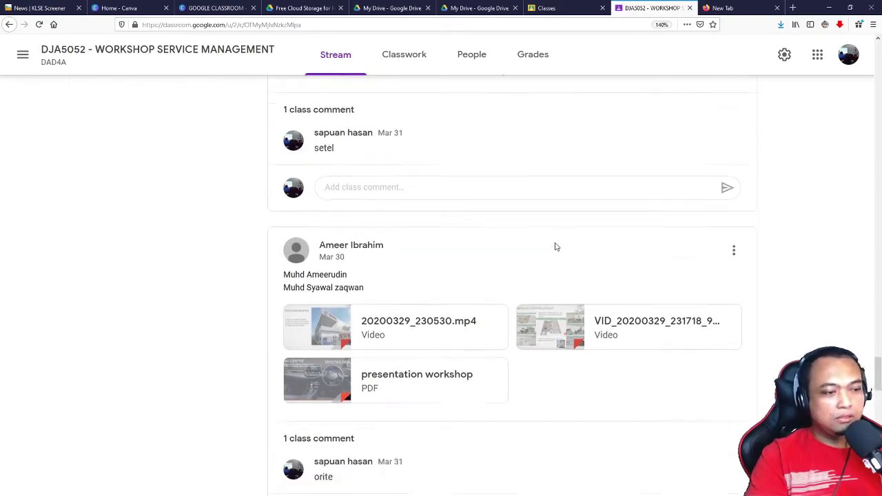
scroll(551, 255, "up", 10)
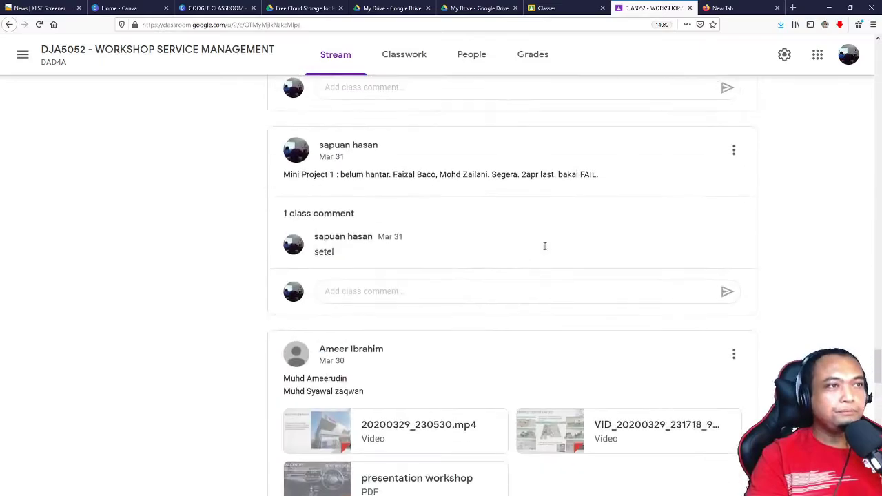
left_click_drag(878, 355, 878, 440)
scroll(813, 250, "up", 10)
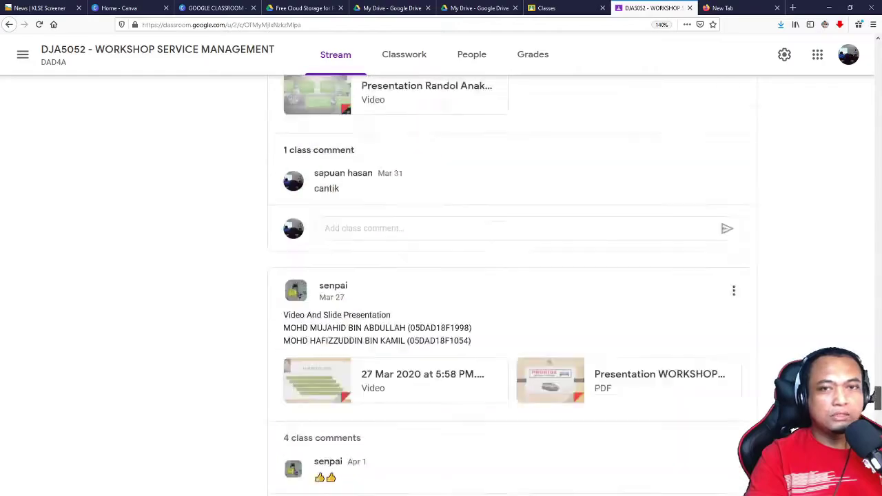
left_click_drag(879, 406, 858, 39)
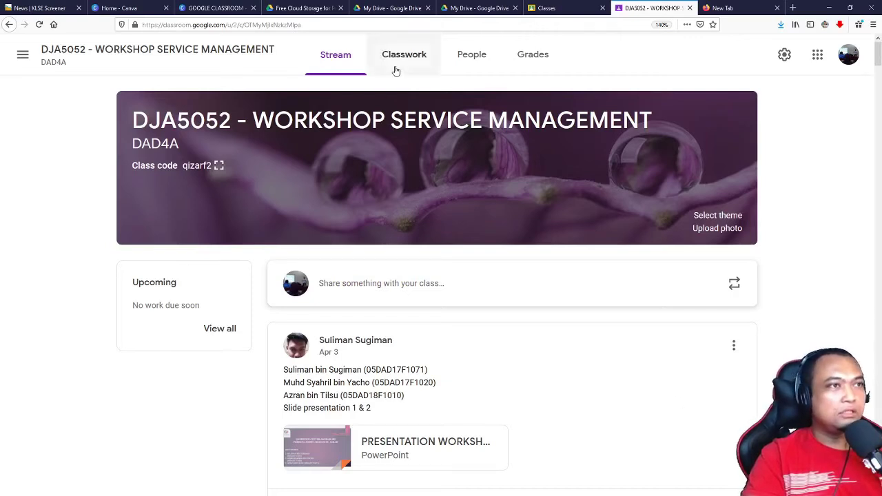
Step: Expand the Arahan Soalan materials in Classwork, then browse the class stream
left_click(417, 63)
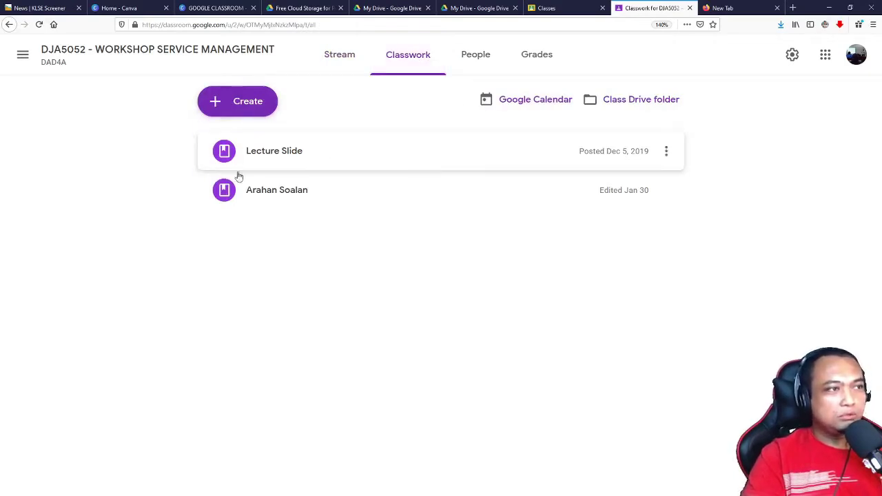
left_click(278, 193)
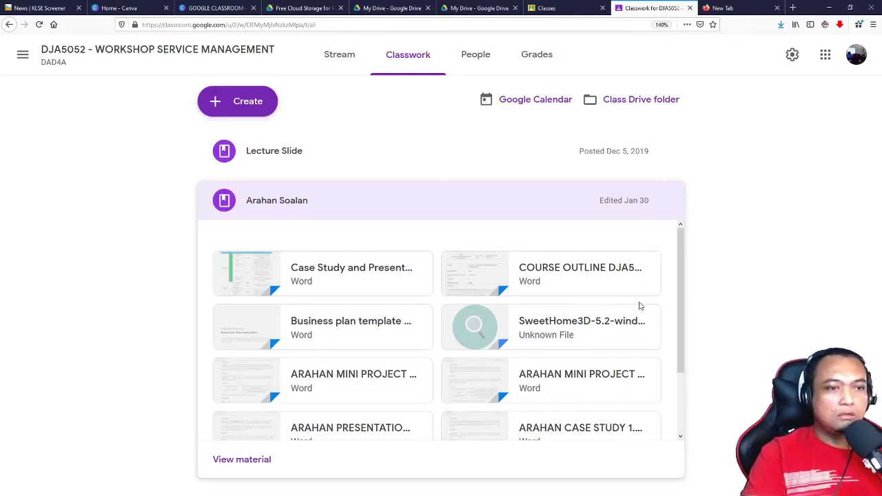
scroll(638, 307, "down", 2)
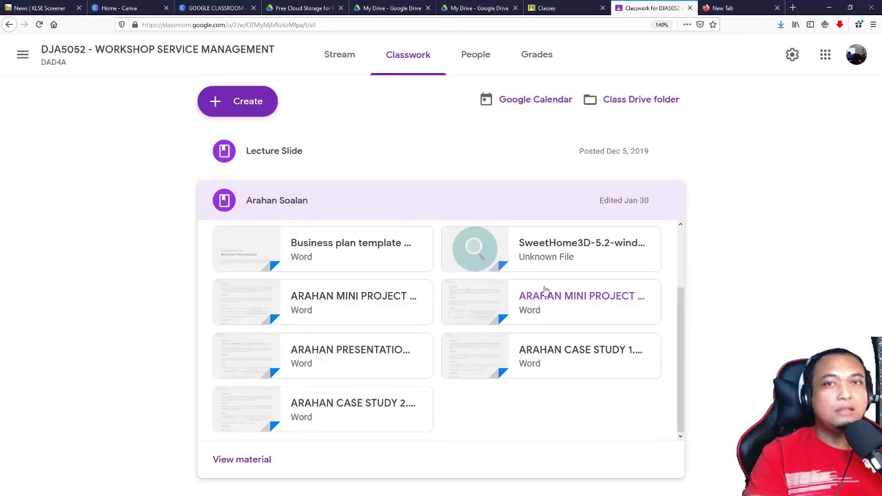
left_click(324, 59)
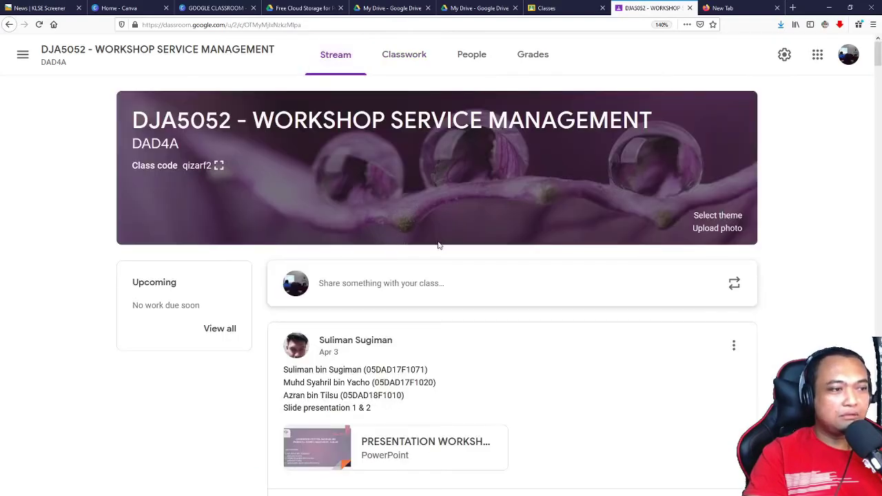
scroll(441, 243, "down", 4)
scroll(438, 238, "up", 4)
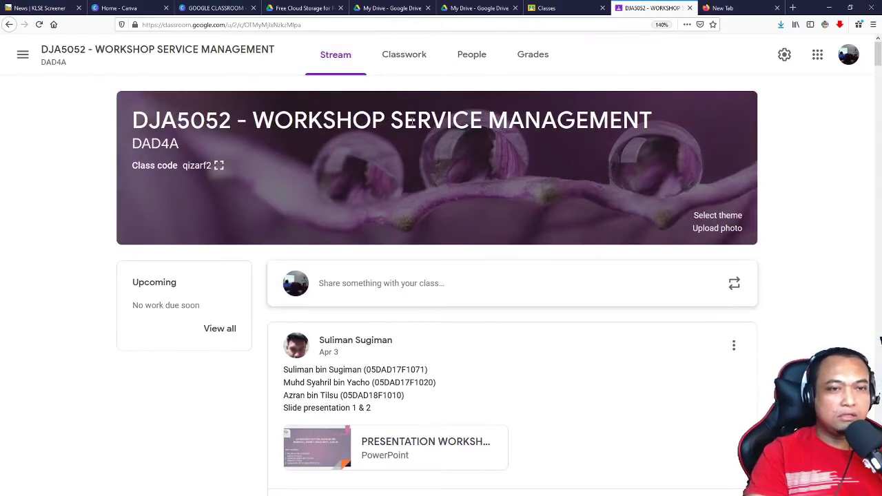
Step: Expand the Lecture Slide chapter files in Classwork, then view the People roster
left_click(390, 58)
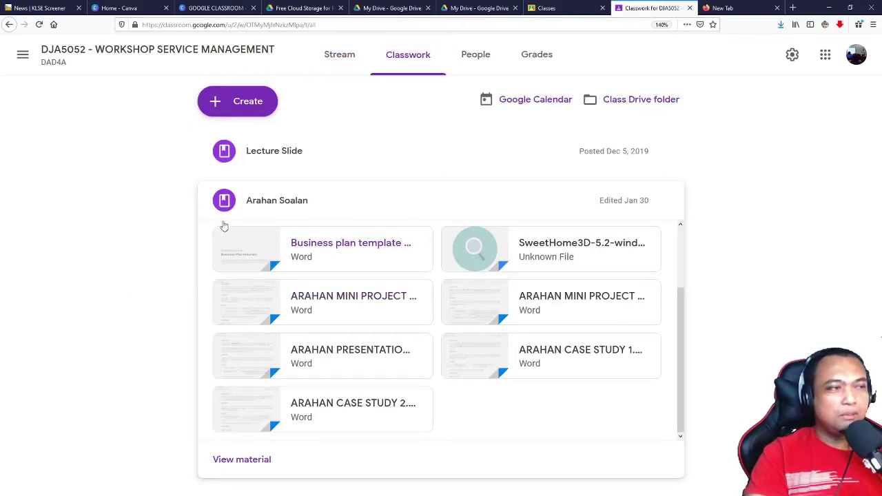
left_click(257, 153)
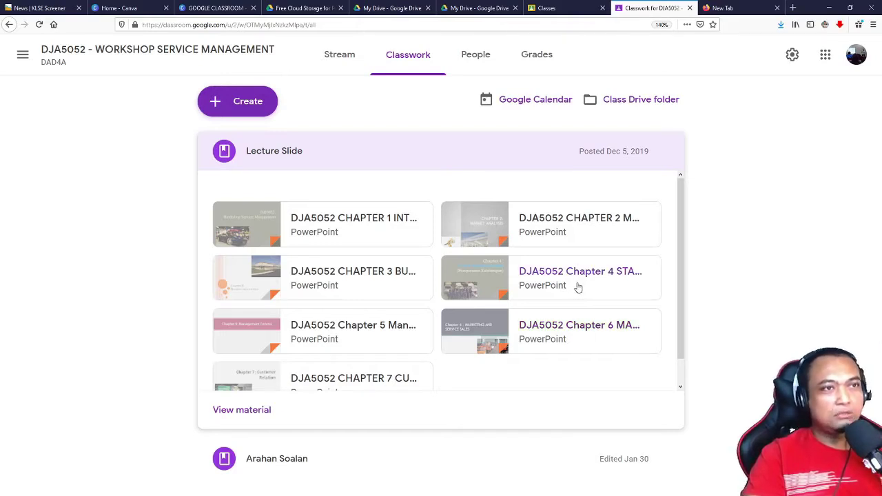
left_click(477, 59)
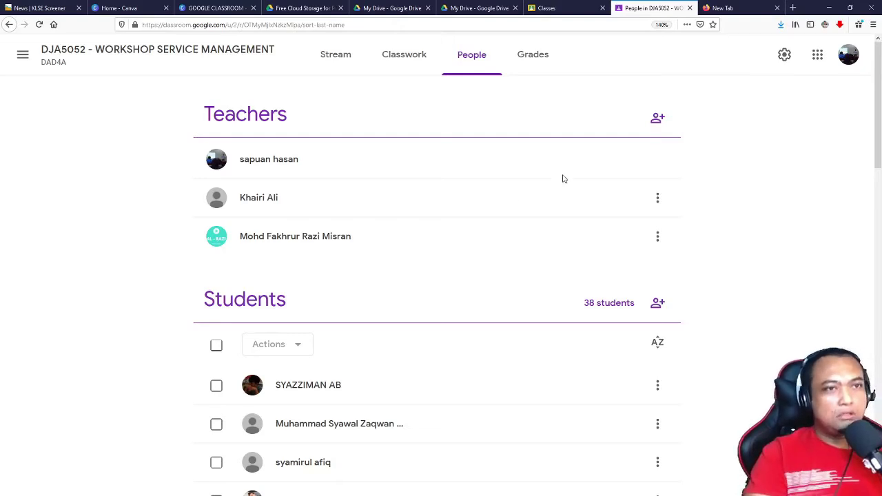
Step: Open the Invite teachers dialog from the Teachers section of People
left_click(662, 126)
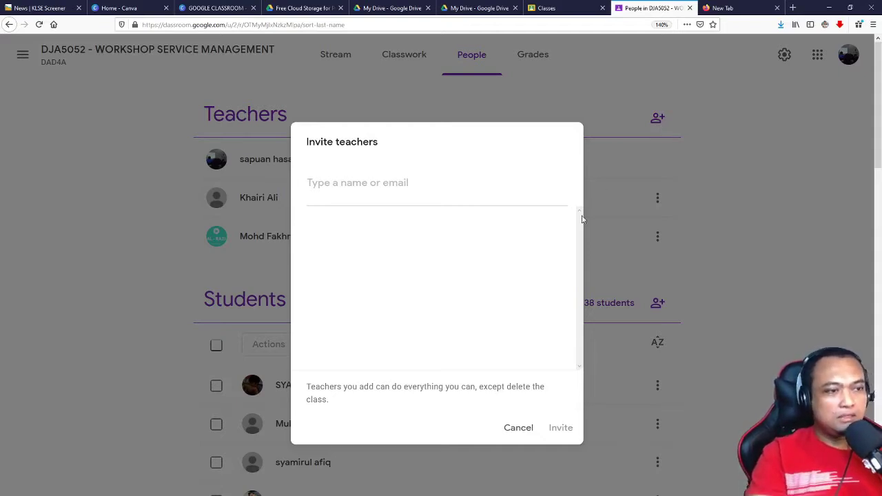
Step: Cancel the Invite teachers dialog without inviting anyone
left_click(516, 427)
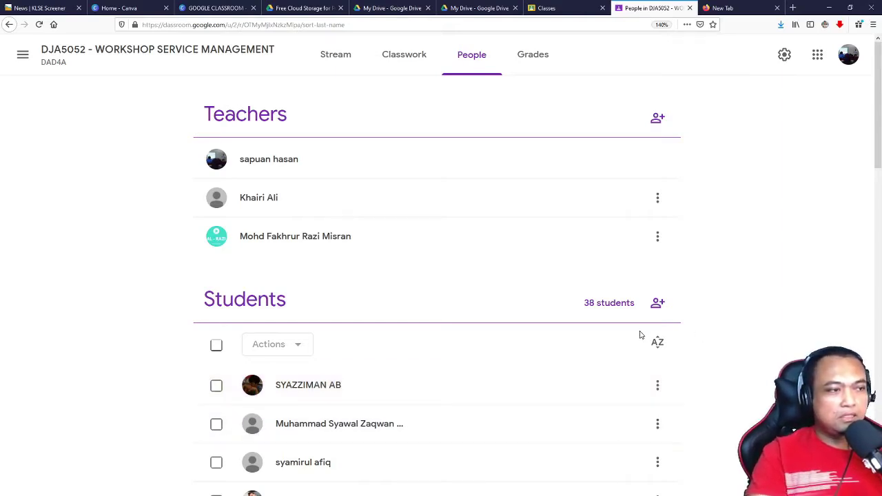
Step: Scroll the Students list and check one student's three-dot options menu
scroll(639, 336, "down", 3)
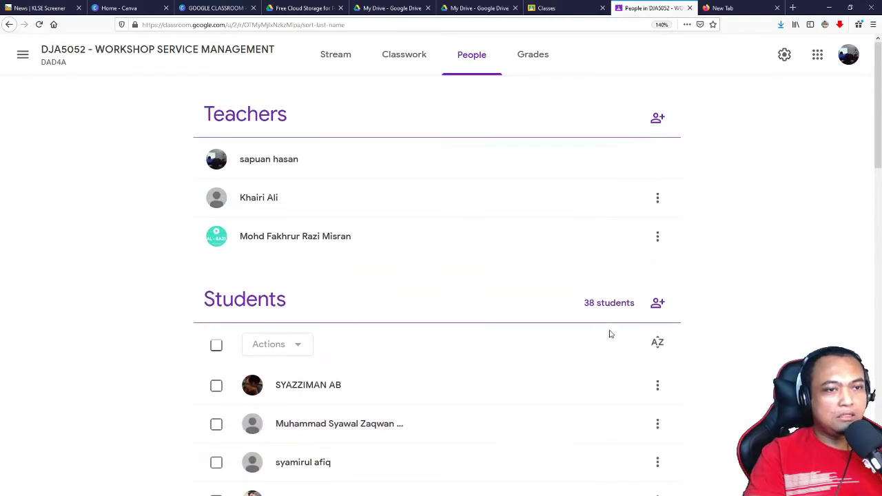
scroll(596, 326, "down", 7)
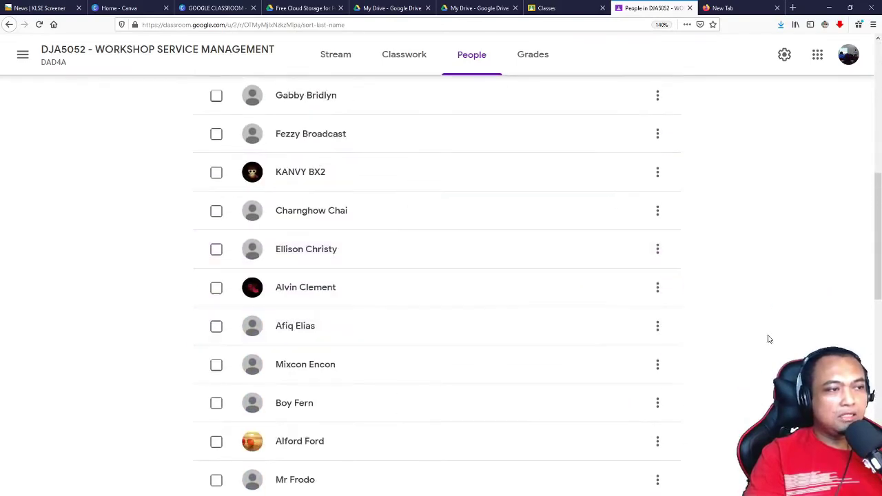
scroll(740, 346, "down", 4)
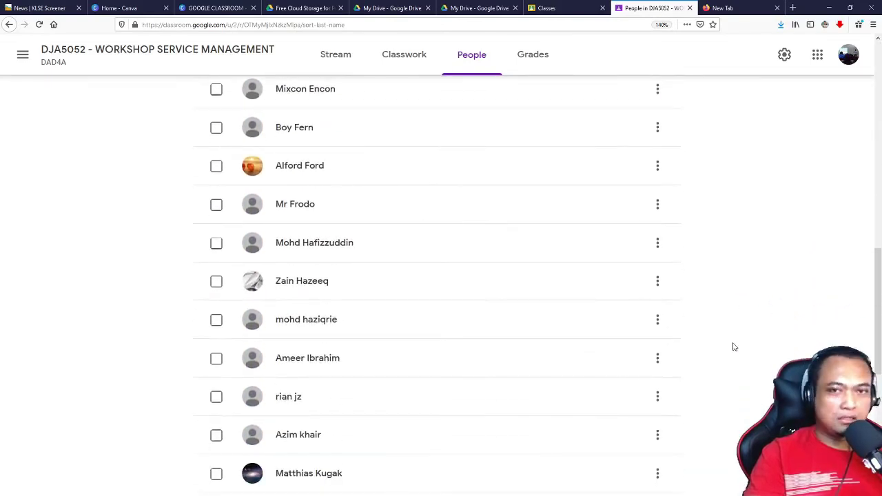
scroll(730, 347, "down", 3)
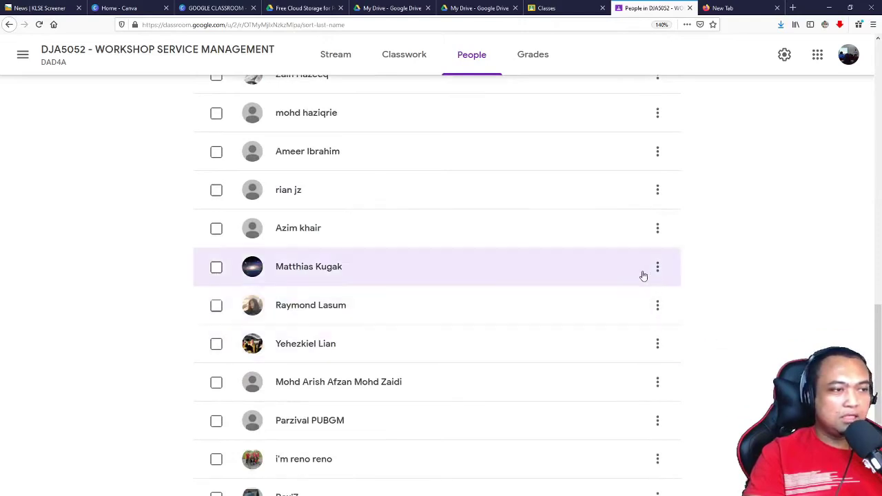
left_click(657, 231)
left_click(657, 231)
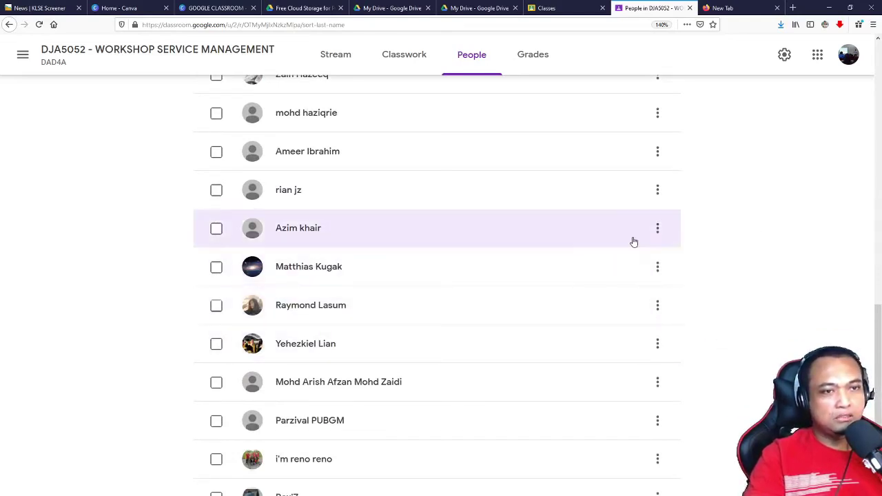
left_click(659, 236)
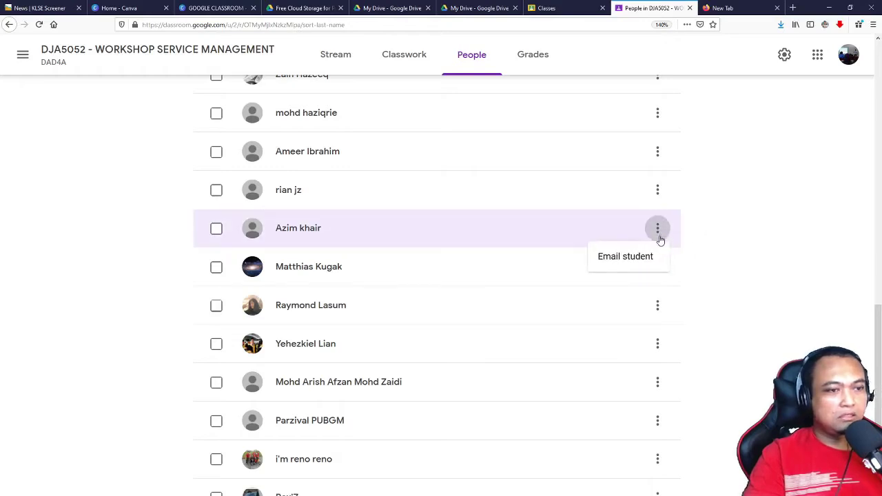
left_click(230, 309)
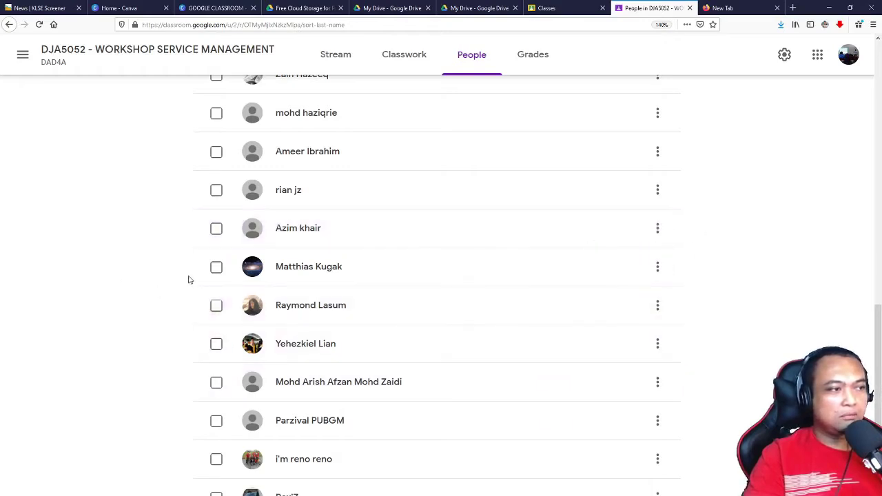
Step: Tick one student's checkbox and bring up the Actions dropdown for it
left_click(217, 267)
scroll(304, 282, "up", 4)
scroll(303, 280, "up", 2)
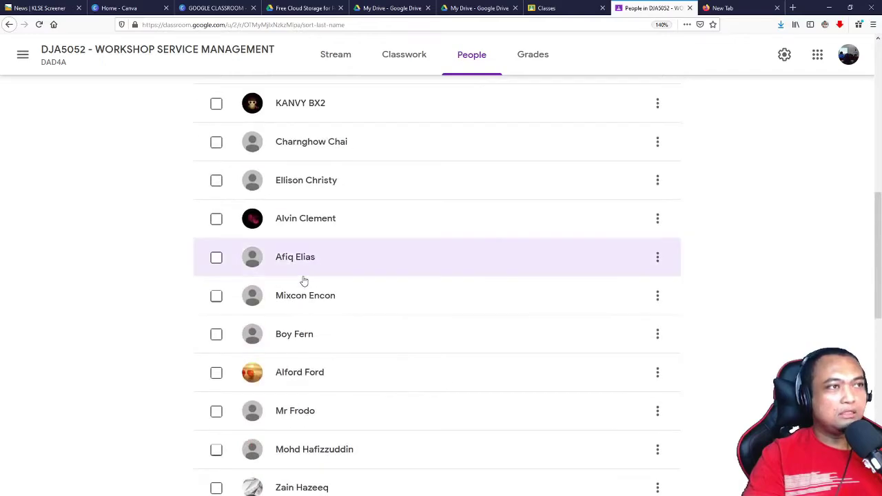
scroll(234, 311, "down", 6)
scroll(236, 313, "down", 5)
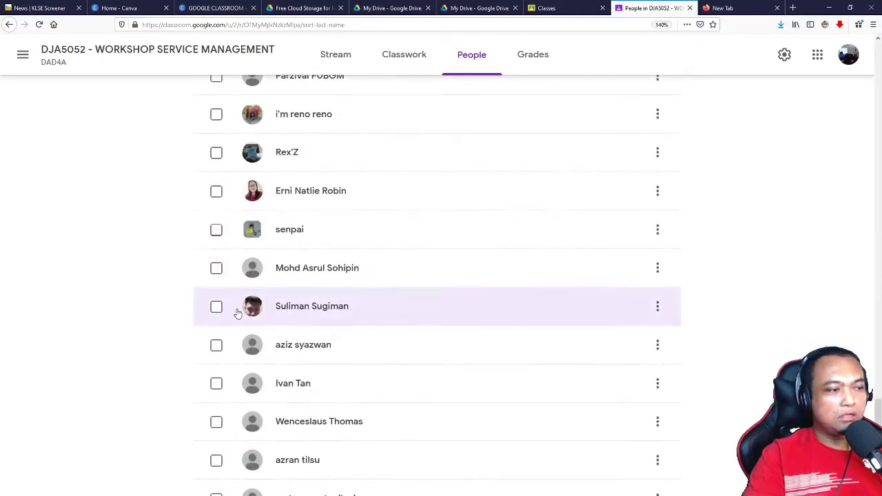
scroll(236, 310, "up", 12)
scroll(236, 296, "up", 3)
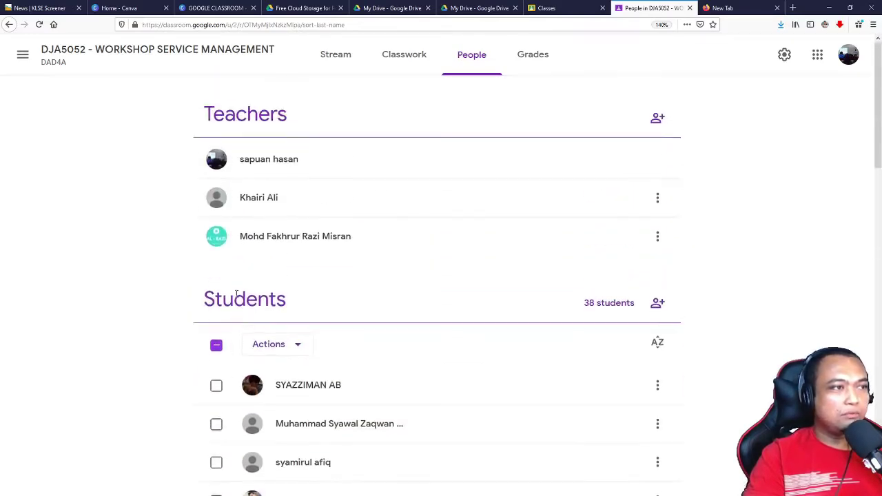
left_click(296, 345)
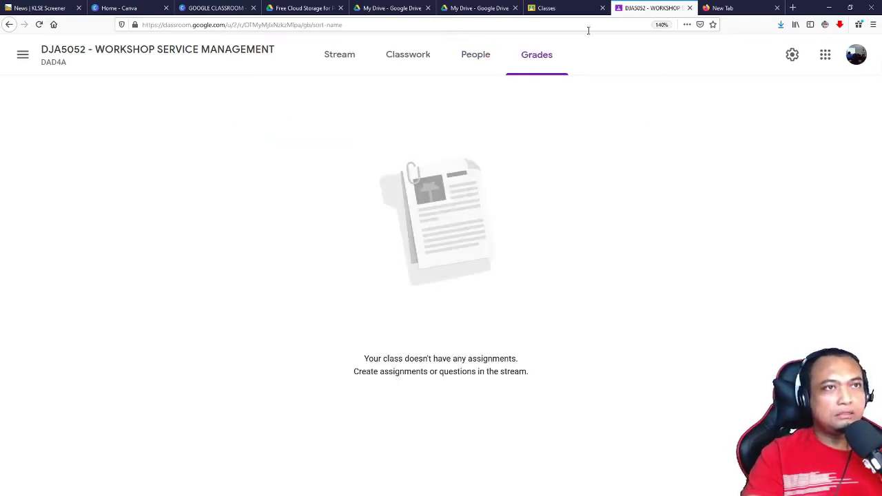
Step: Close the DJA5052 tab, switch to the other teacher account, and open RELASIS POLIKU
left_click(689, 7)
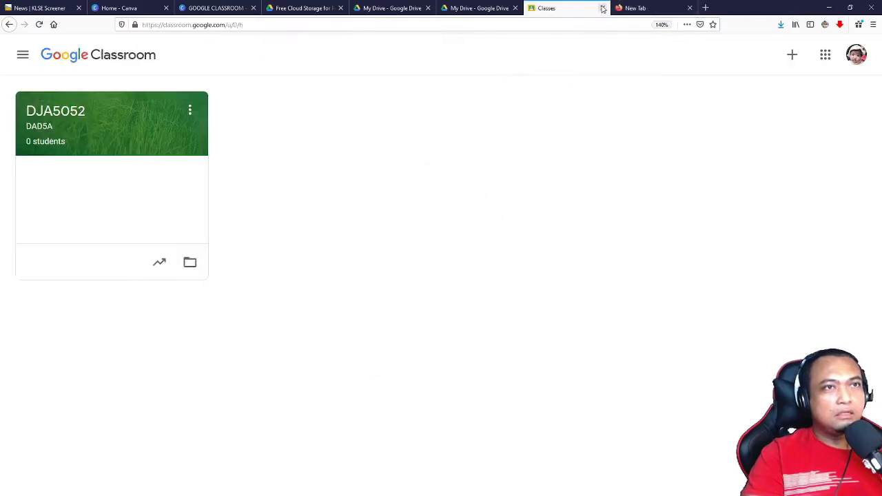
left_click(856, 56)
left_click(737, 286)
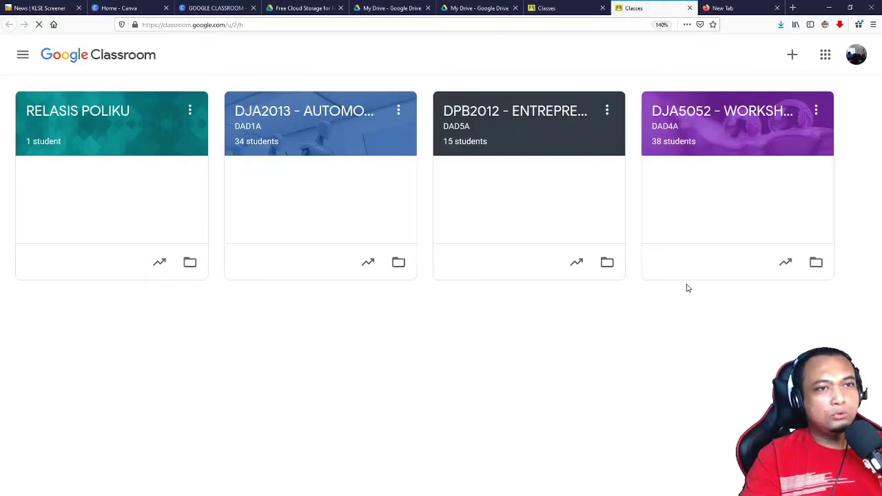
left_click(78, 111)
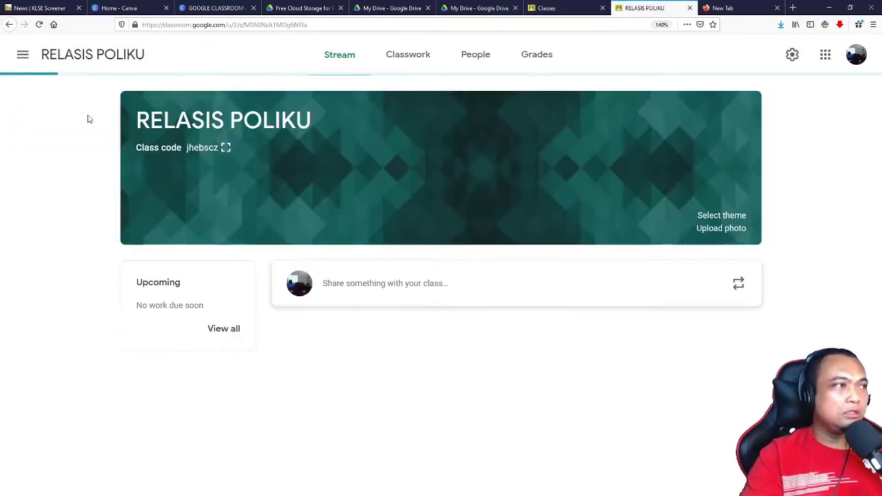
left_click(541, 55)
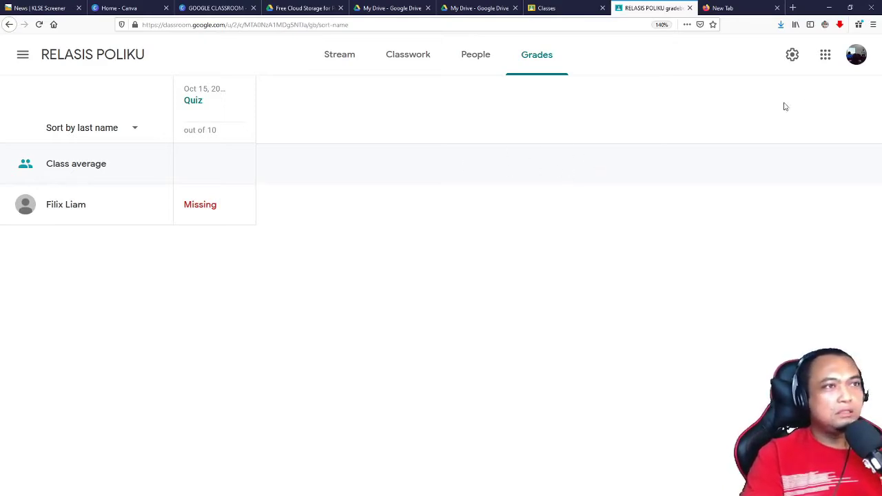
left_click(344, 65)
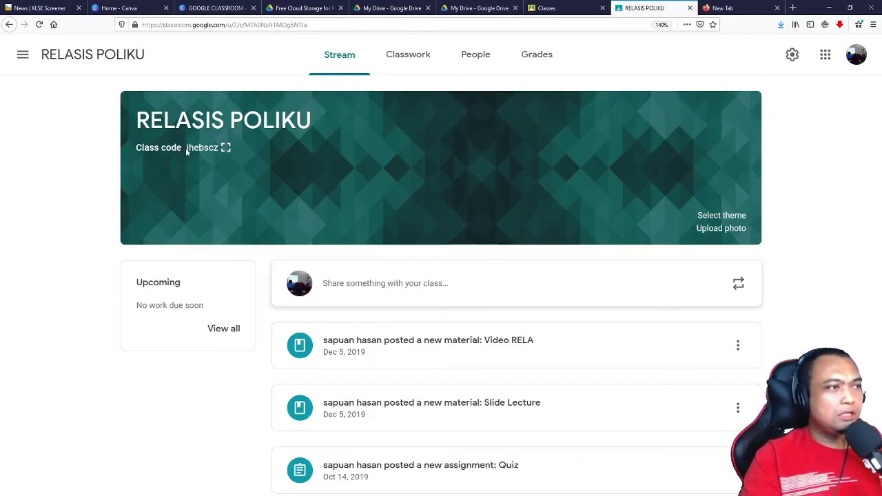
left_click_drag(183, 147, 209, 149)
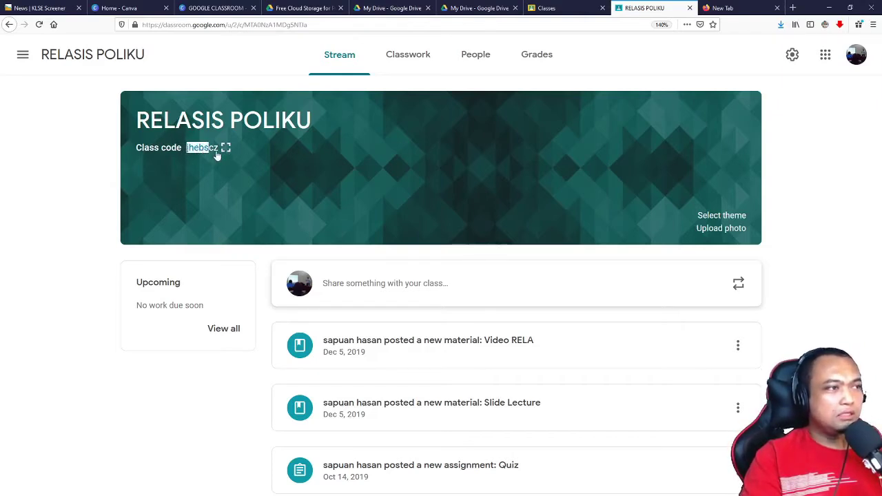
left_click(783, 150)
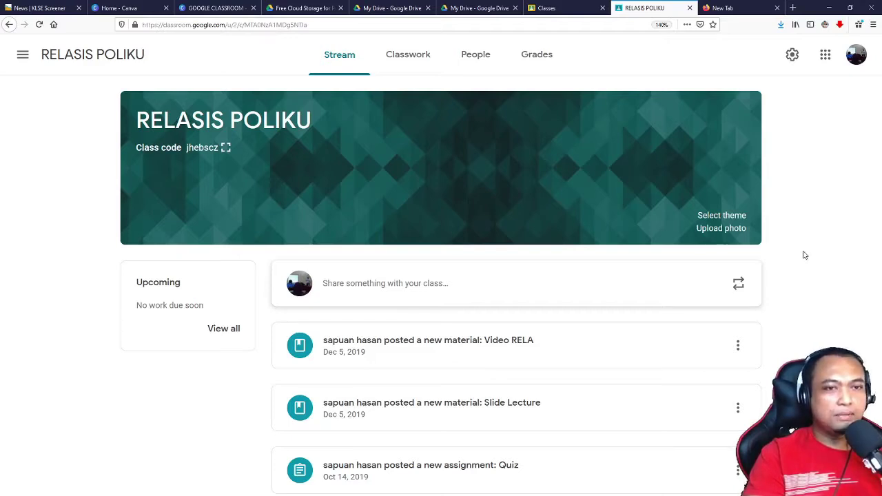
Step: Go to the RELASIS POLIKU grades page and view the class code options without changing them
left_click(556, 64)
scroll(707, 211, "up", 3)
scroll(751, 163, "down", 5)
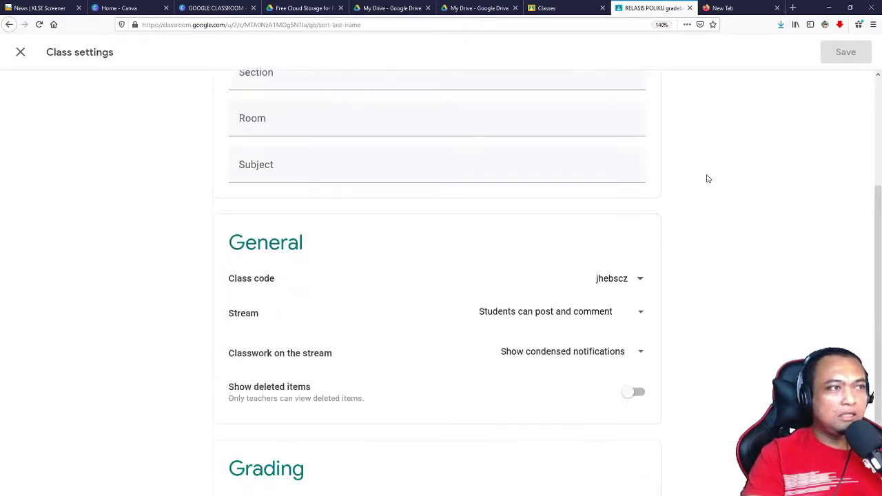
left_click(640, 198)
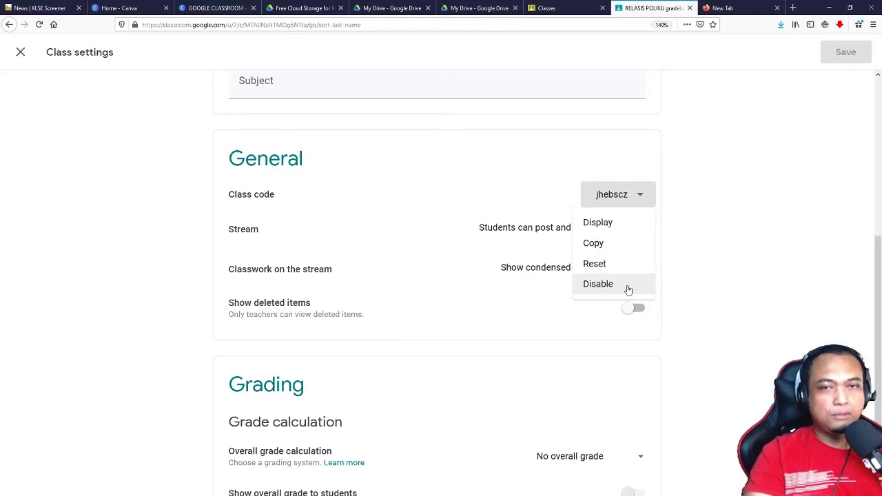
left_click(679, 262)
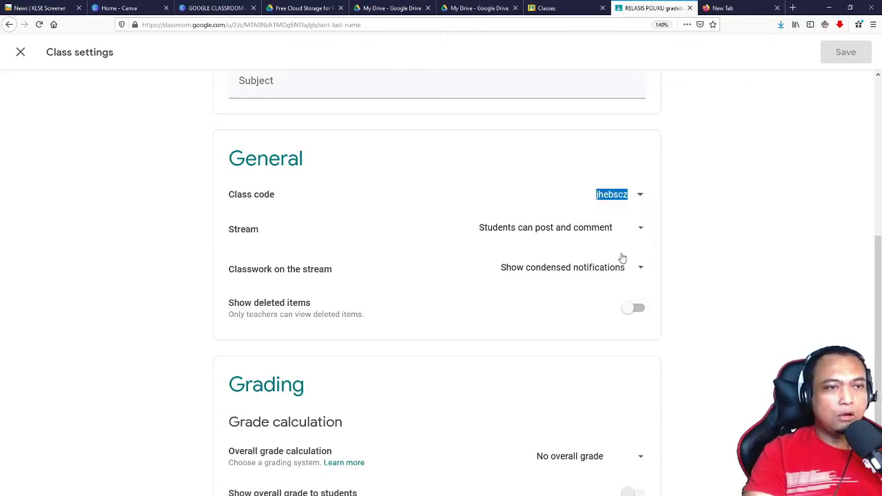
left_click(633, 203)
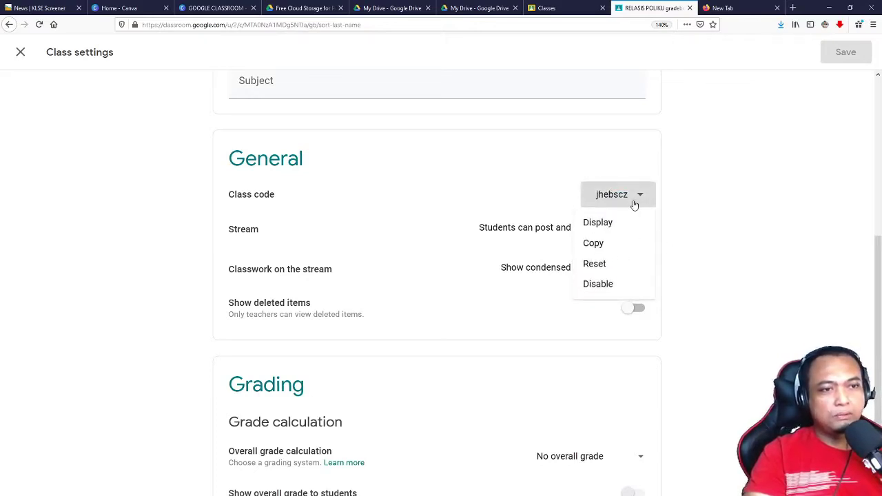
left_click(699, 212)
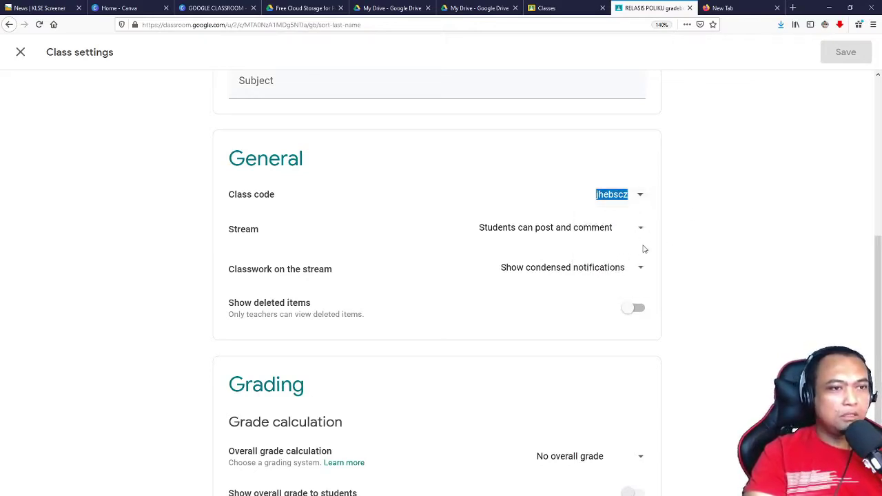
Step: Review the Stream posting and overall grade calculation choices unchanged, then close class settings
left_click(642, 233)
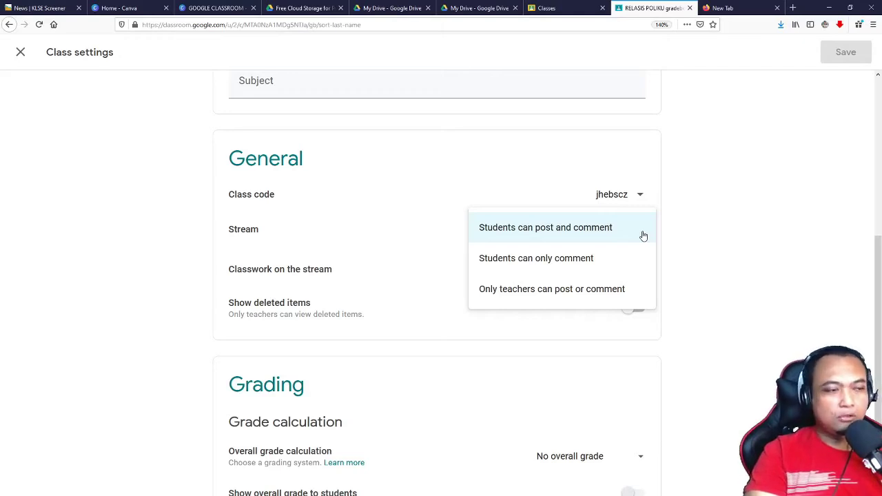
left_click(689, 233)
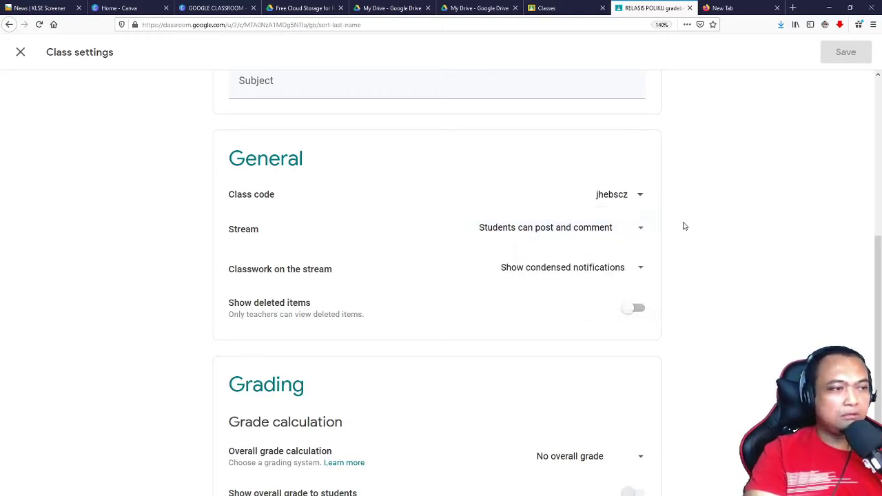
scroll(683, 227, "down", 1)
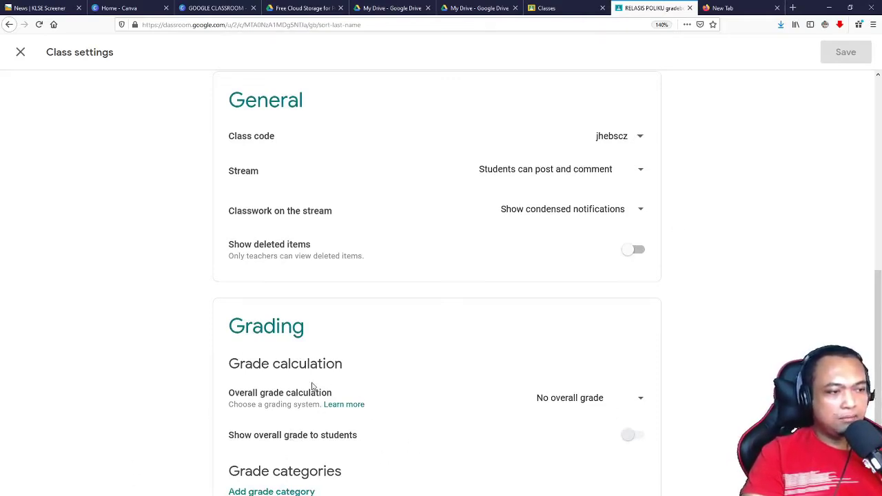
left_click(638, 399)
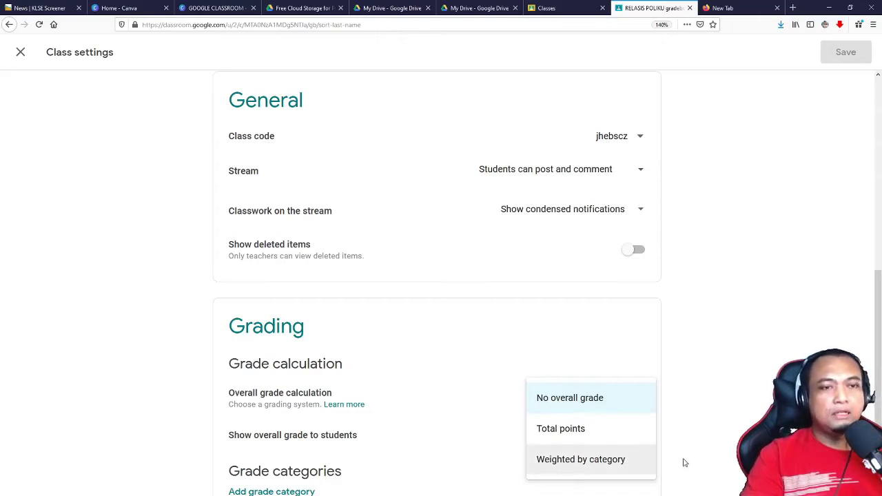
left_click(684, 462)
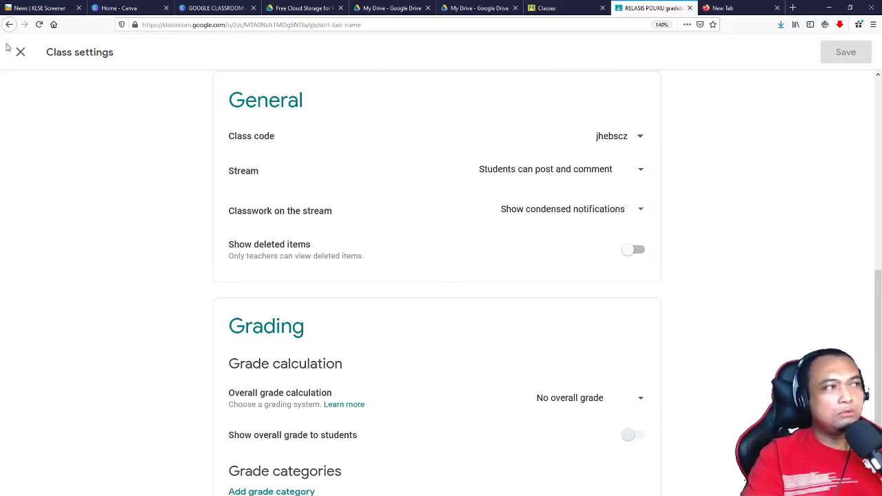
left_click(19, 53)
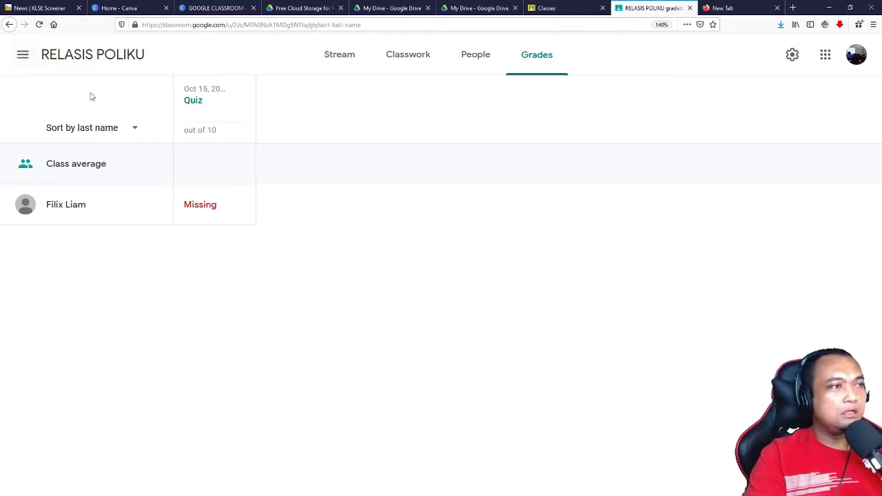
Step: Go back to the Classes home page listing RELASIS POLIKU, DJA2013, DPB2012 and DJA5052
left_click(22, 54)
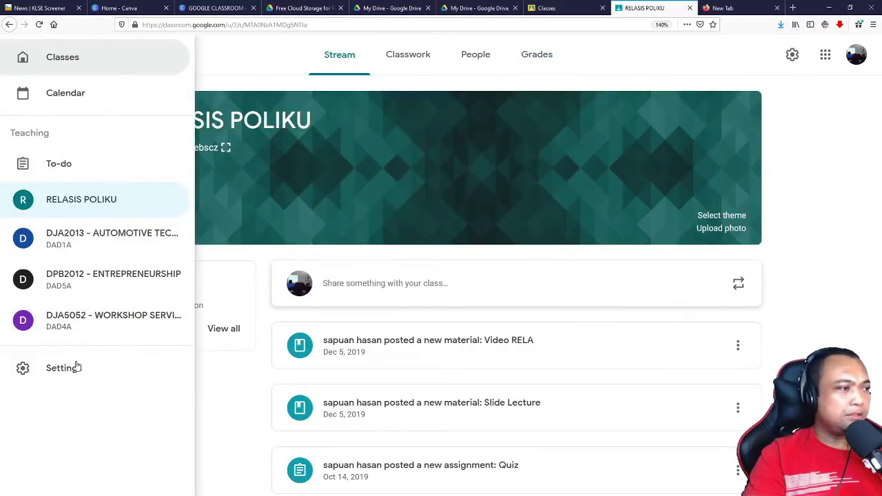
left_click(65, 57)
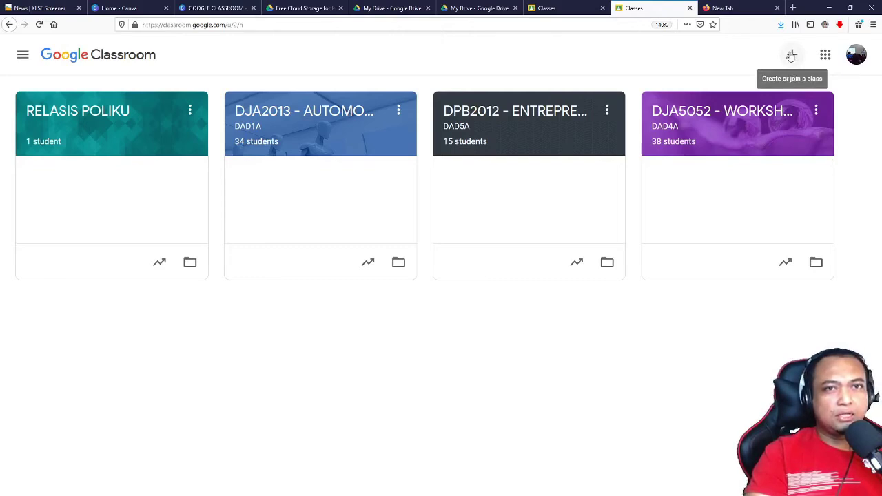
left_click(791, 56)
left_click(824, 56)
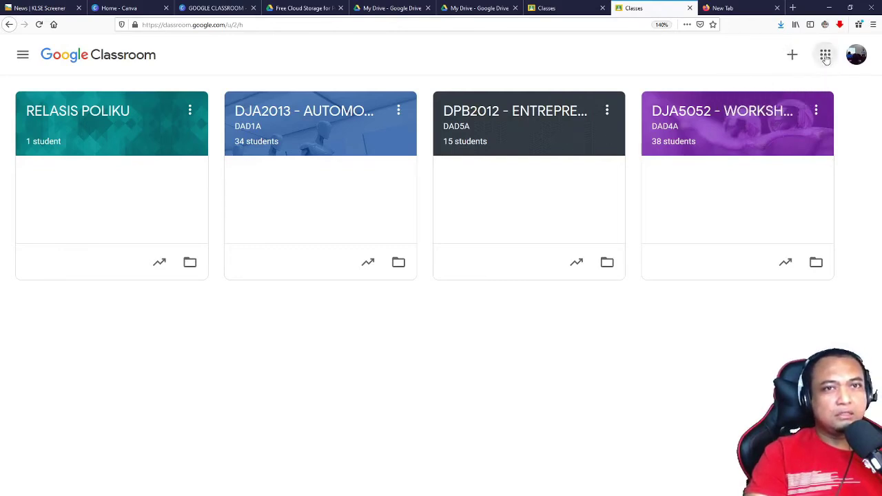
left_click(825, 58)
left_click(739, 55)
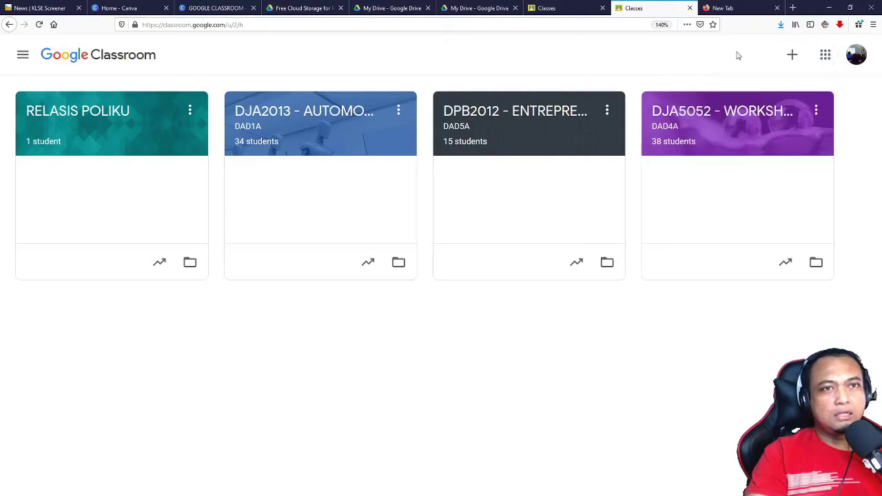
left_click(824, 54)
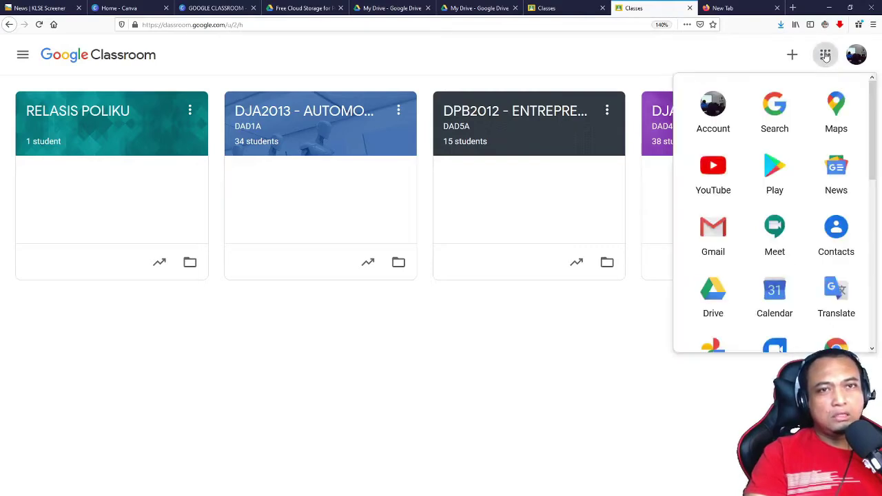
scroll(817, 266, "down", 3)
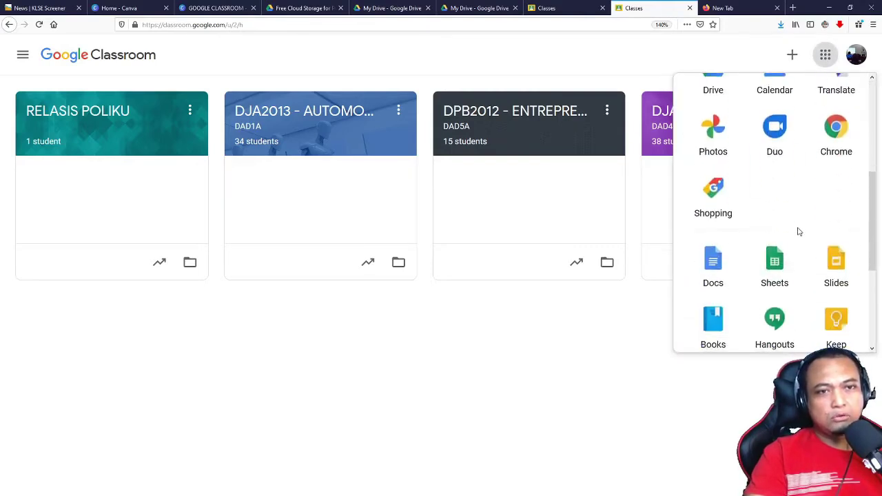
scroll(797, 230, "up", 2)
scroll(800, 202, "up", 2)
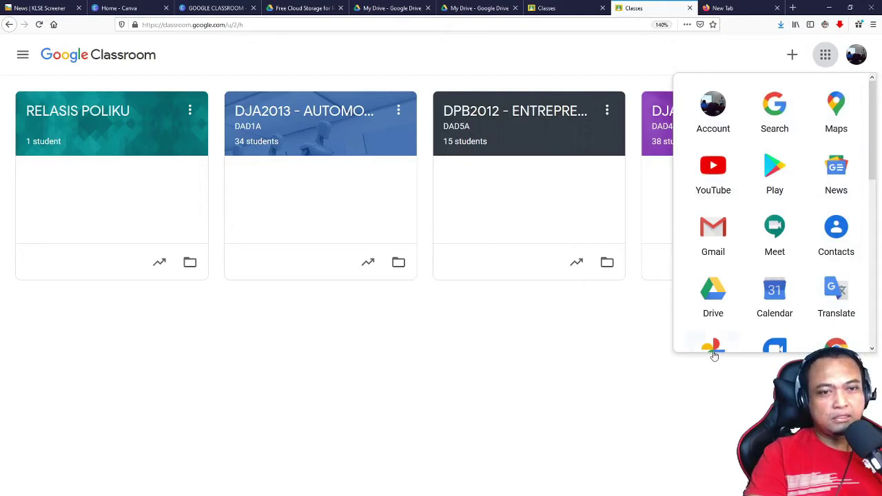
scroll(755, 203, "down", 5)
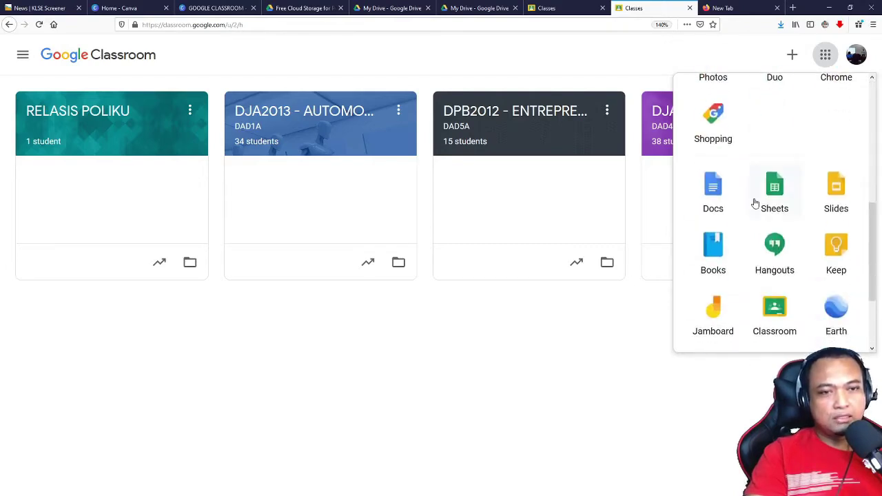
left_click(792, 55)
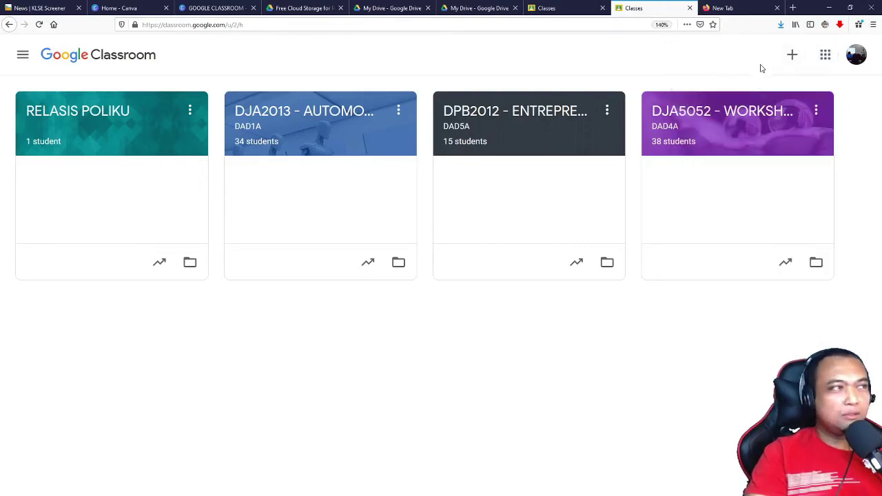
Step: Start creating a new class, acknowledging the personal-account usage notice
left_click(790, 57)
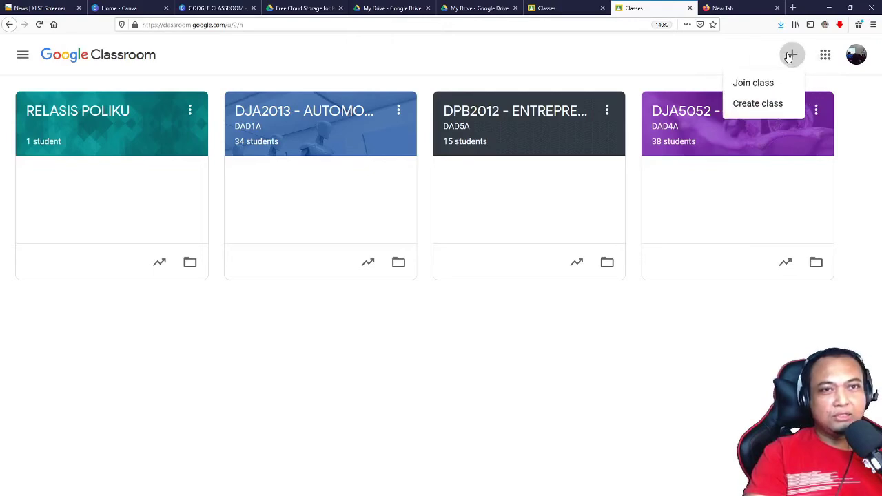
left_click(745, 104)
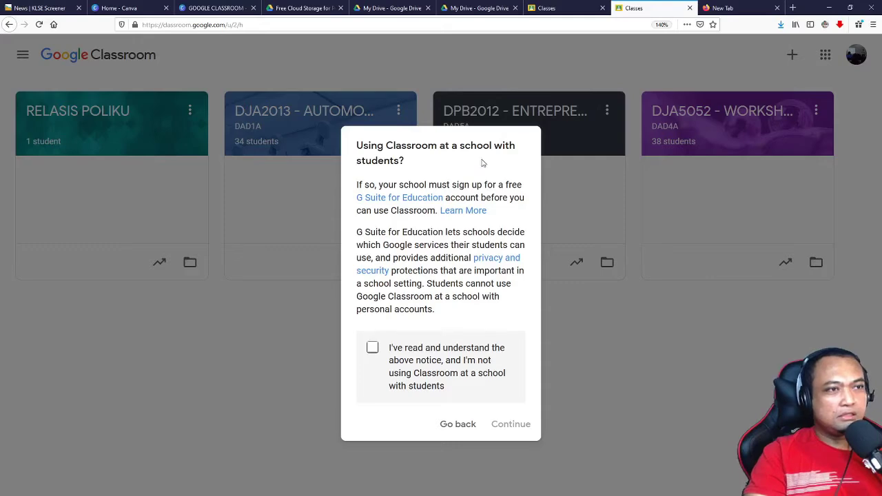
left_click(372, 348)
left_click(514, 428)
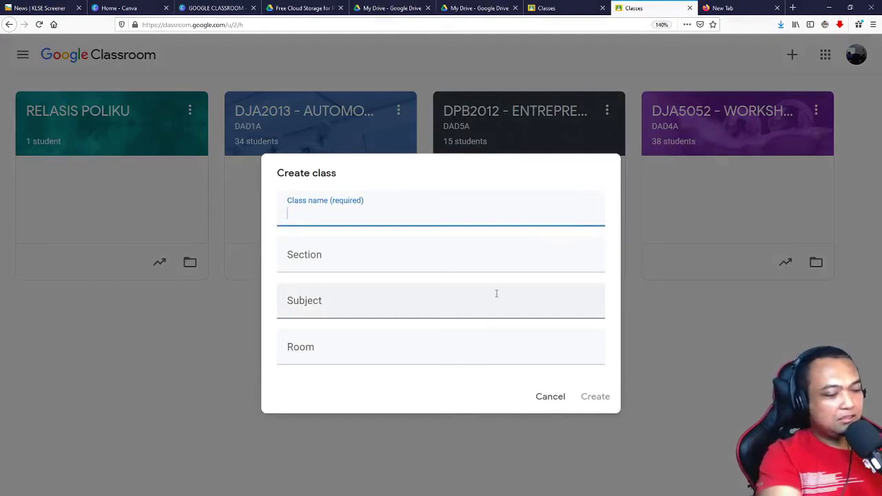
Step: Fill in class name 'Kelas Jasmani', section 'A' and subject 'A'
type("KElas")
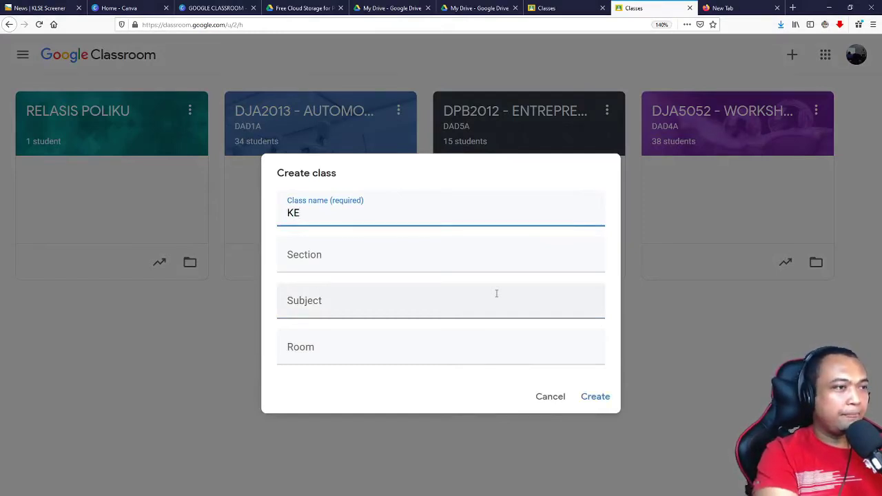
key("BackSpace")
key("BackSpace")
key("BackSpace")
key("BackSpace")
type("elas ")
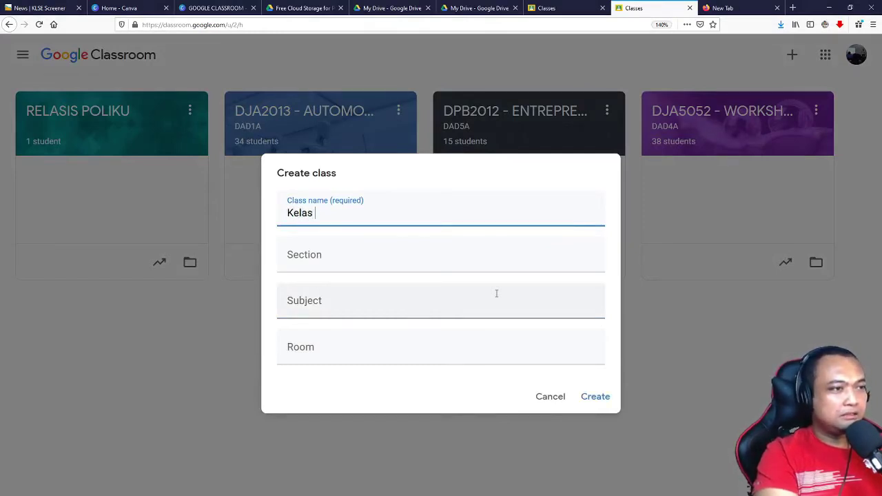
type("Hari")
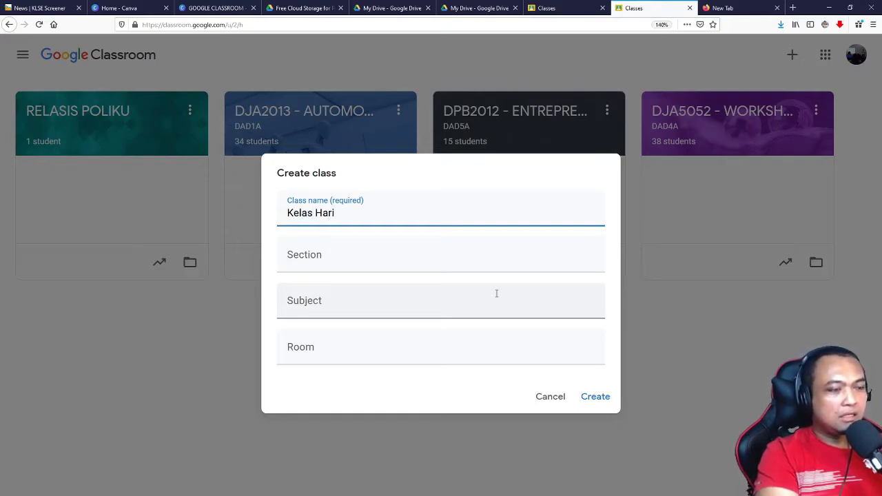
type(" Rabu")
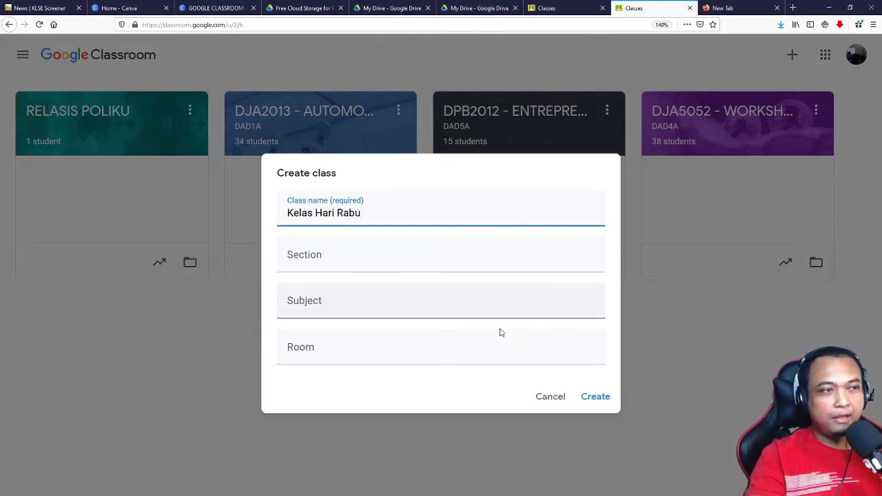
left_click_drag(361, 213, 315, 214)
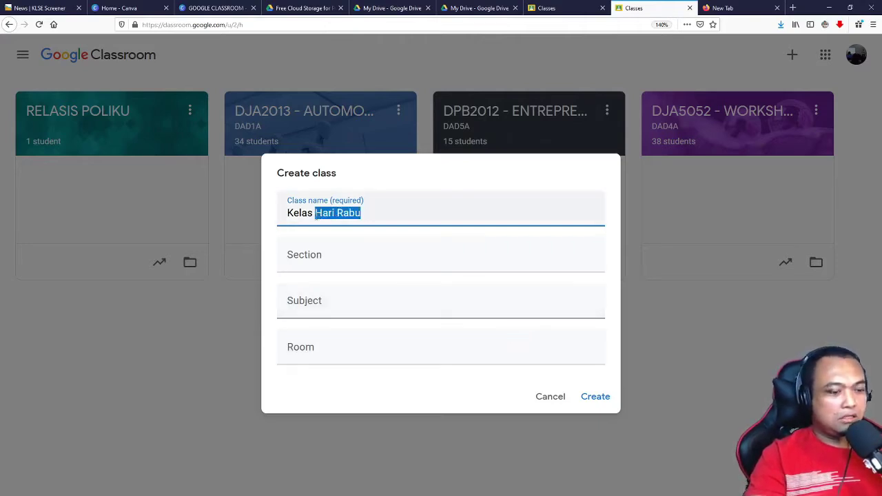
type("Jasmani")
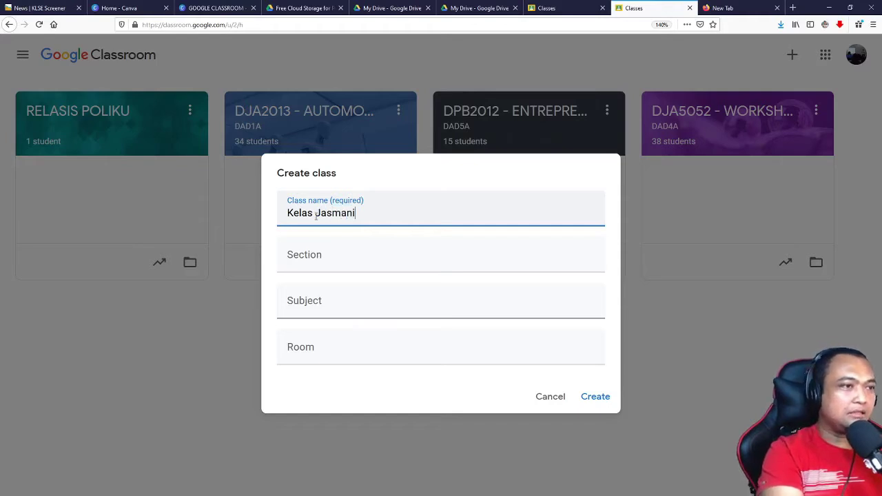
left_click(326, 266)
type("A")
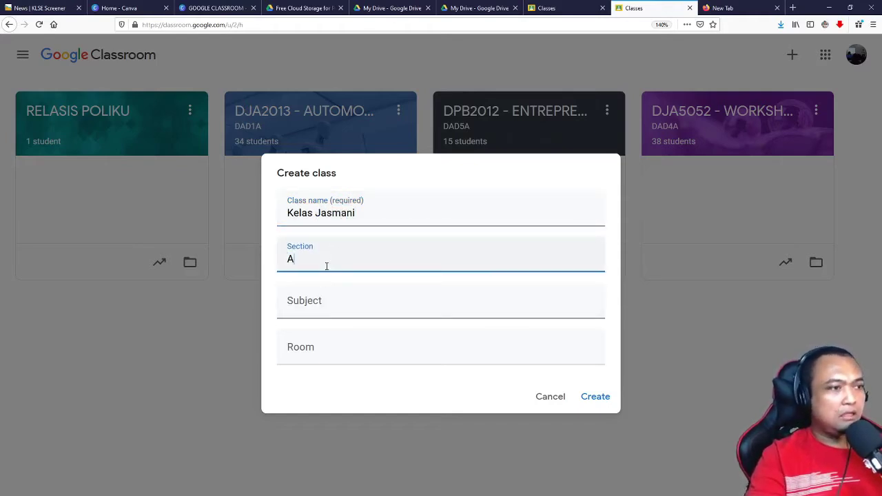
left_click(320, 316)
type("A")
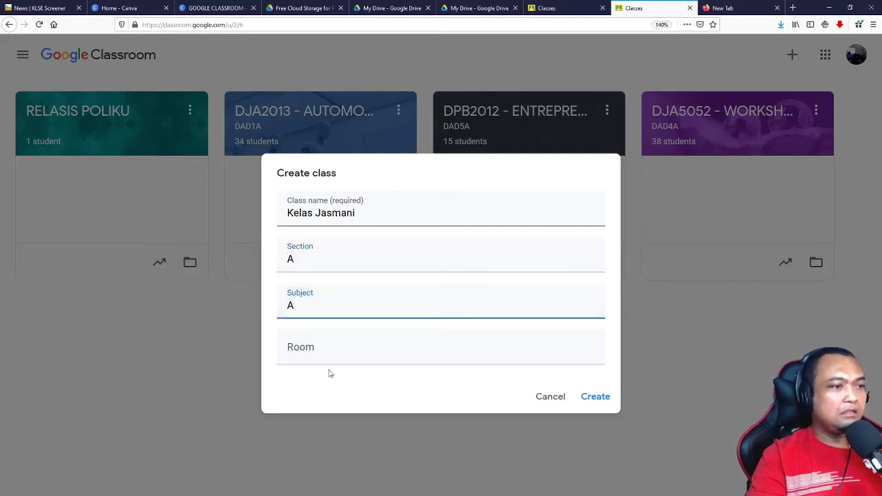
left_click(327, 357)
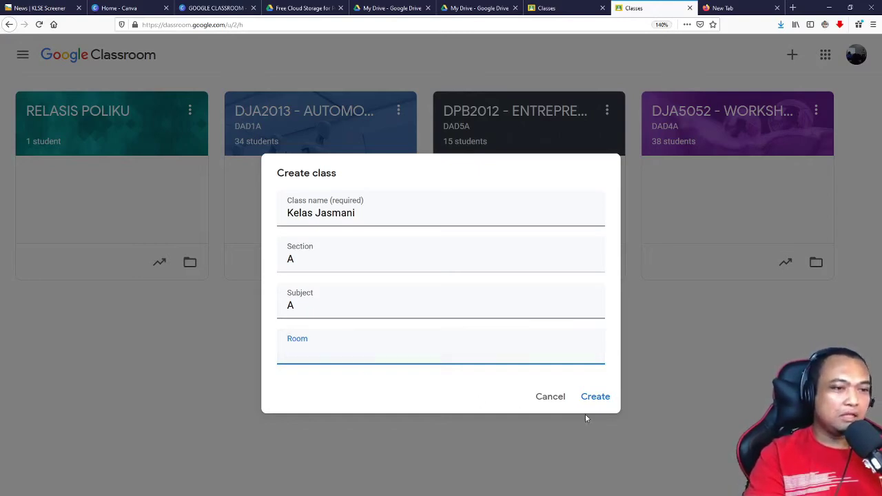
Step: Create the Kelas Jasmani class and open its banner theme gallery
left_click(595, 398)
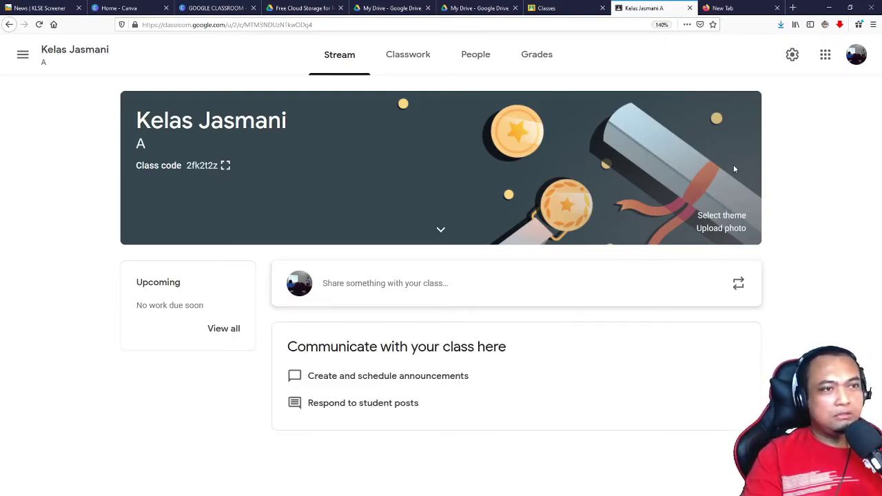
left_click(441, 229)
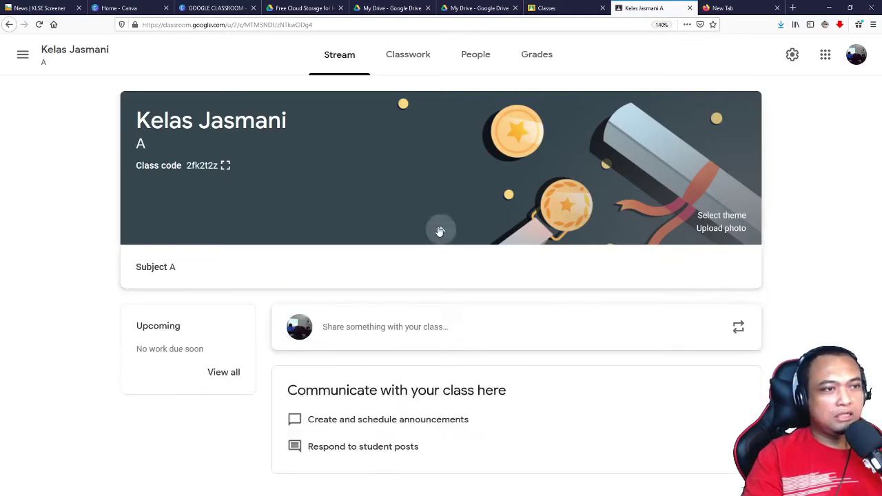
left_click(441, 231)
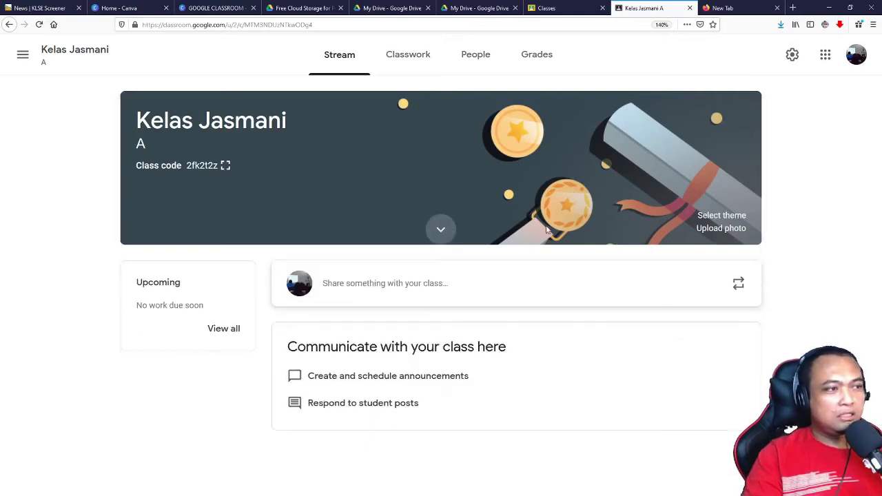
left_click(718, 216)
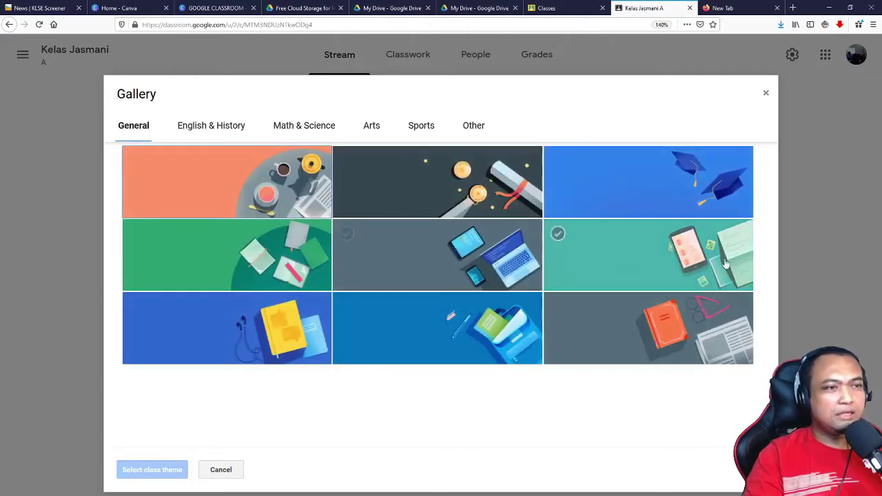
Step: Browse the theme categories and select the General laptop, tablet and phone banner theme
left_click(222, 130)
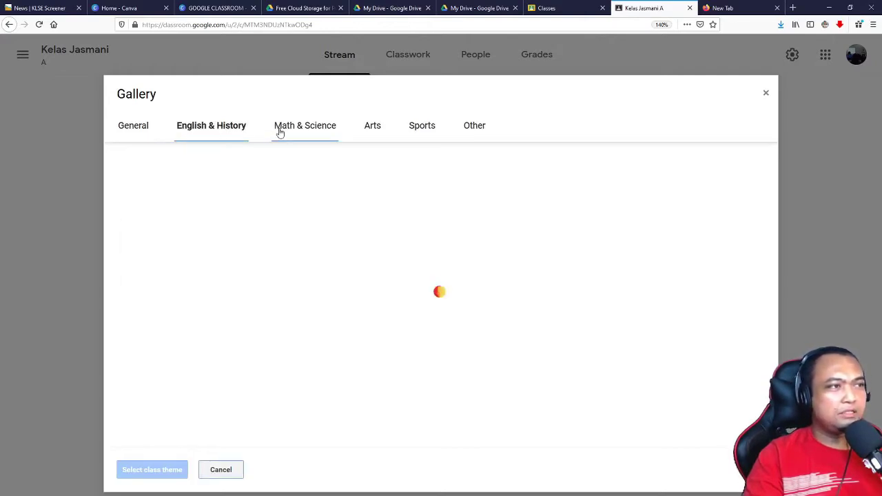
left_click(303, 129)
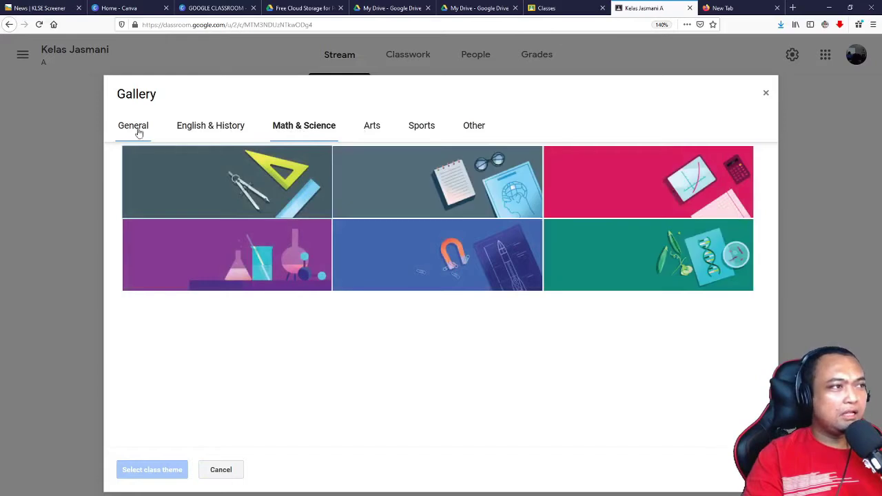
left_click(135, 130)
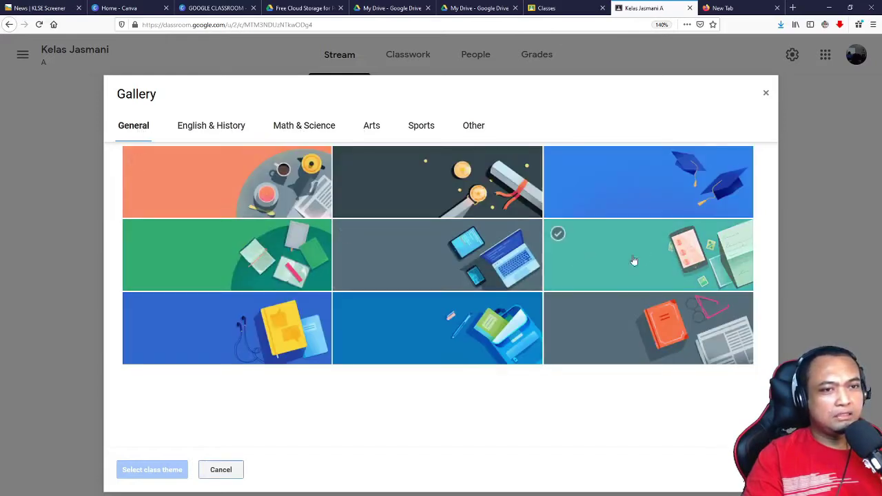
left_click(487, 264)
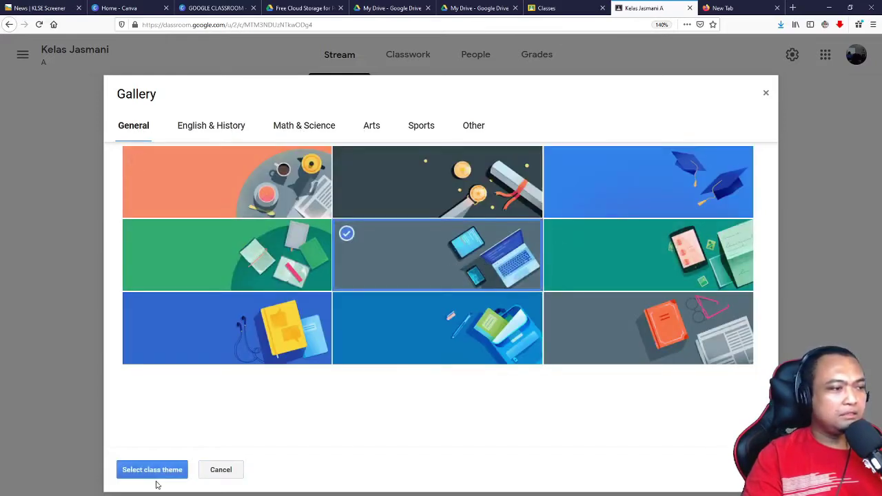
left_click(155, 474)
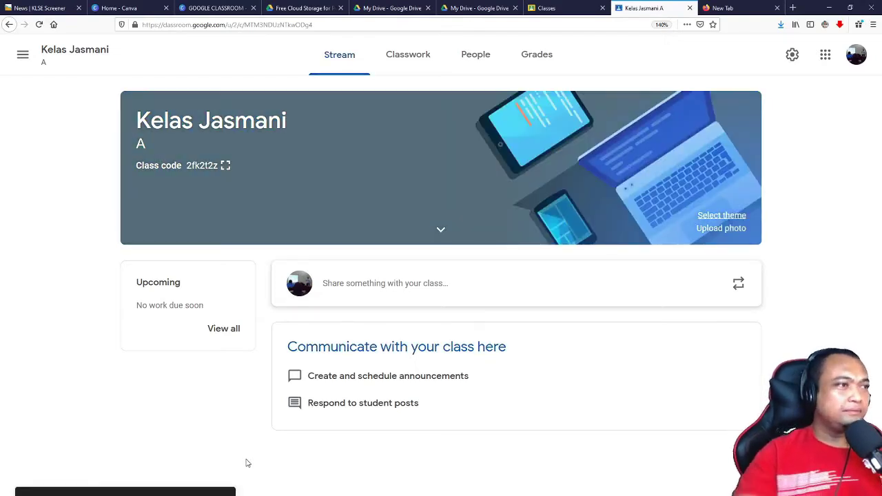
Step: View the enlarged class code, then switch to the Kelas Jasmani Classwork page
left_click(225, 165)
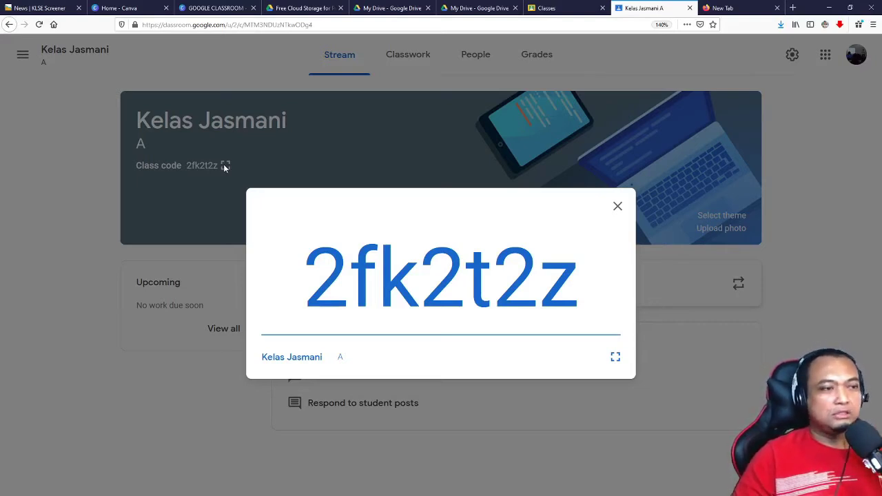
left_click(225, 166)
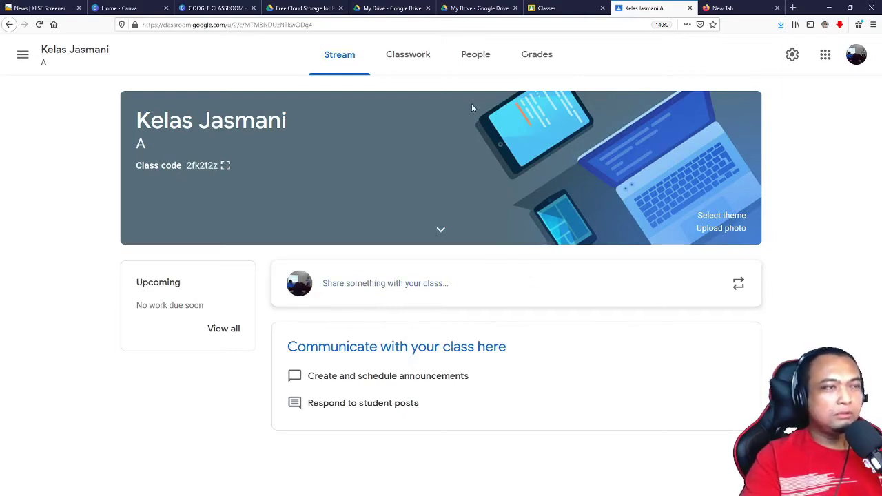
left_click(417, 60)
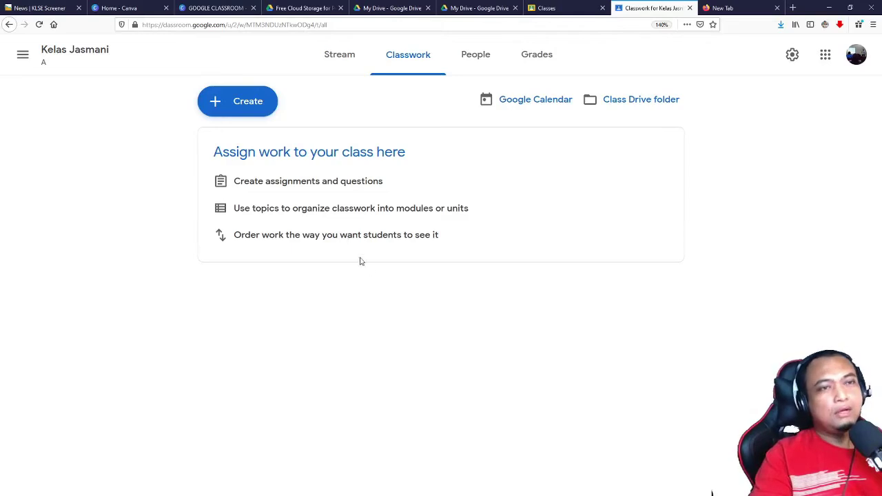
Step: Start a new class material post and dismiss the tip about adding materials
left_click(251, 101)
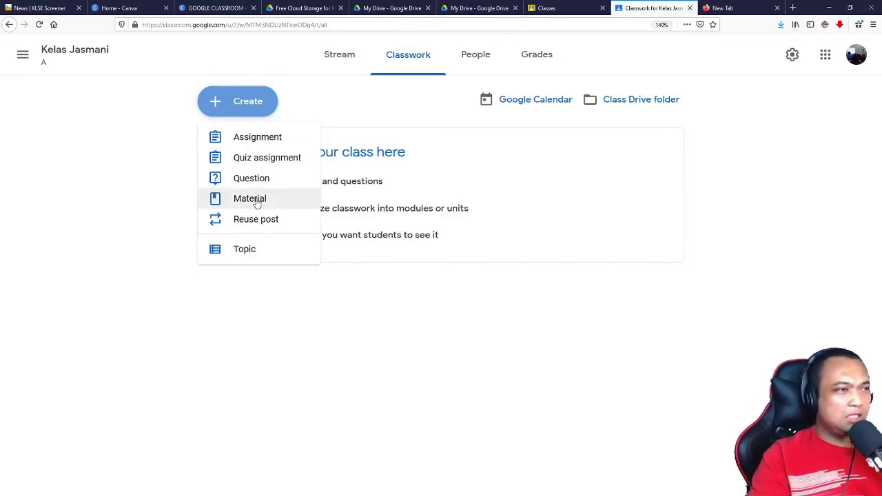
left_click(254, 201)
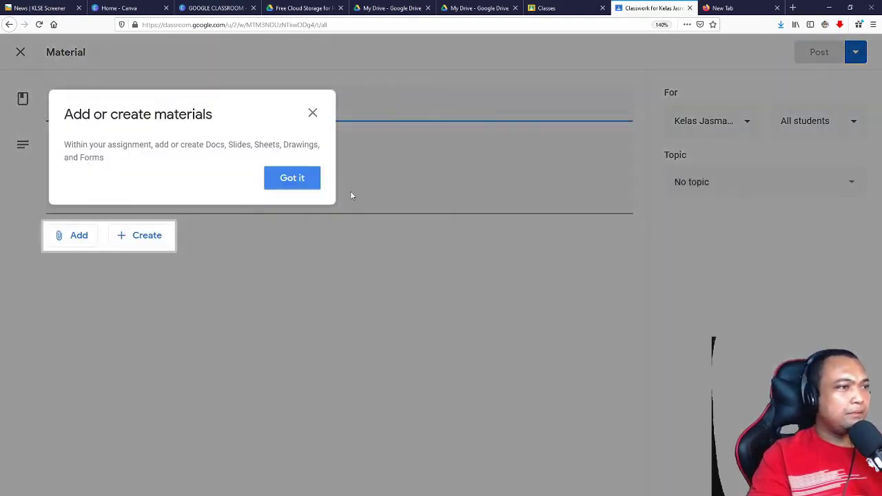
left_click(294, 180)
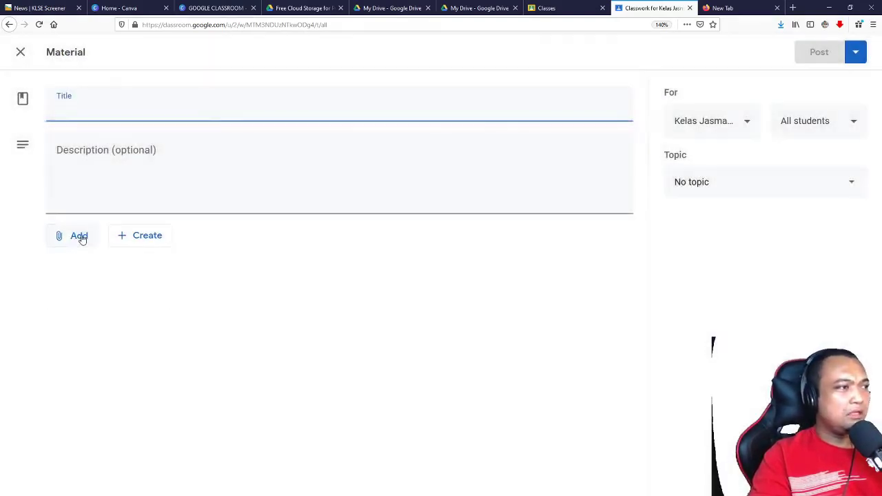
Step: Title the material 'Chapter 1' and choose to attach a file
left_click(79, 237)
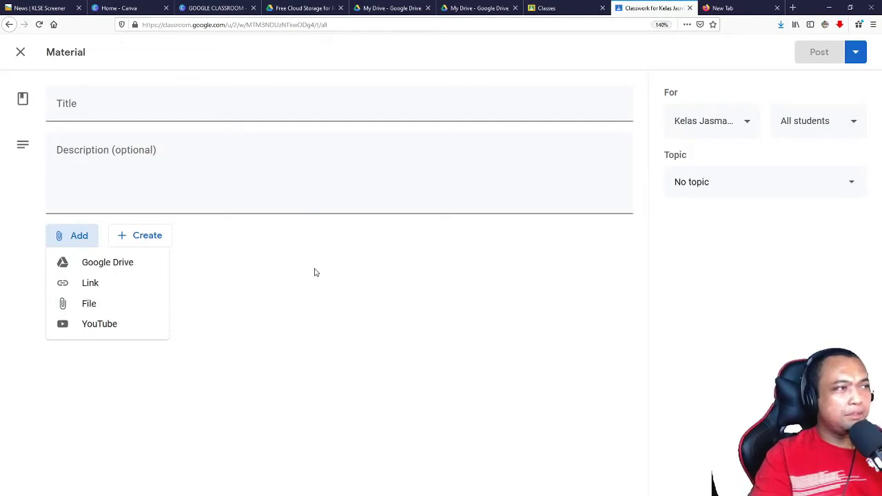
left_click(93, 109)
left_click(93, 109)
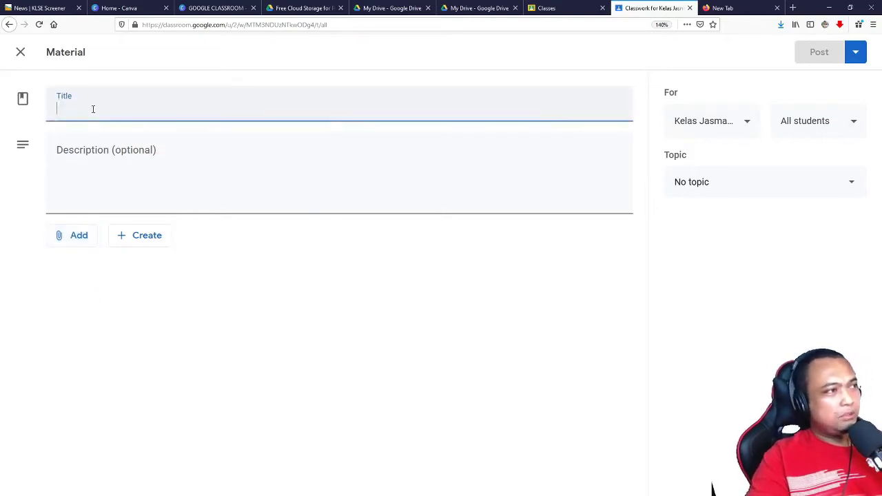
type("Chapter 1")
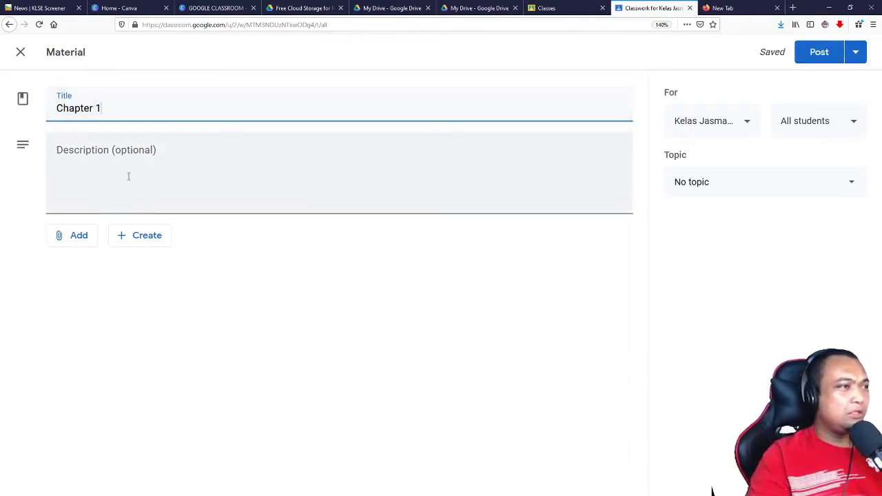
left_click(72, 238)
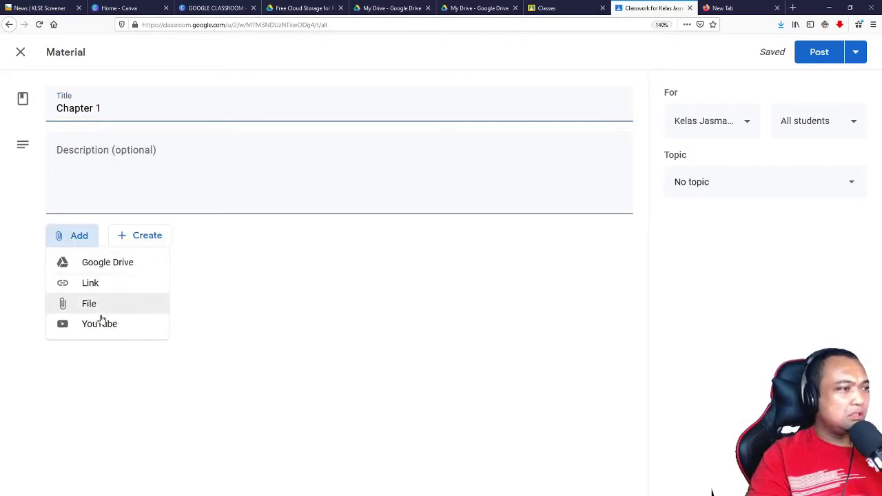
left_click(93, 304)
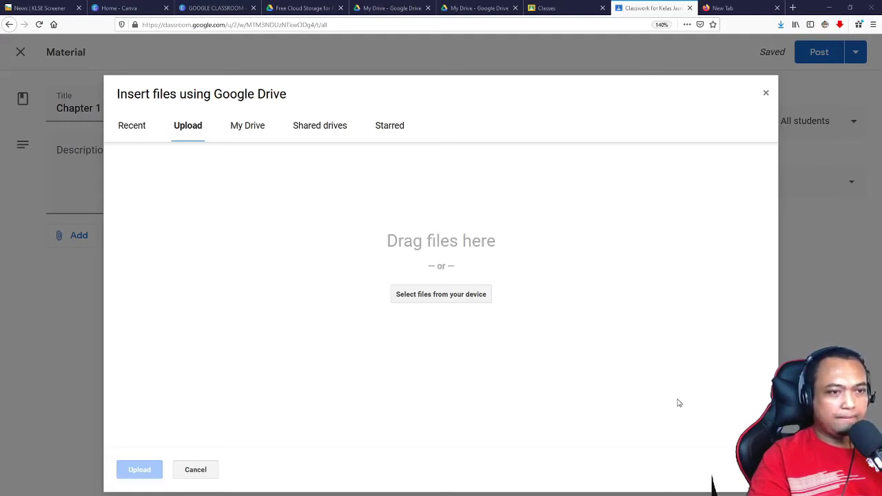
left_click_drag(559, 359, 288, 352)
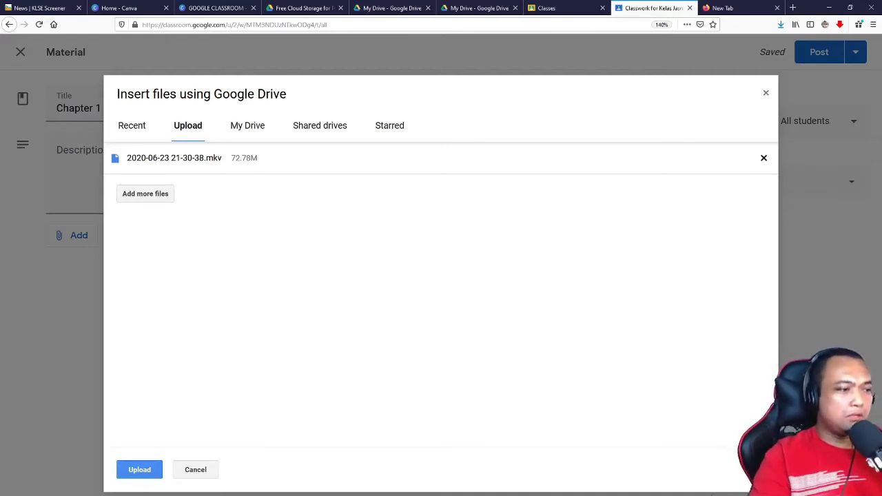
left_click(139, 471)
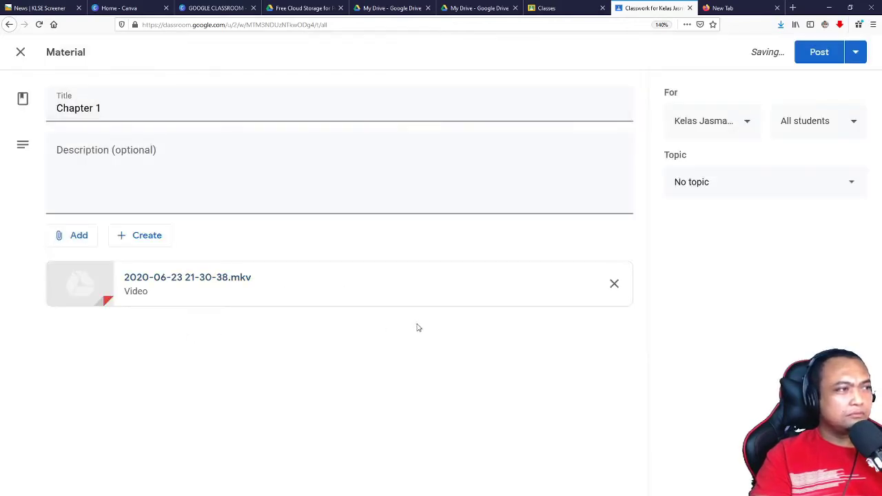
left_click(206, 184)
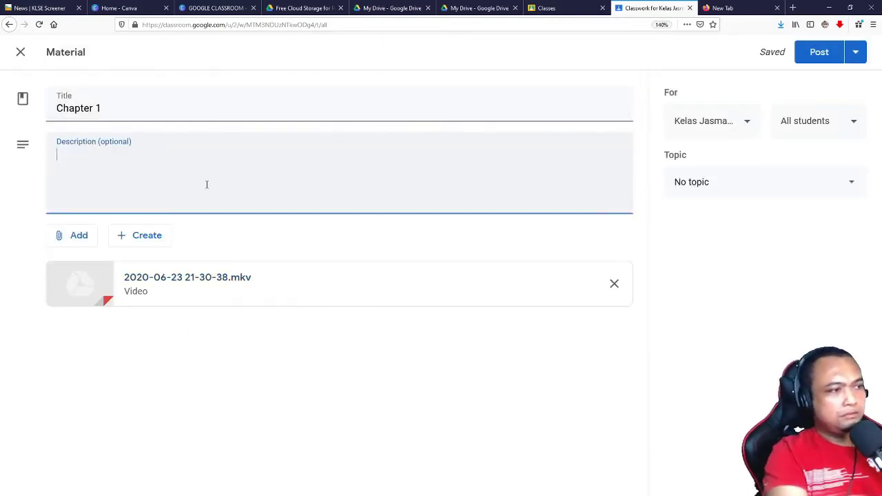
type("sila ")
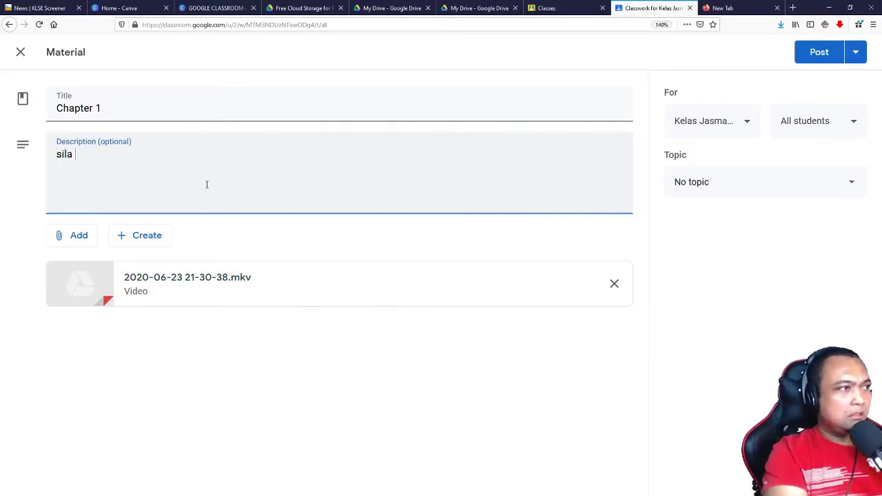
type("tengok")
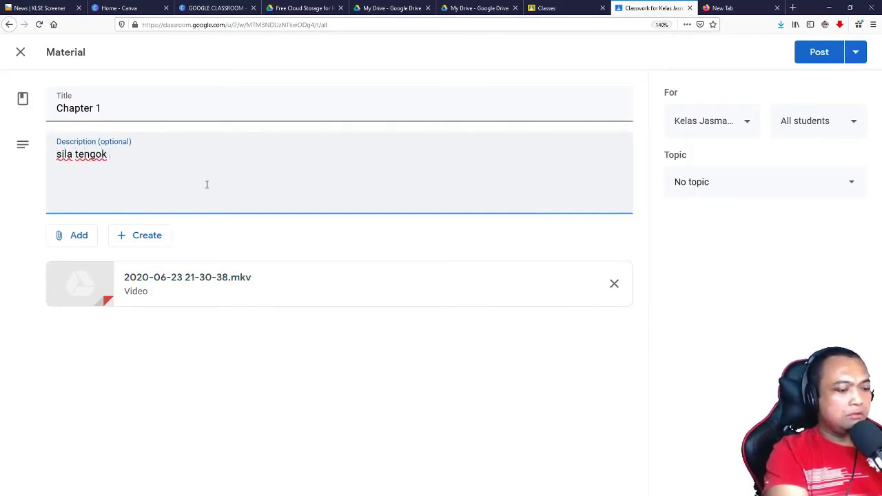
type(" video ini.")
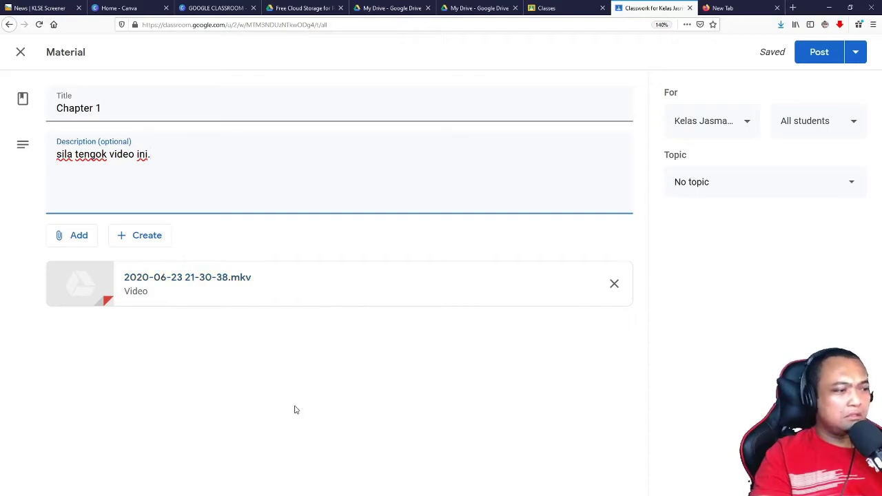
left_click(814, 60)
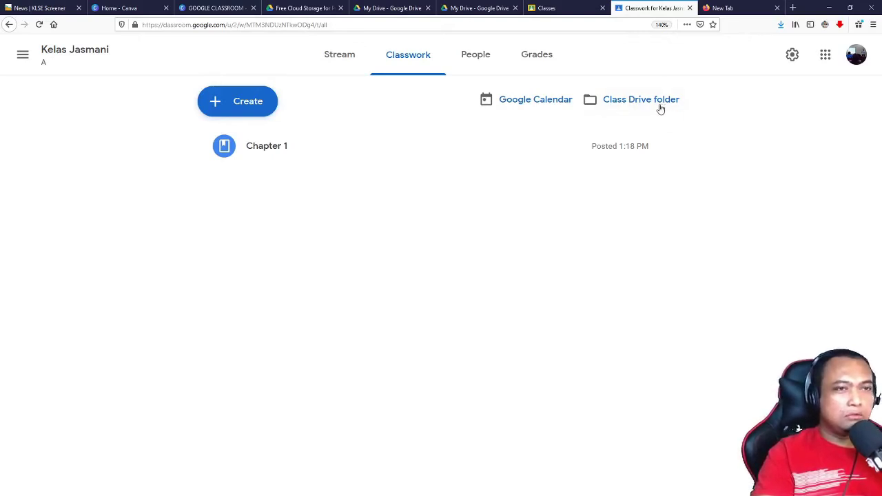
Step: Expand the Chapter 1 card and open the Kelas Jasmani A class Drive folder
left_click(283, 154)
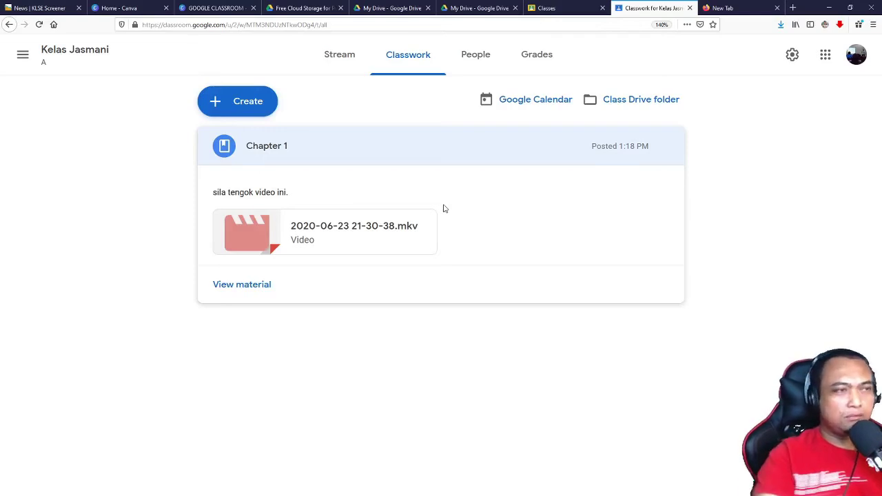
left_click(650, 106)
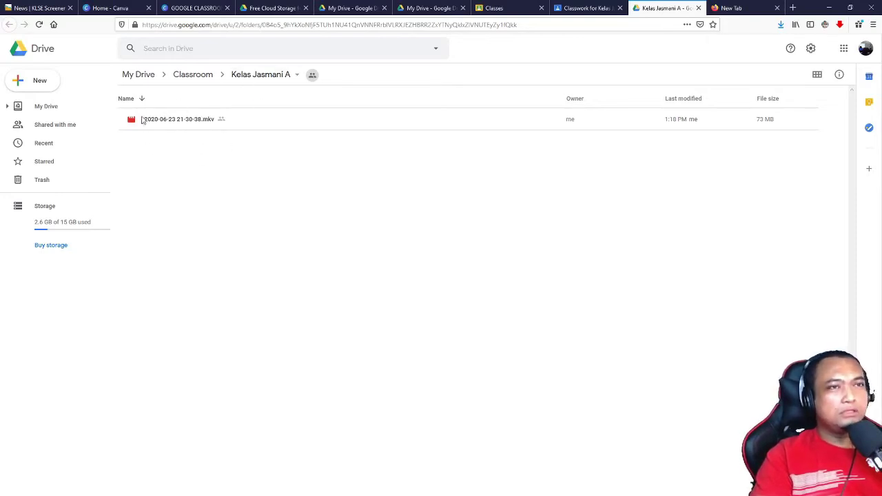
Step: Revisit the Classroom and Kelas Jasmani A Drive folders, then return to Classwork
left_click(199, 79)
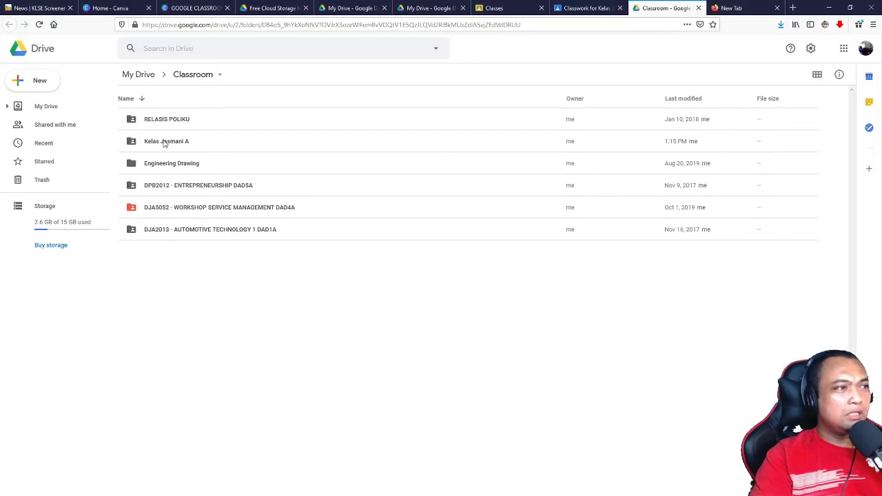
double_click(164, 142)
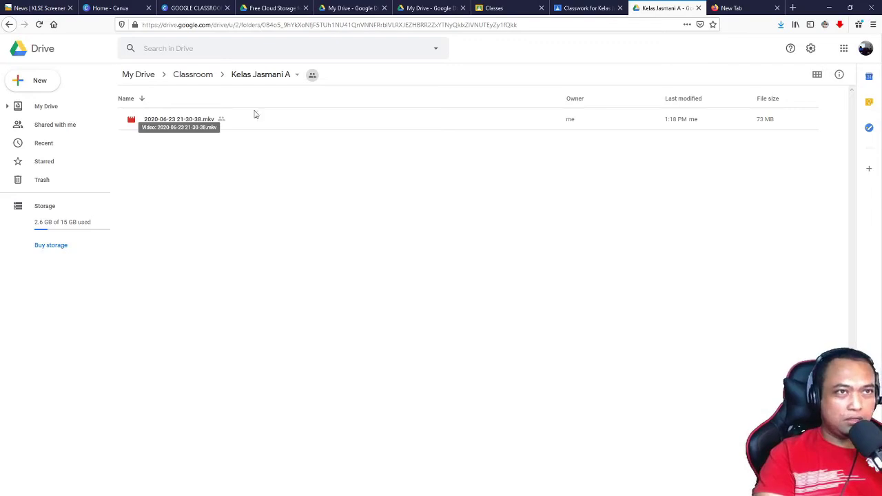
left_click(575, 13)
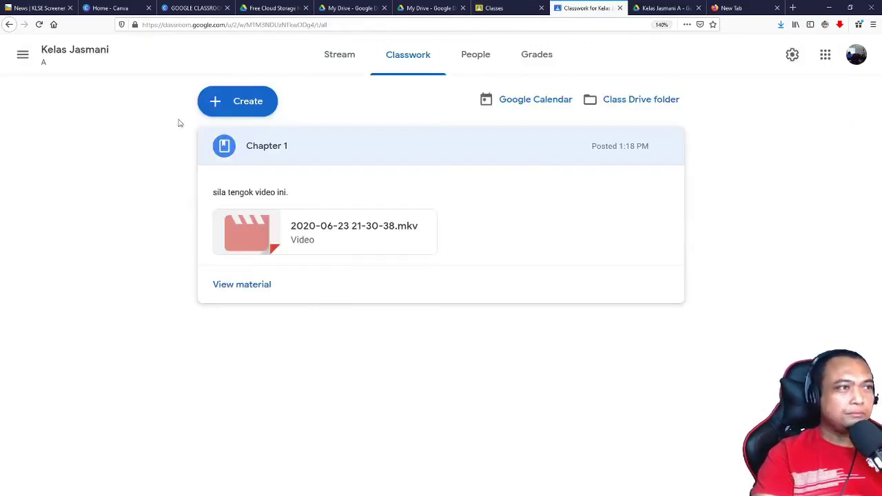
Step: Create a new multiple-choice question with the text 'siapa nama saya'
left_click(230, 109)
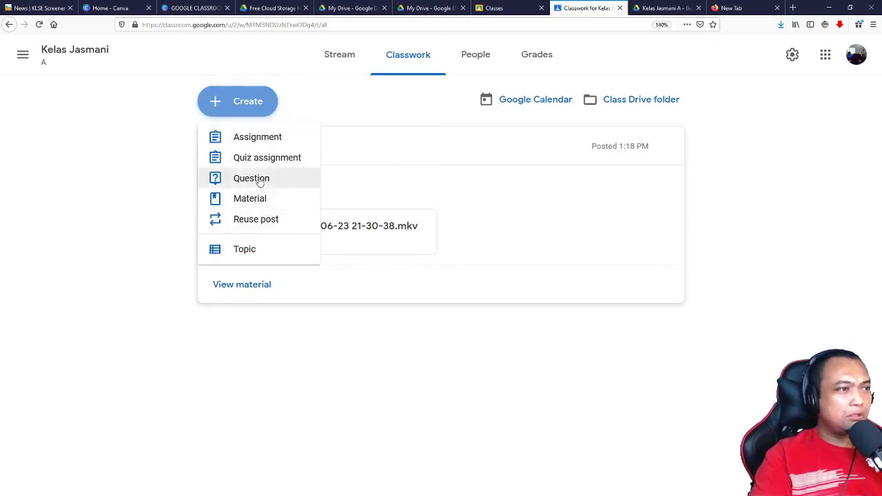
left_click(255, 180)
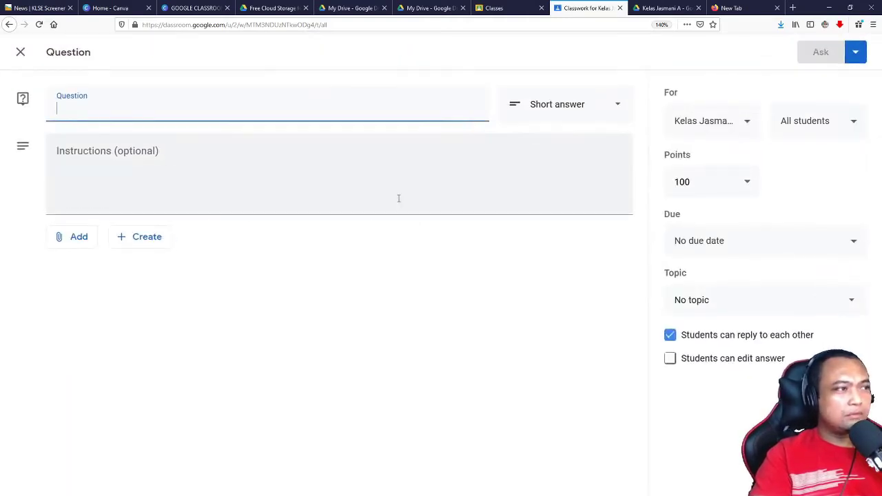
left_click(561, 104)
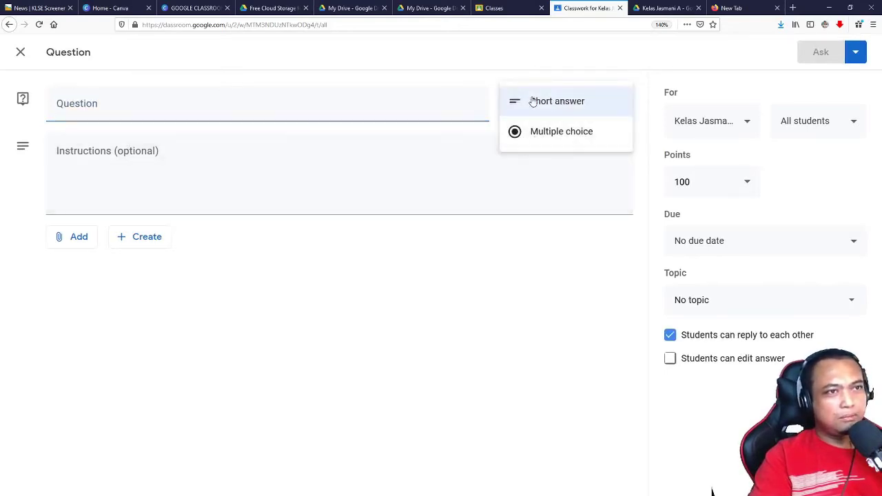
left_click(527, 135)
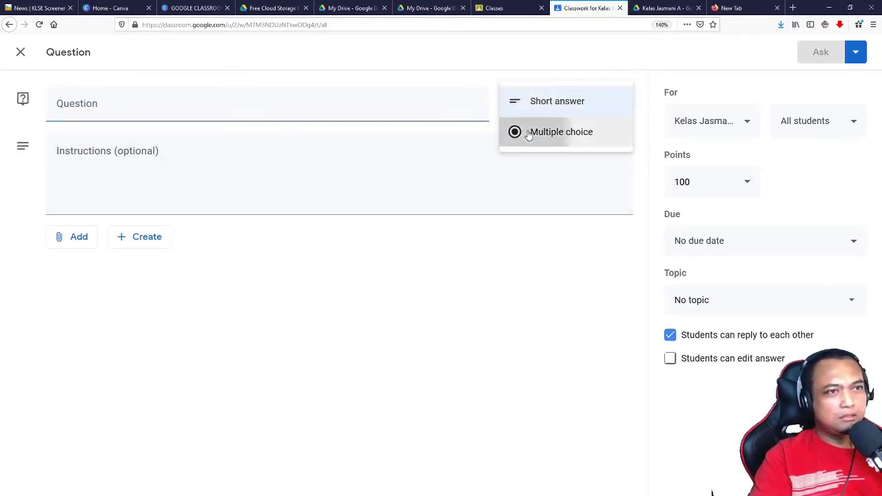
left_click(167, 108)
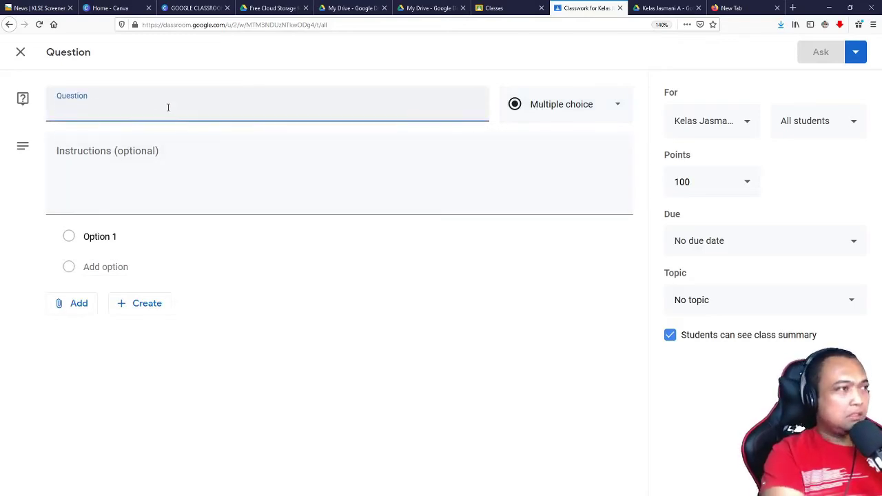
type("siapa ")
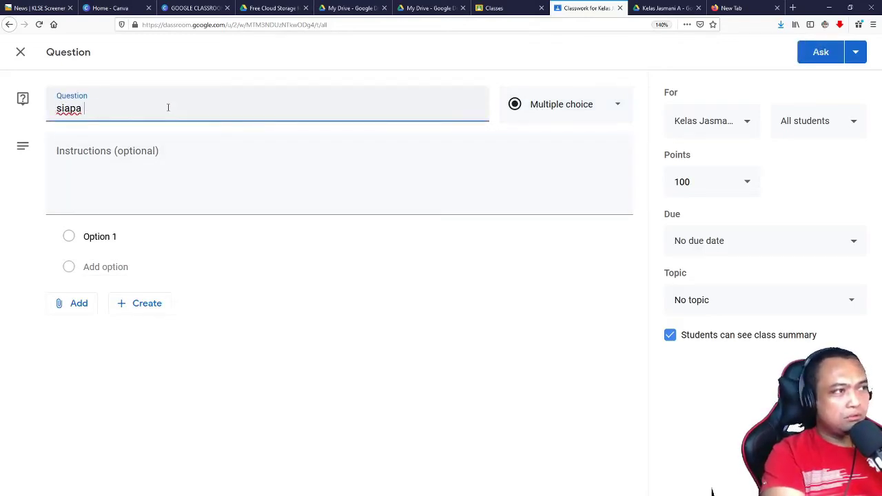
type("nama saya")
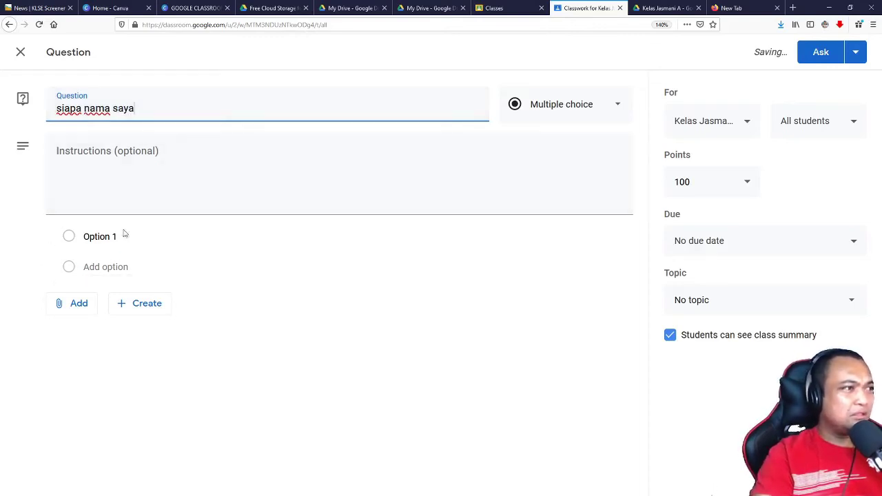
Step: Fill in the answer options john, sapue and zuki
left_click_drag(124, 235, 88, 237)
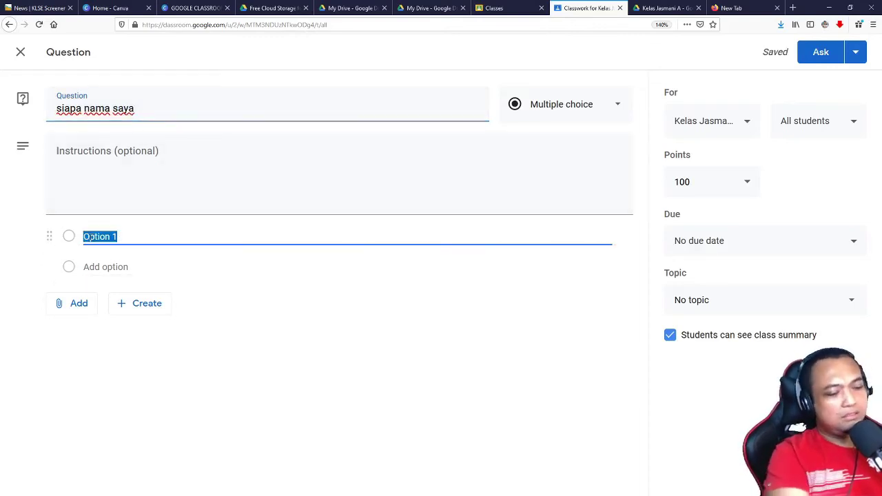
type("john")
key("Return")
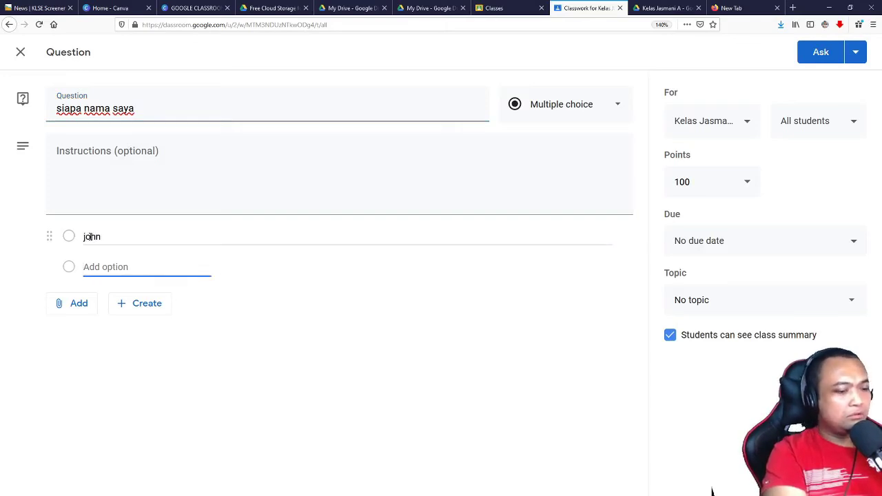
type("sapue")
key("Tab")
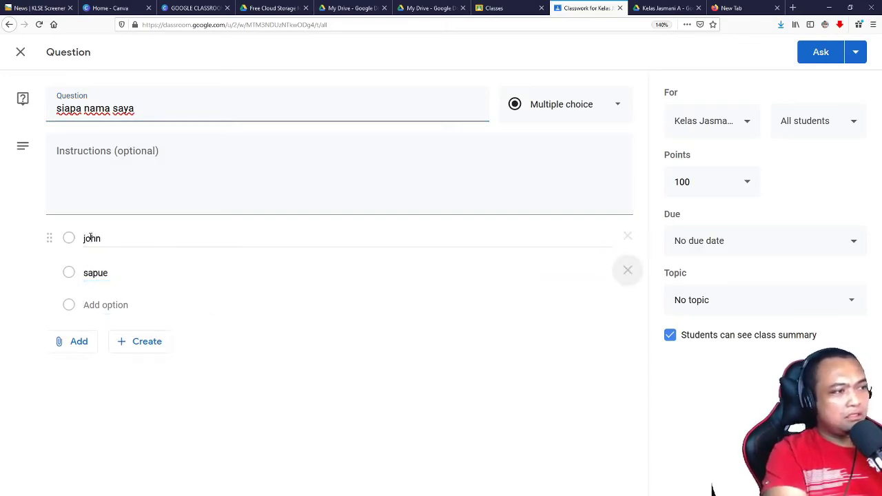
left_click(117, 306)
type("zuki")
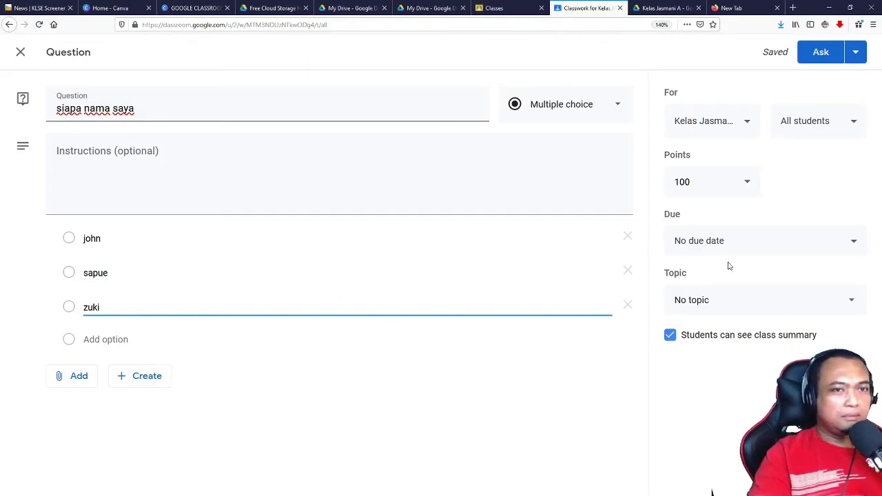
Step: Keep the question at 100 points and set its due date to July 9
left_click(737, 192)
left_click(758, 187)
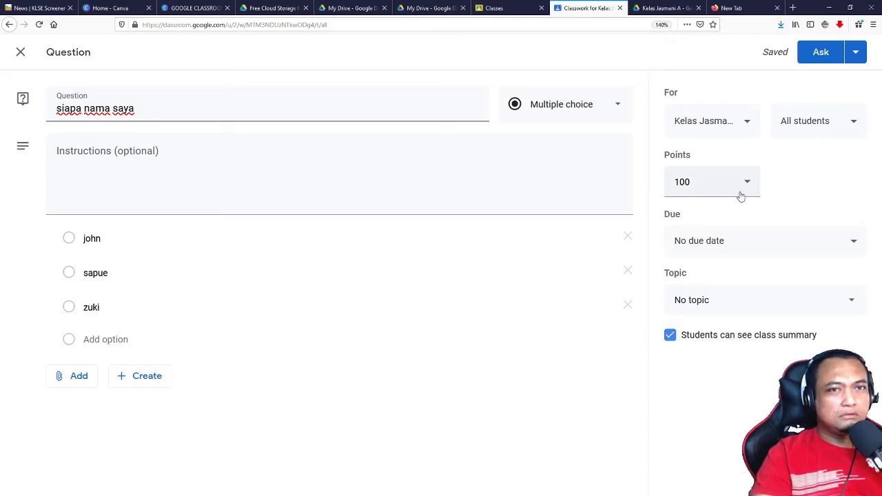
left_click(806, 244)
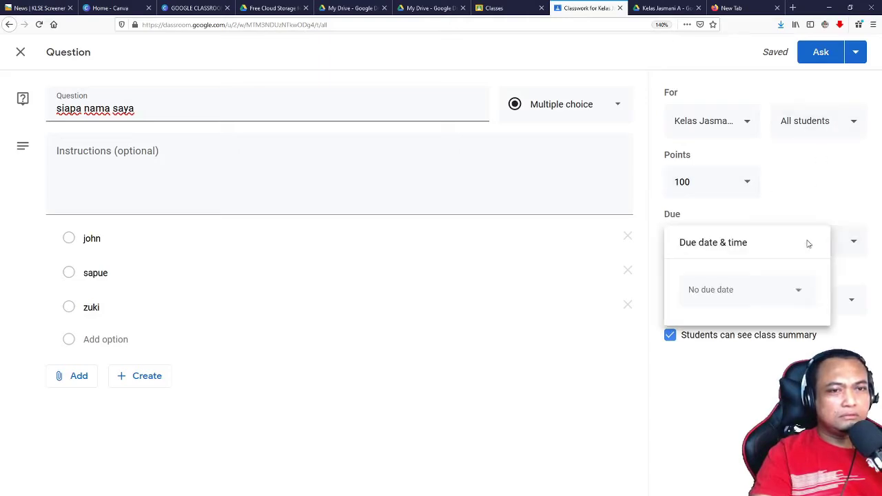
left_click(800, 294)
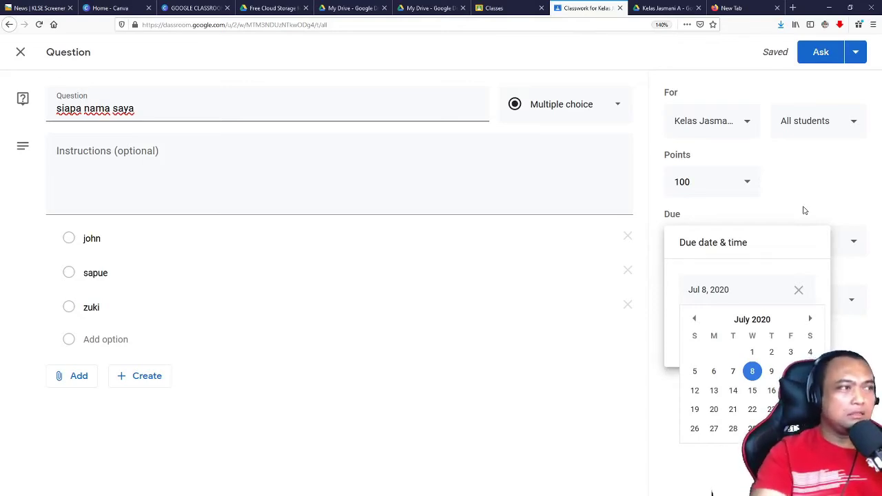
left_click(771, 372)
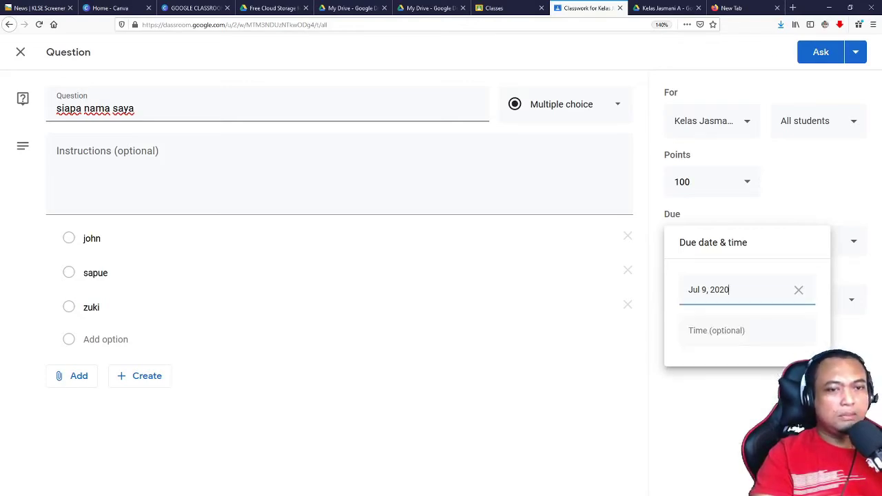
Step: Set the due time to 11:59 PM and leave the topic as No topic
left_click(742, 331)
left_click(799, 331)
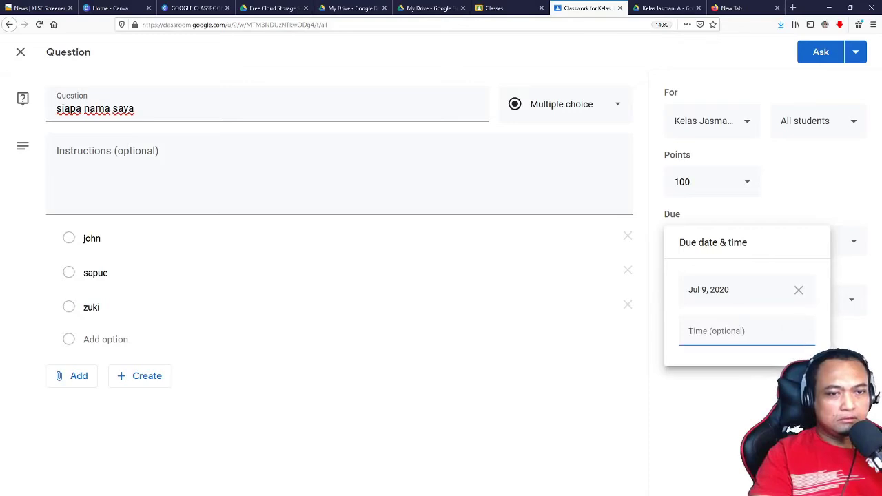
left_click(769, 334)
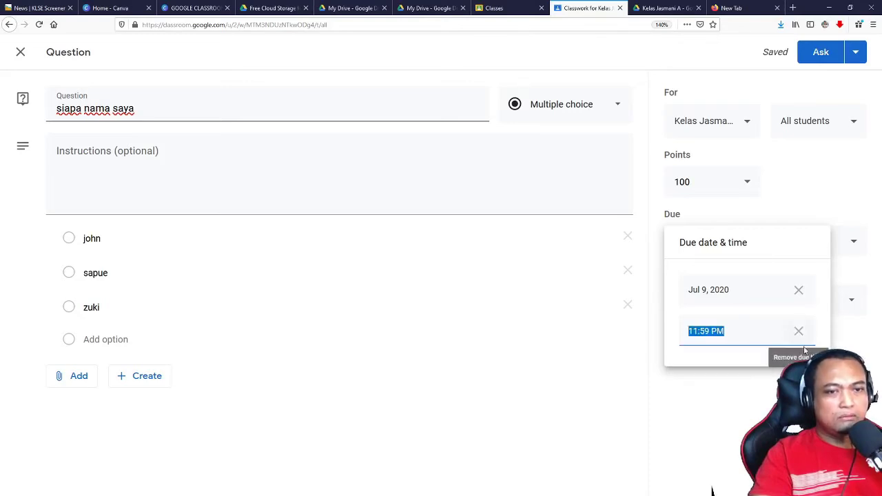
left_click(785, 335)
left_click(754, 335)
left_click(740, 335)
double_click(734, 335)
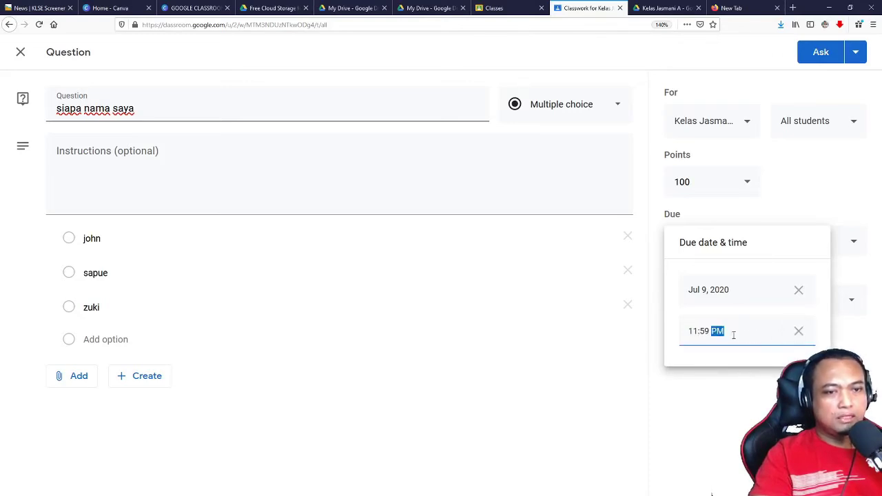
key("Return")
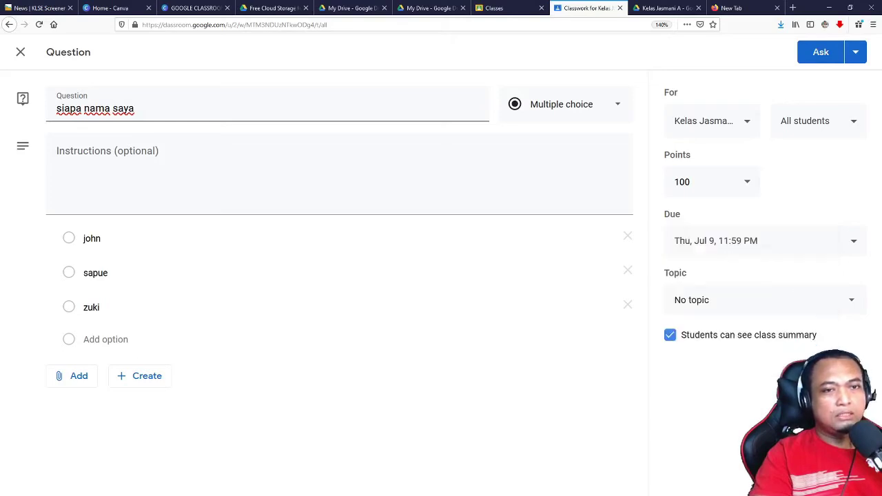
left_click(793, 304)
left_click(809, 309)
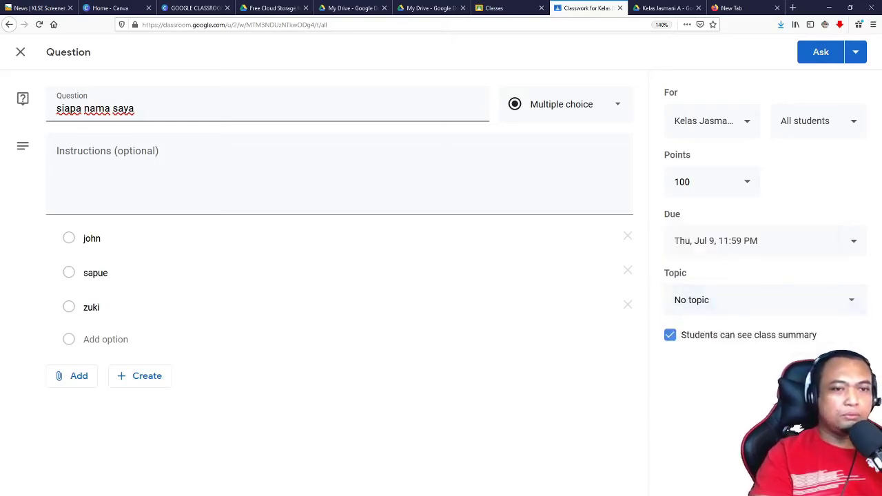
Step: Confirm All students as recipients and post the 'siapa nama saya' question
left_click(817, 130)
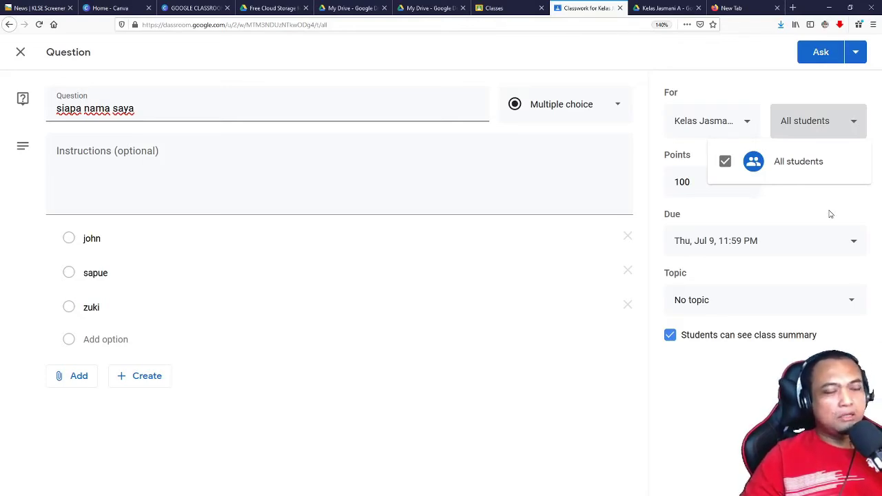
left_click(816, 56)
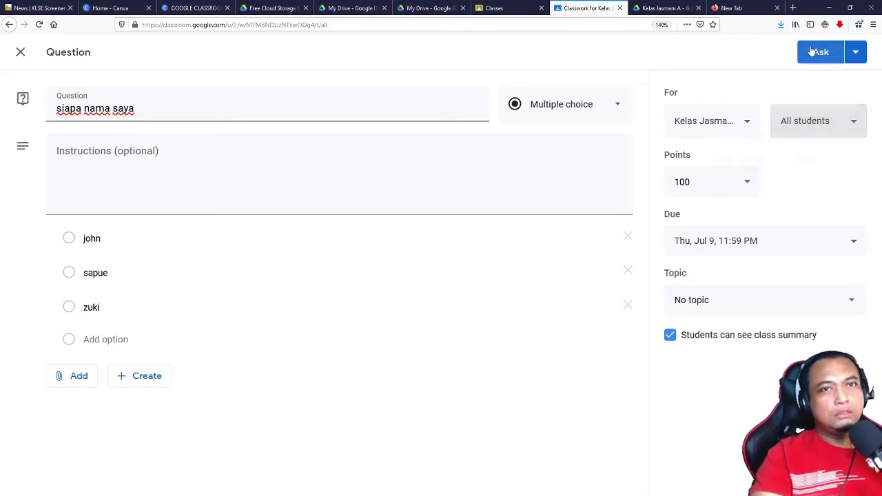
left_click(816, 55)
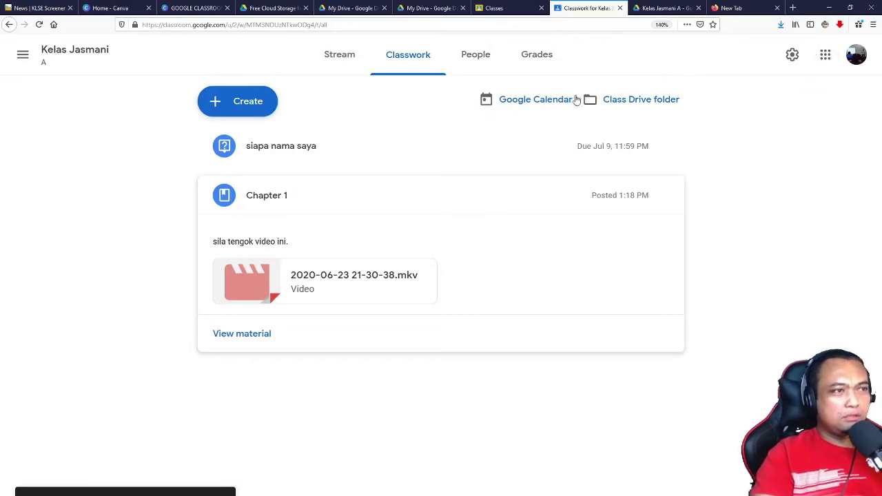
Step: Open the 'siapa nama saya' student answers page, showing 0 turned in and 0 assigned
left_click(273, 154)
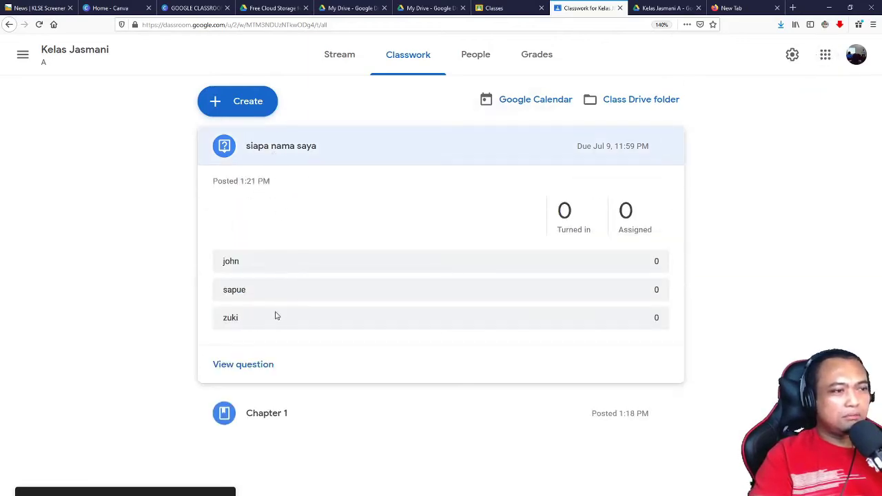
left_click(335, 54)
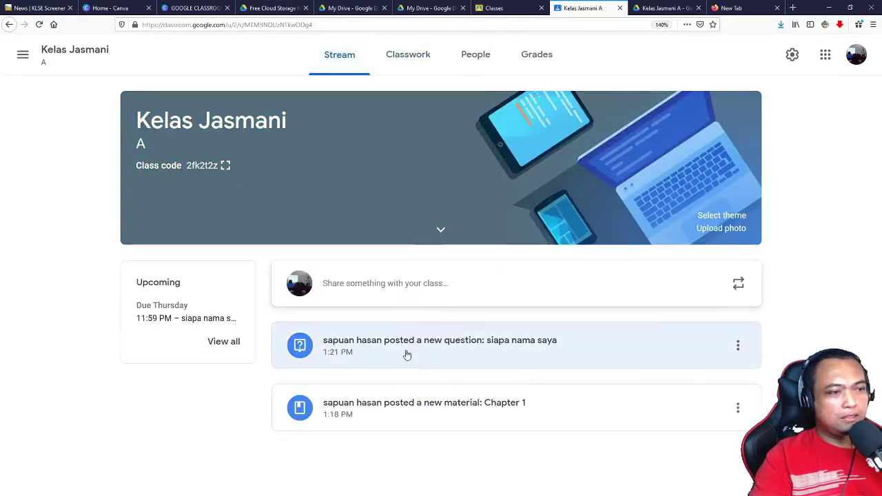
left_click(406, 354)
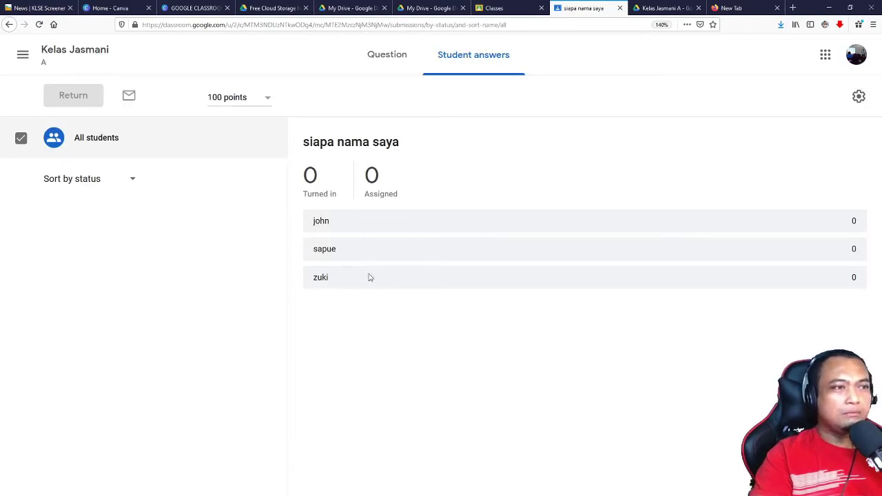
left_click(373, 68)
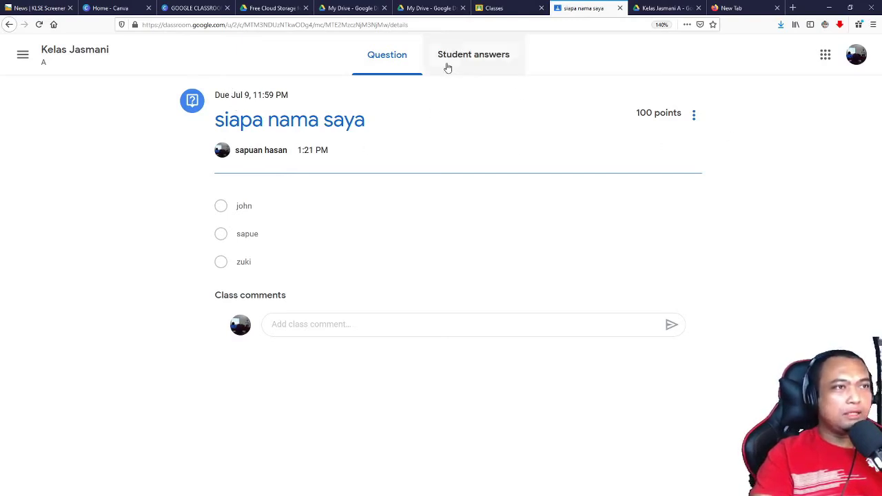
left_click(480, 61)
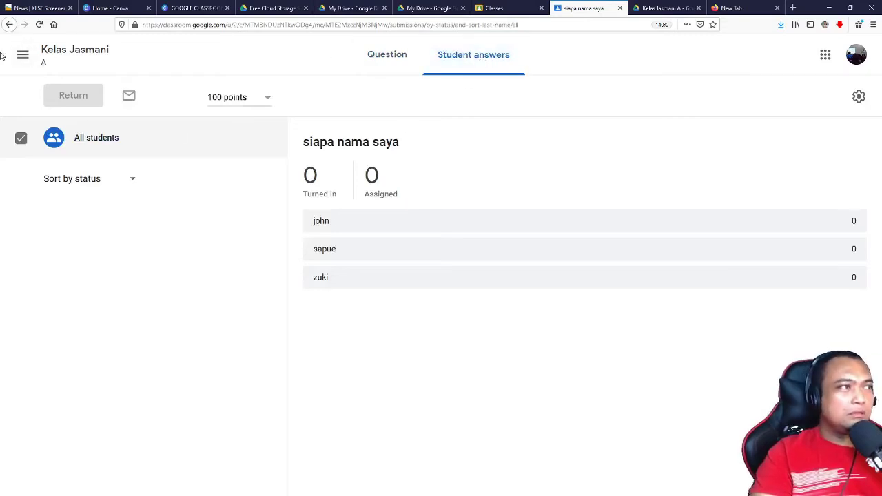
left_click(22, 55)
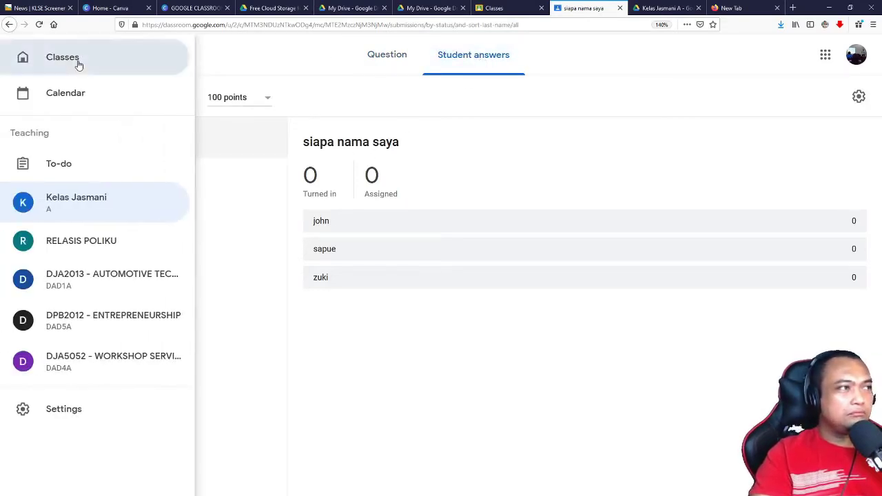
Step: Return to Kelas Jasmani's Classwork page through Classes and show the Create options
left_click(78, 61)
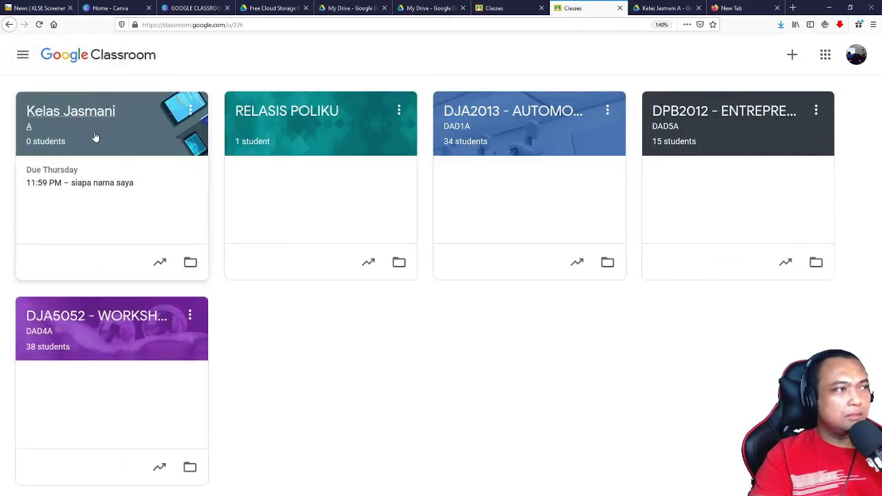
left_click(92, 124)
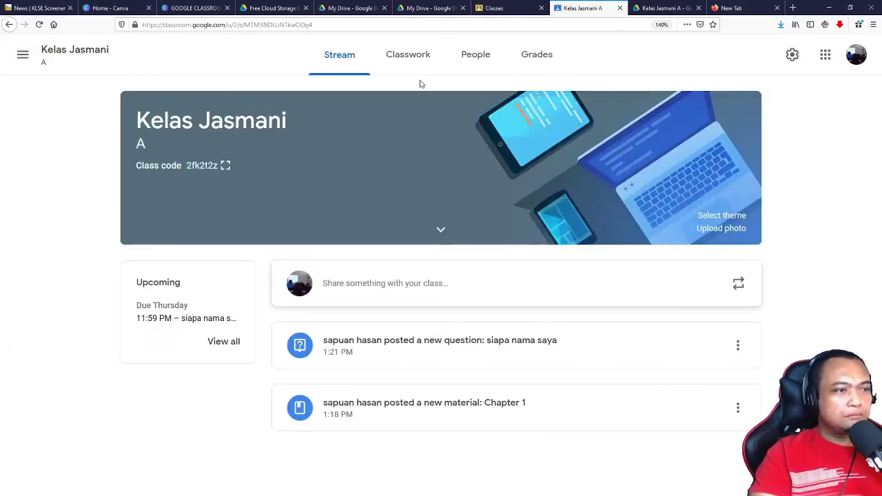
left_click(396, 59)
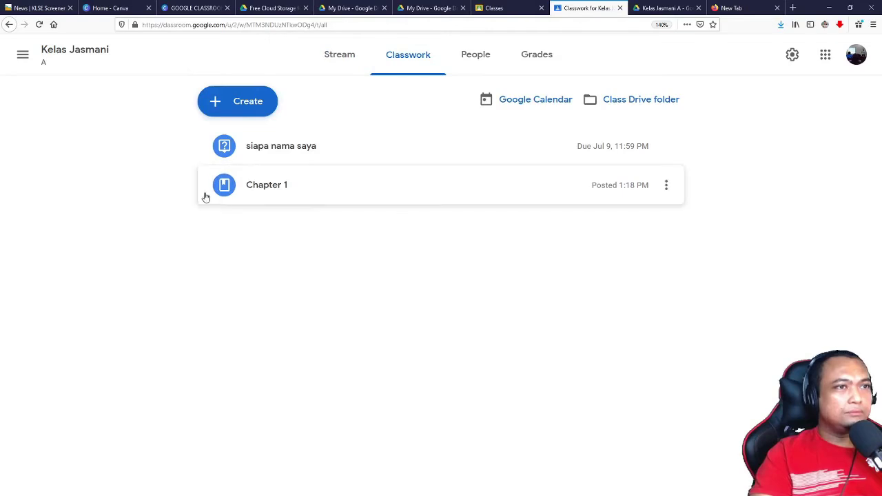
left_click(243, 111)
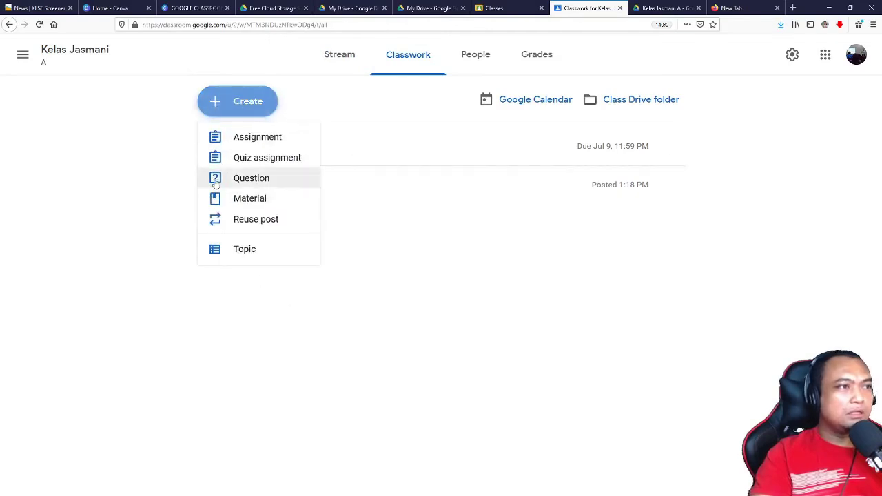
Step: Start a new assignment, dismiss the rubric tip, and title it 'cari benda tersembunyi'
left_click(237, 140)
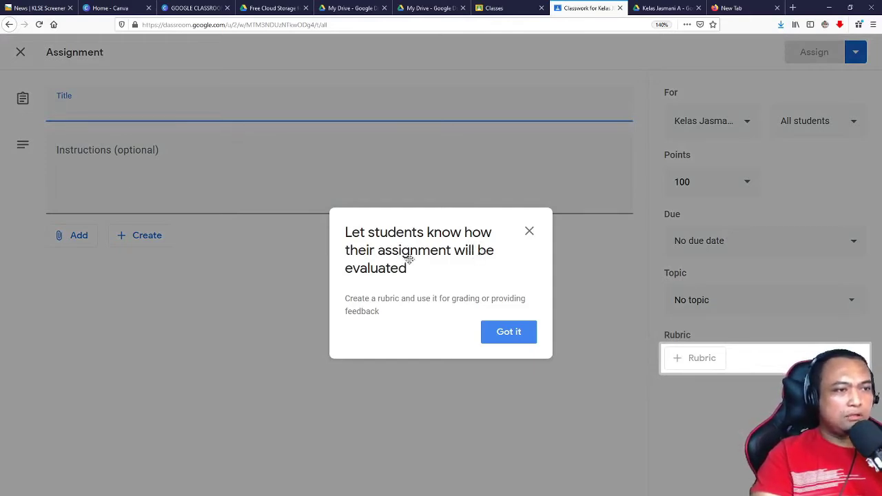
left_click(498, 334)
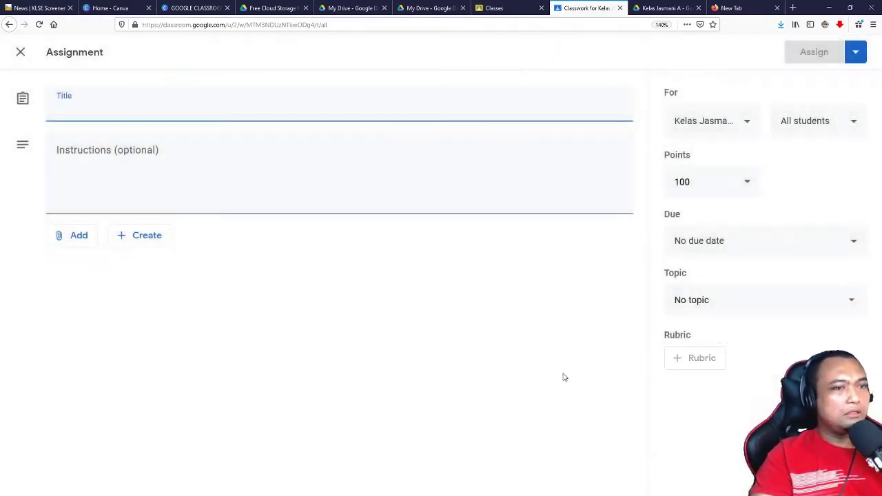
left_click(703, 364)
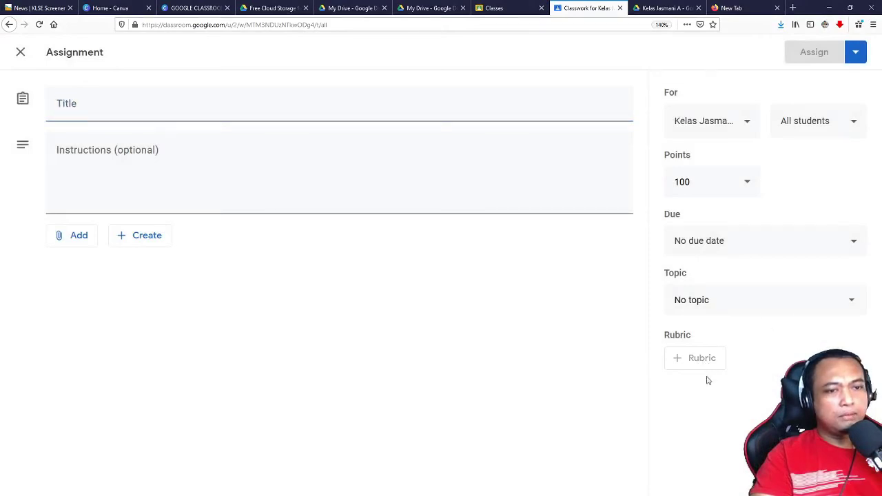
left_click(118, 112)
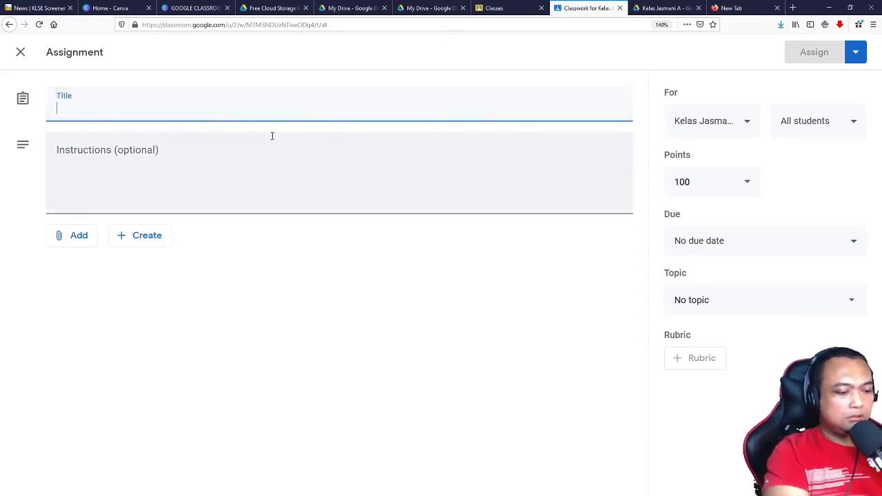
type("cari b")
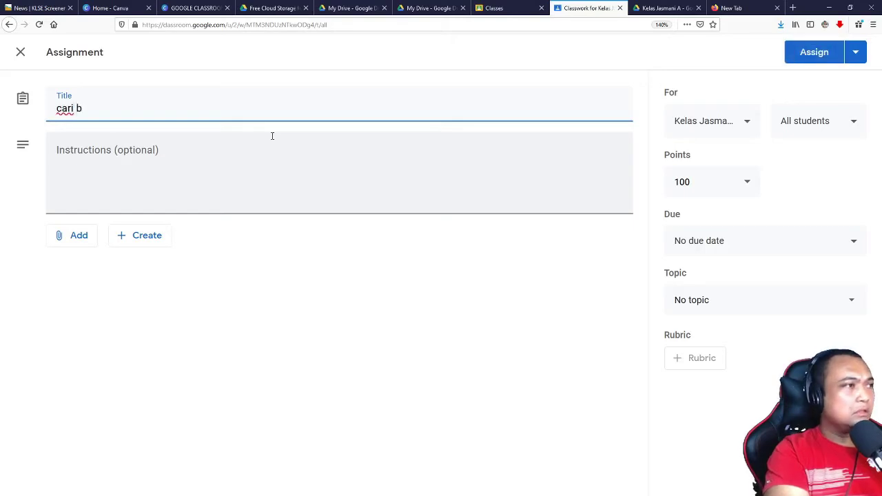
type("enda tersembunyi")
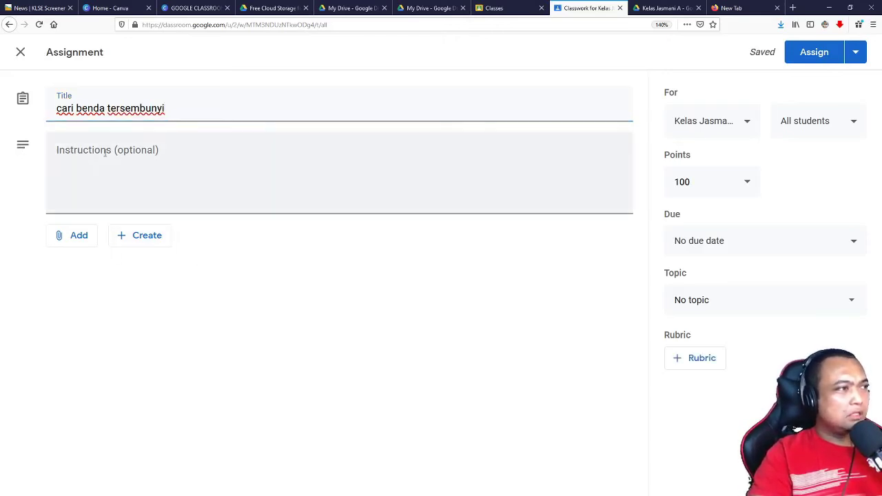
Step: Write the instructions 'cari di dalam bilik', then replace them with 'google'
left_click(130, 159)
left_click(130, 96)
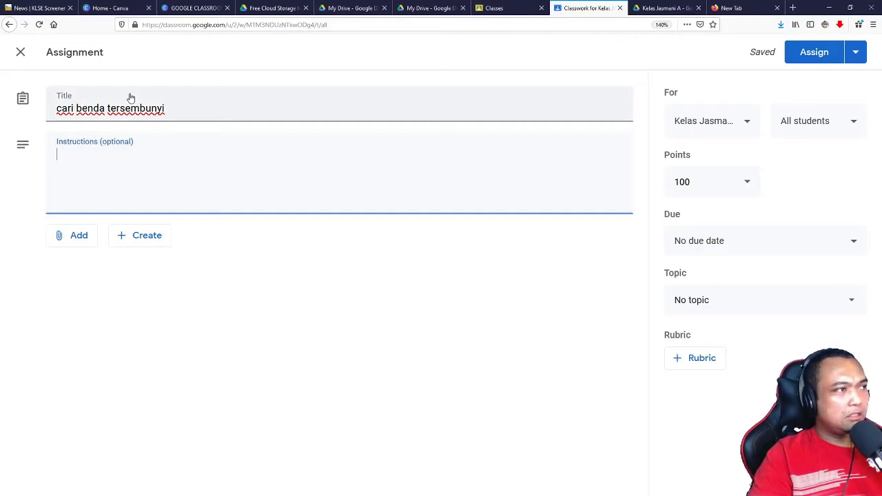
left_click(122, 162)
type("c")
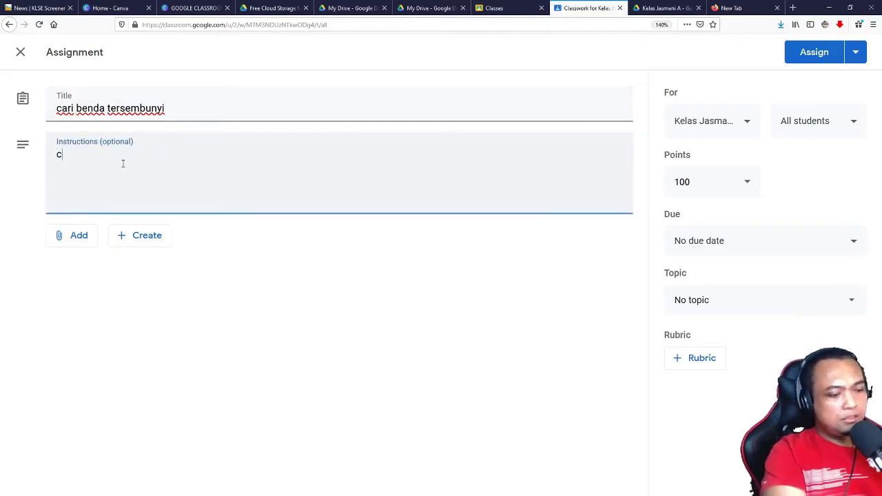
type("ari")
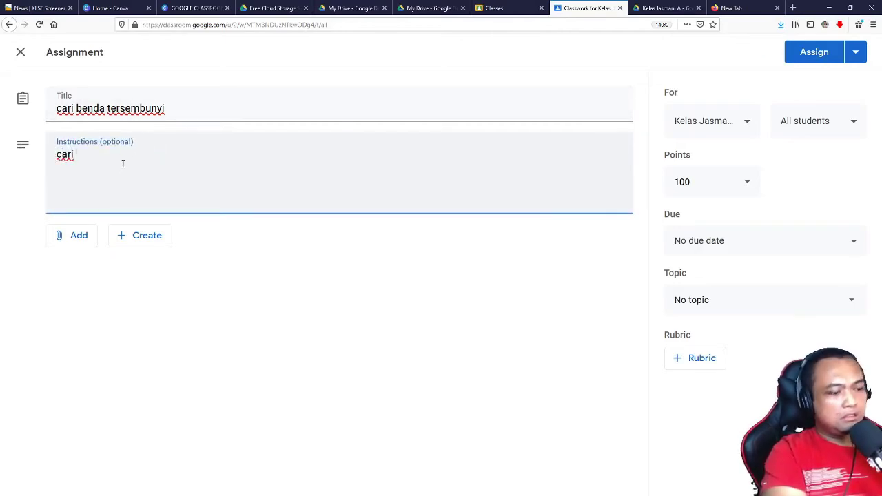
type(" di dalam ")
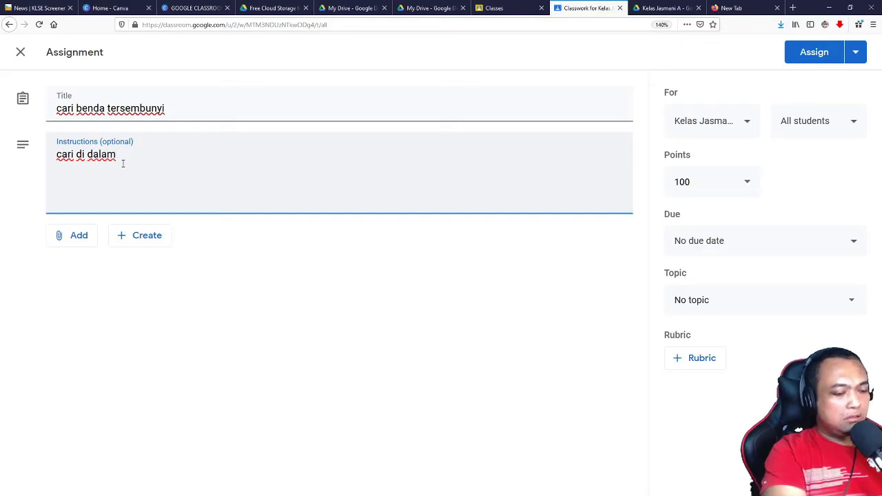
type("bilik")
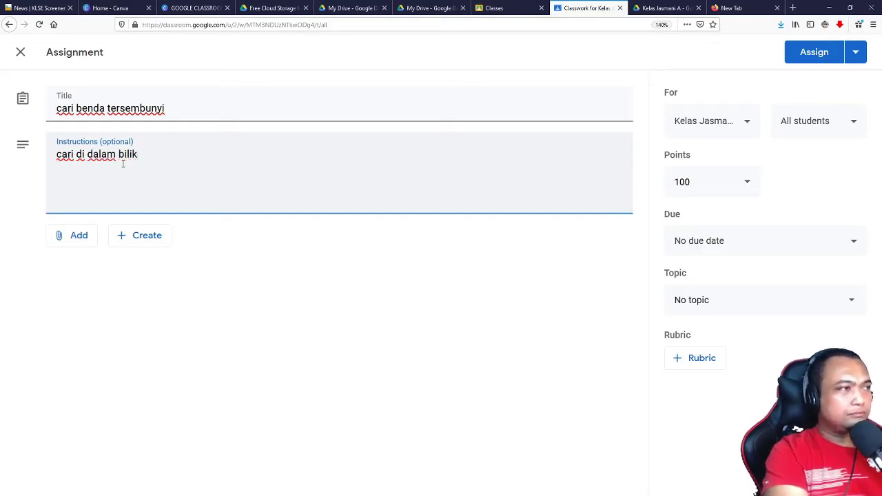
key("BackSpace")
key("BackSpace")
key("BackSpace")
key("BackSpace")
key("BackSpace")
key("BackSpace")
key("BackSpace")
key("BackSpace")
key("BackSpace")
key("BackSpace")
key("BackSpace")
key("BackSpace")
key("BackSpace")
key("BackSpace")
key("BackSpace")
key("BackSpace")
key("BackSpace")
key("BackSpace")
key("BackSpace")
type("google")
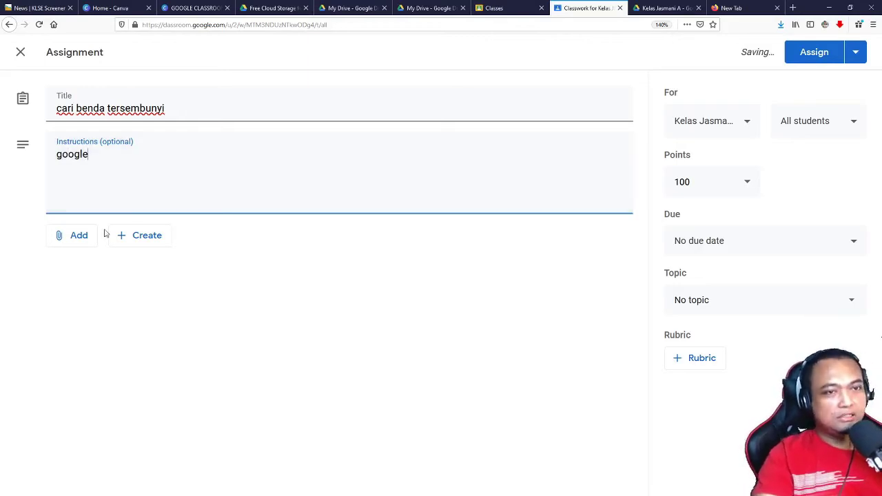
Step: Choose YouTube from the assignment's Add attachment menu
left_click(79, 240)
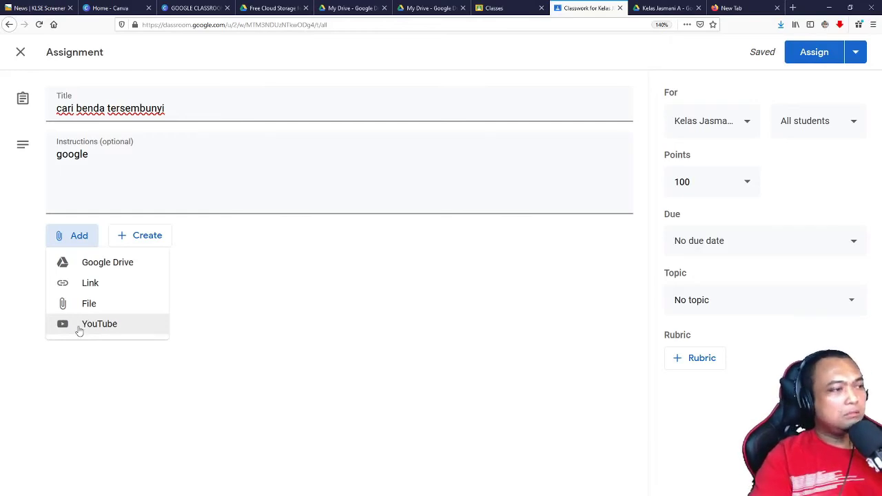
left_click(80, 329)
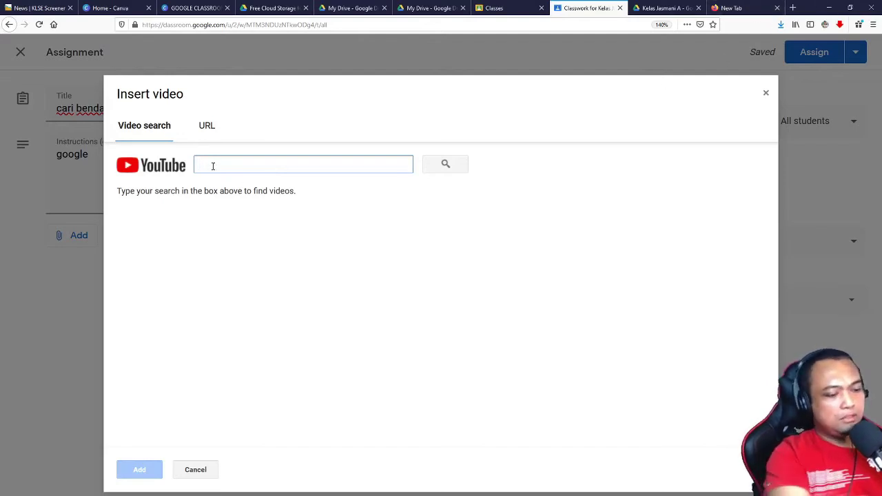
Step: Search YouTube for 'benda tersembunyi' and attach the second result, 'Tes ketajaman mata!!'
type("benda tersembunyi")
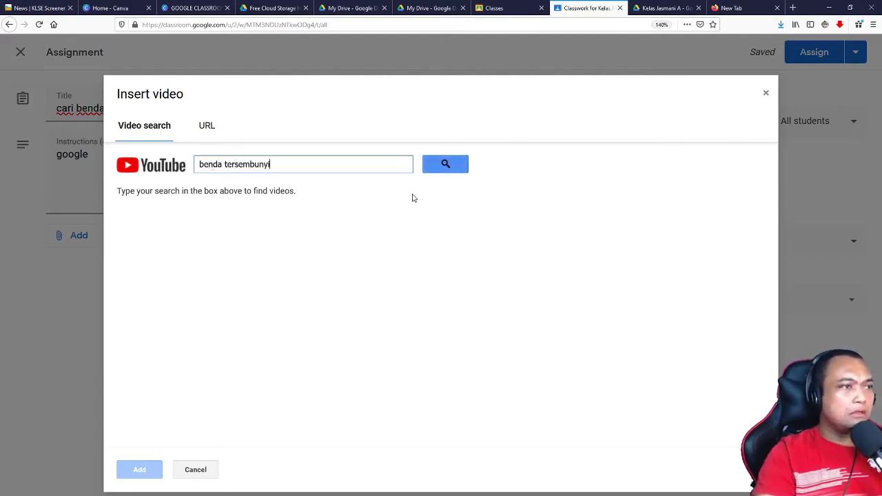
left_click(430, 171)
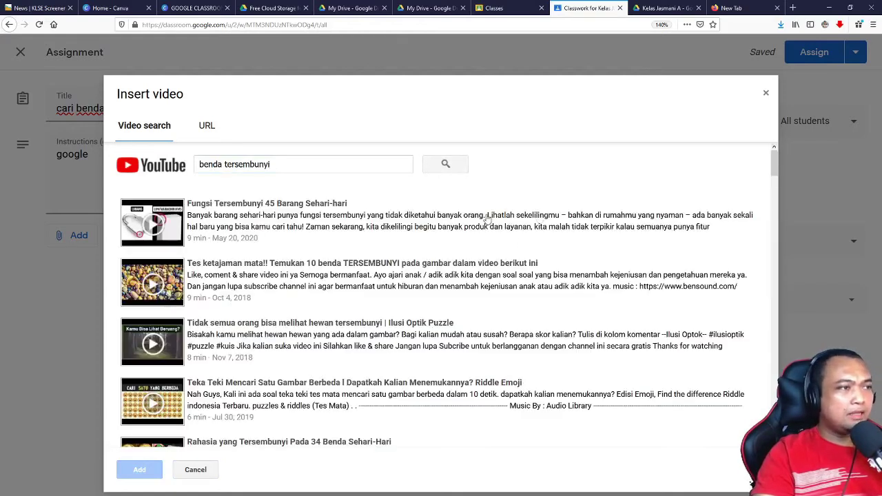
left_click(172, 284)
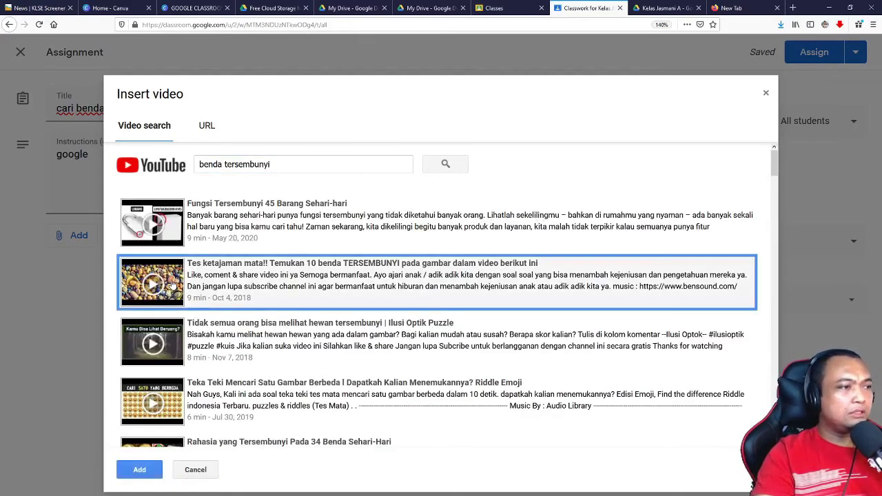
left_click(121, 469)
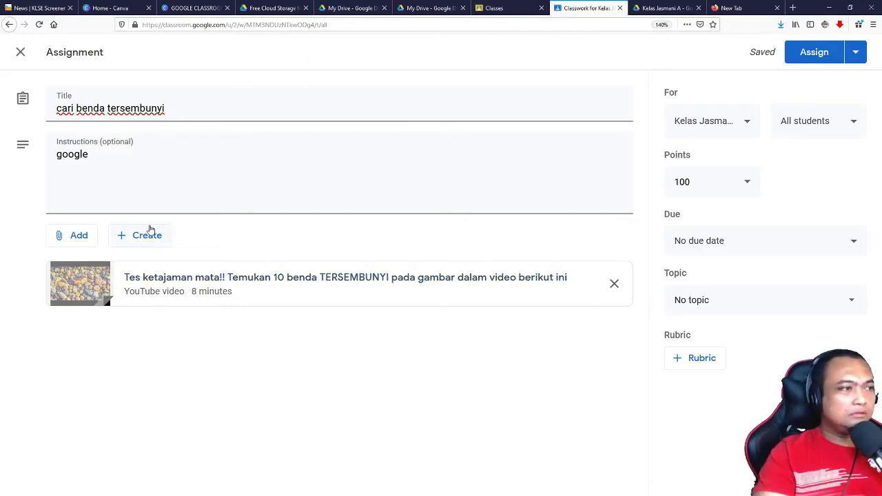
Step: Create a new Google Forms file attached to the 'cari benda tersembunyi' assignment
left_click(150, 230)
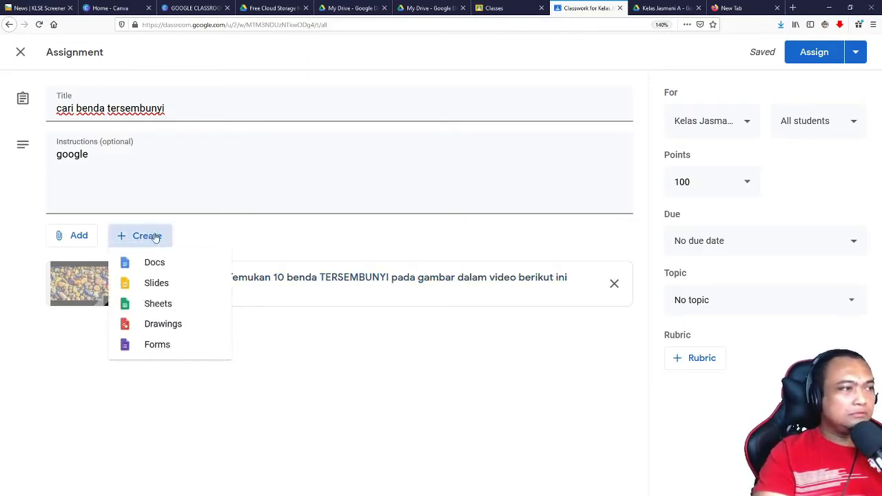
left_click(315, 235)
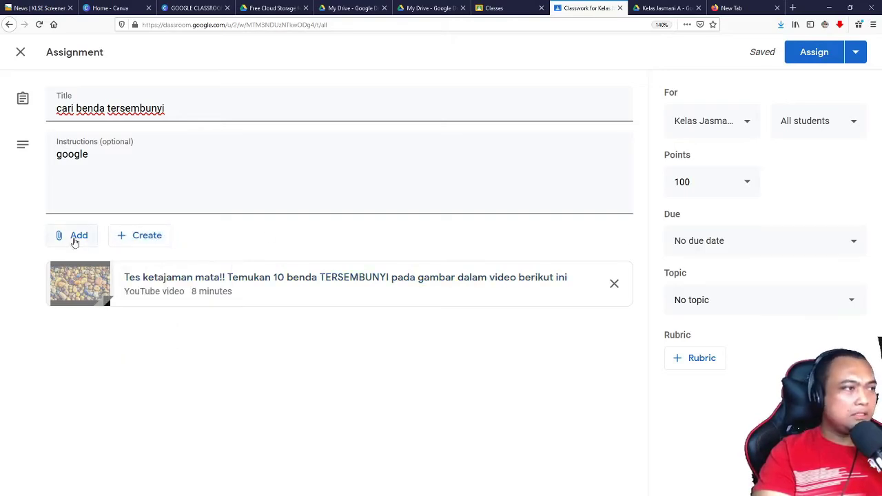
left_click(61, 240)
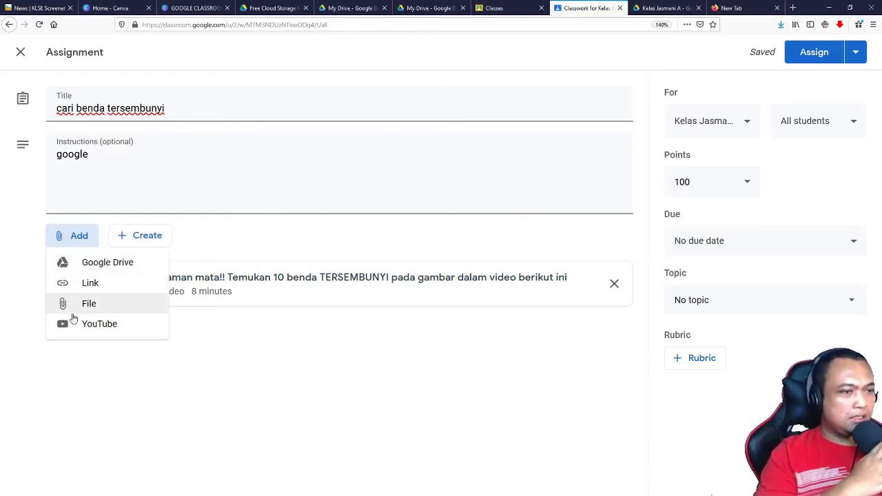
left_click(245, 291)
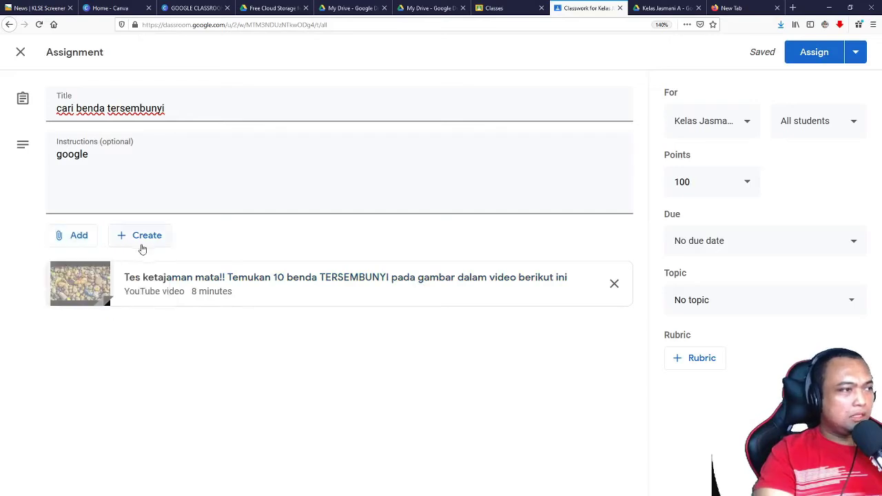
left_click(137, 242)
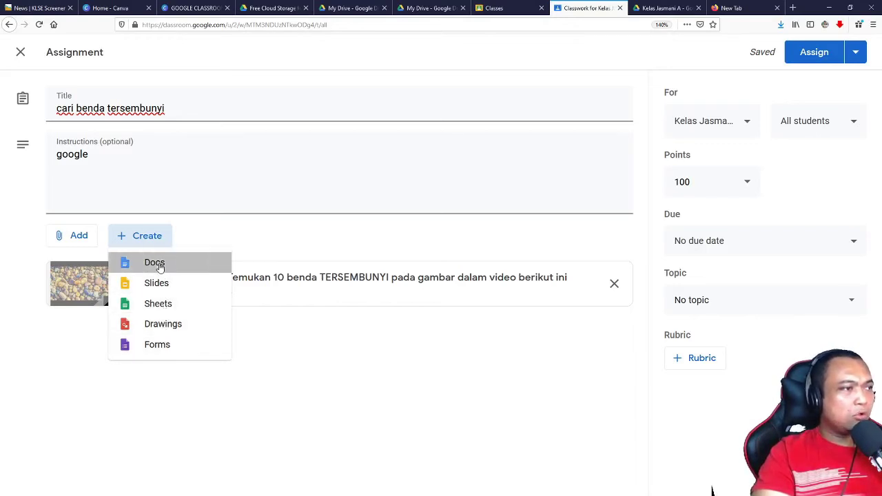
left_click(159, 264)
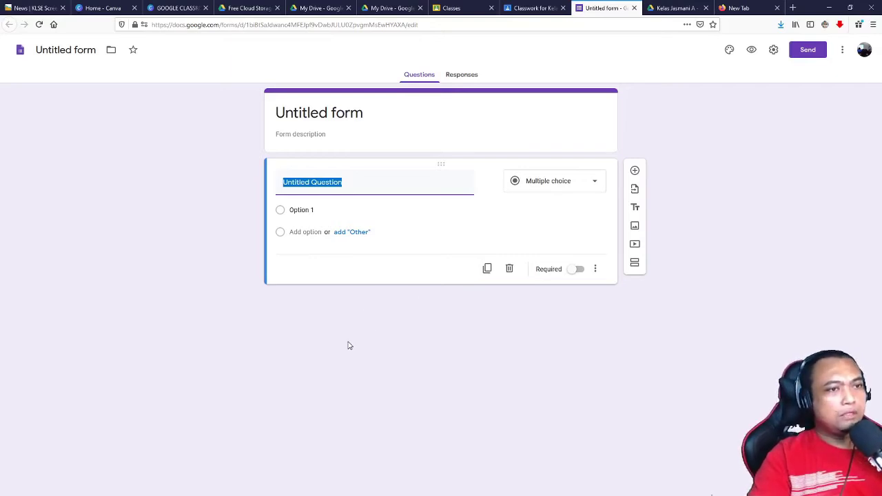
left_click(378, 186)
key("ctrl+a")
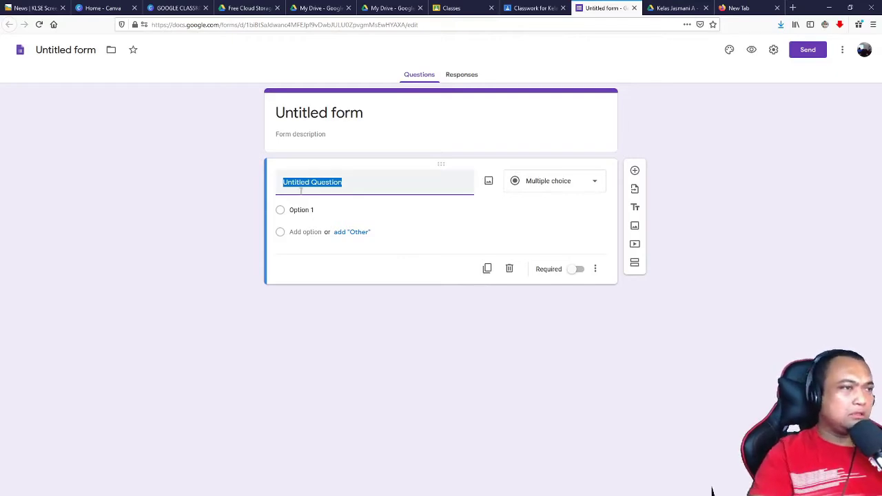
left_click(342, 198)
triple_click(295, 186)
left_click(368, 178)
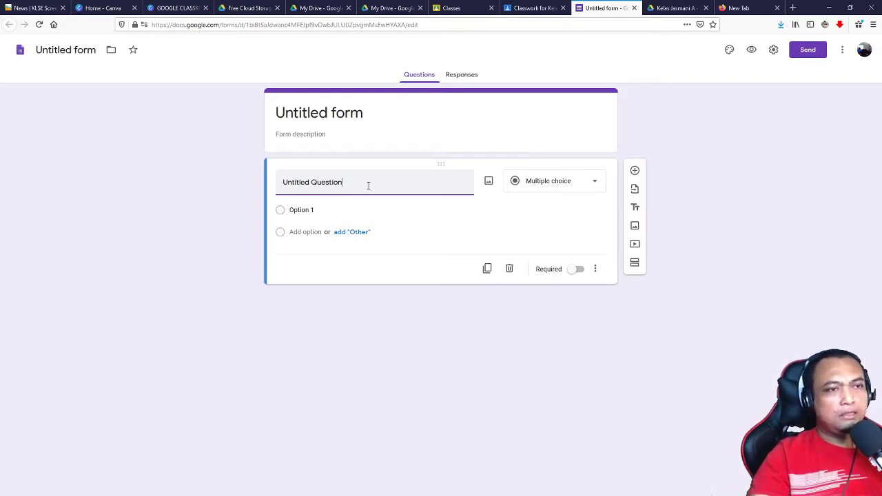
left_click(566, 183)
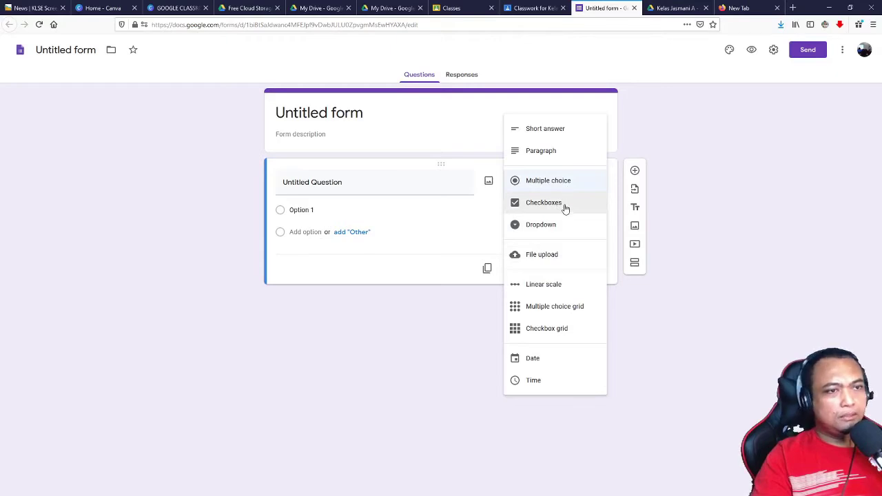
left_click(417, 242)
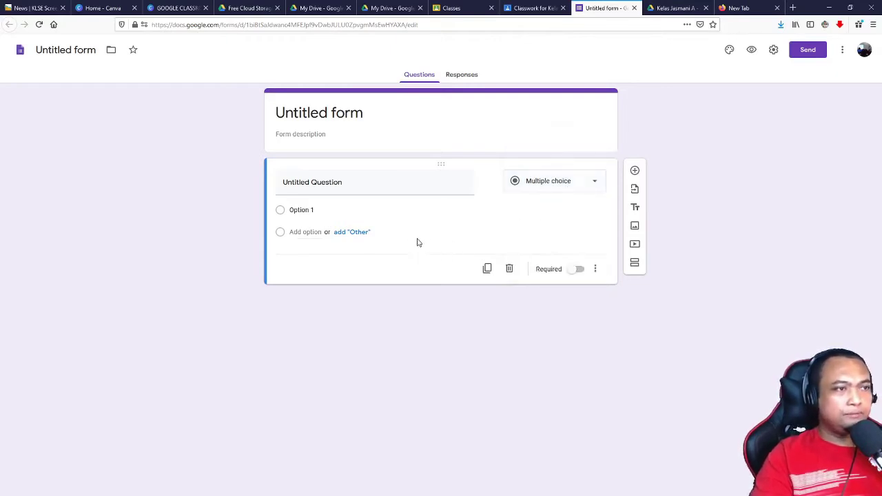
left_click(447, 187)
left_click(547, 191)
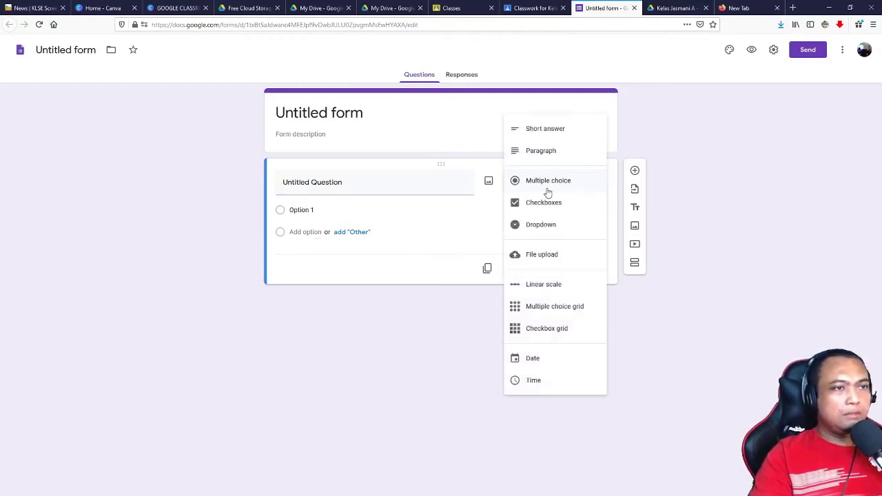
left_click(531, 153)
left_click(365, 179)
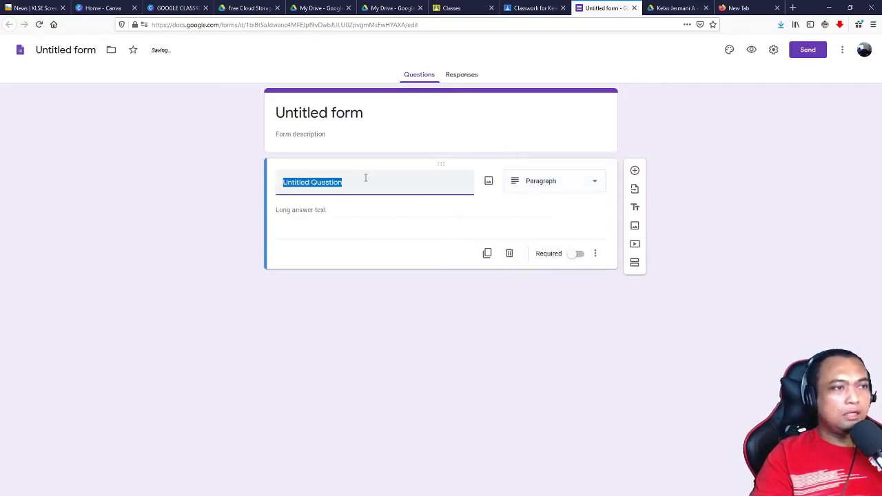
left_click(355, 221)
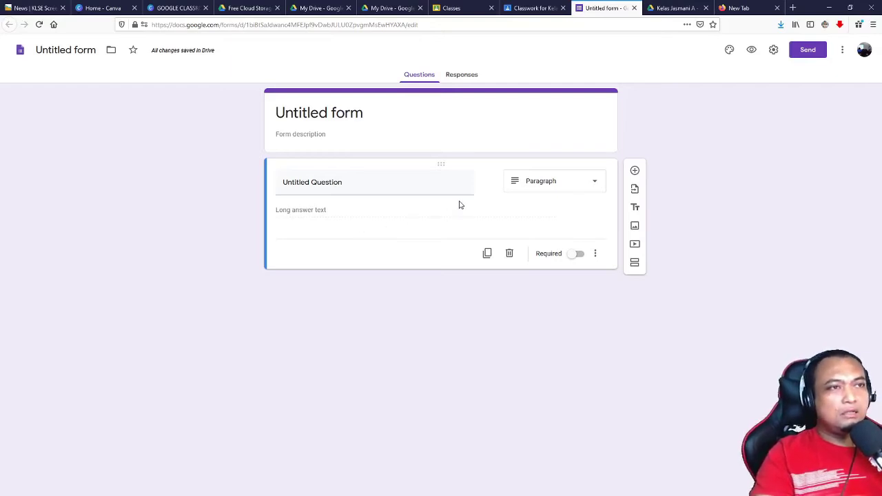
left_click(532, 184)
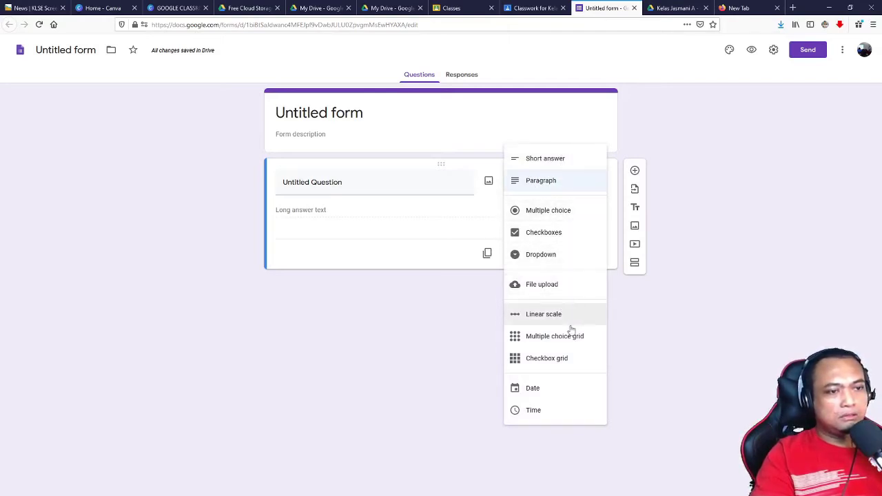
left_click(542, 210)
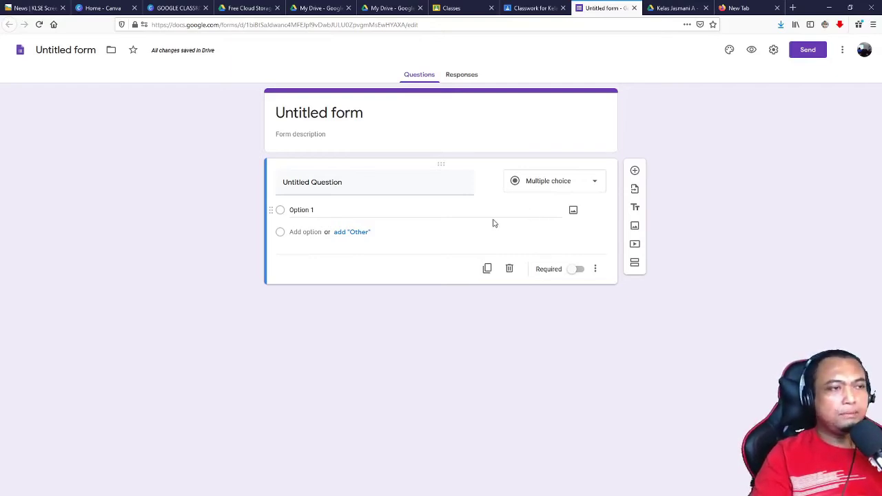
left_click_drag(342, 184, 223, 190)
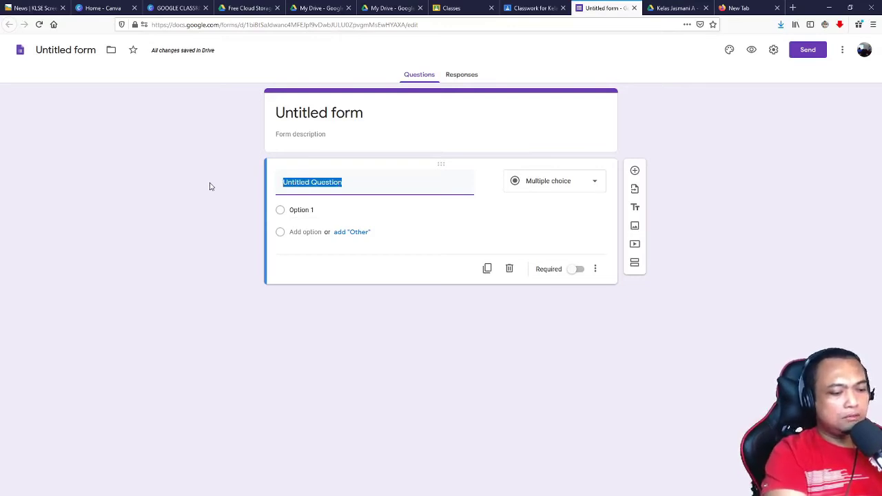
Step: Retitle the first question 'Nama lain bagi bandarraya kuching' and set Option 1 to kuching
key("BackSpace")
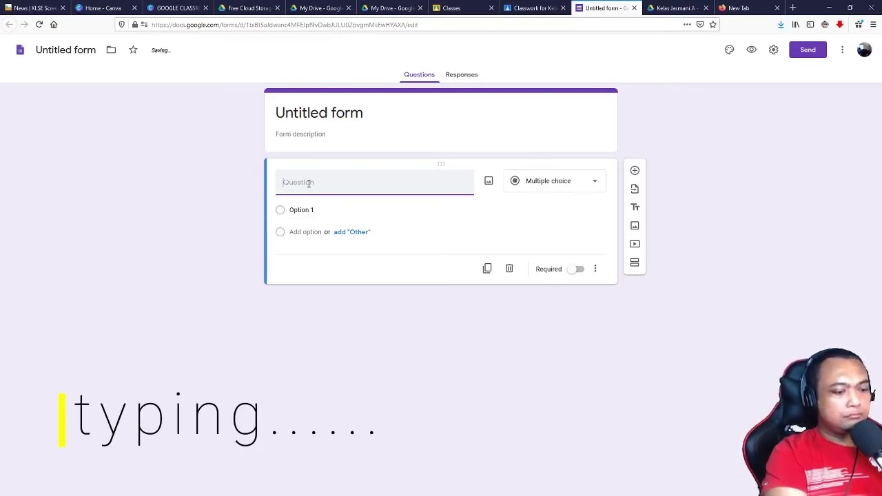
type("Nama")
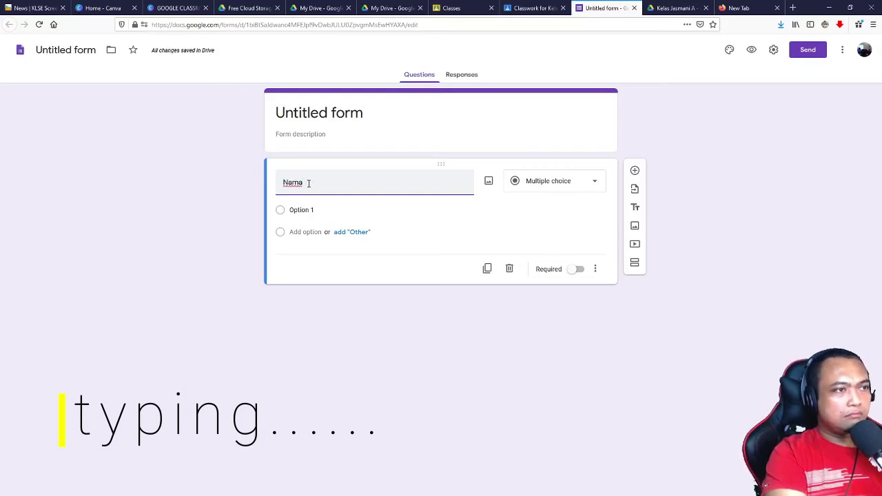
type(" len bagi ")
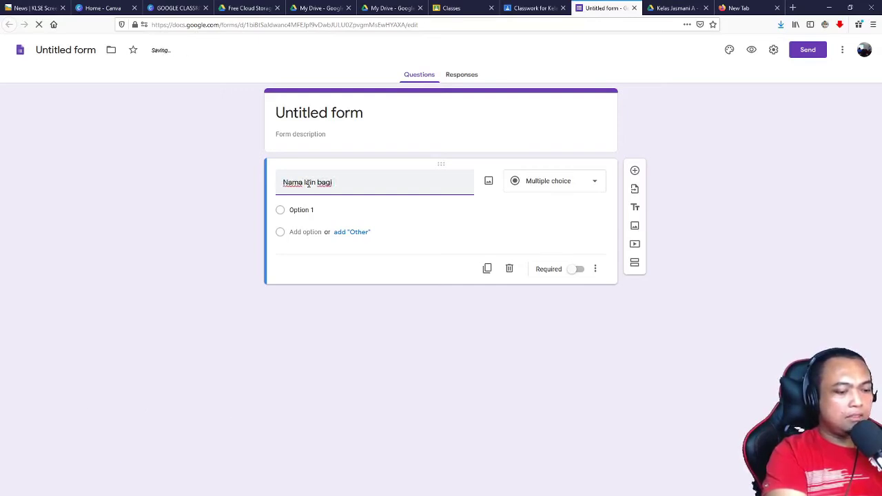
type("bandarraya")
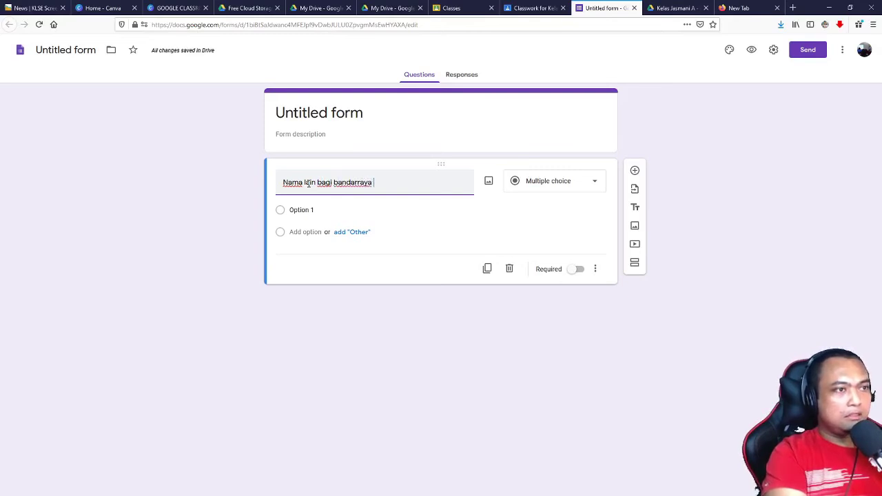
key("BackSpace")
key("BackSpace")
key("BackSpace")
key("BackSpace")
key("BackSpace")
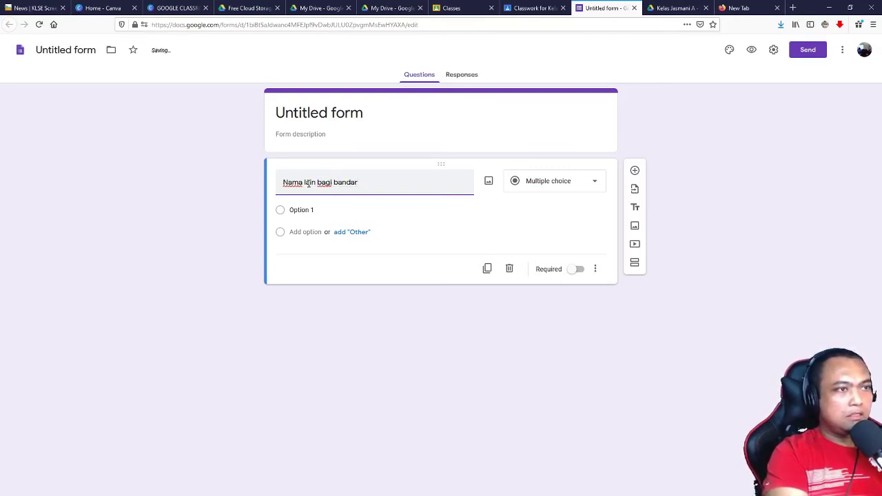
type("raya kuching")
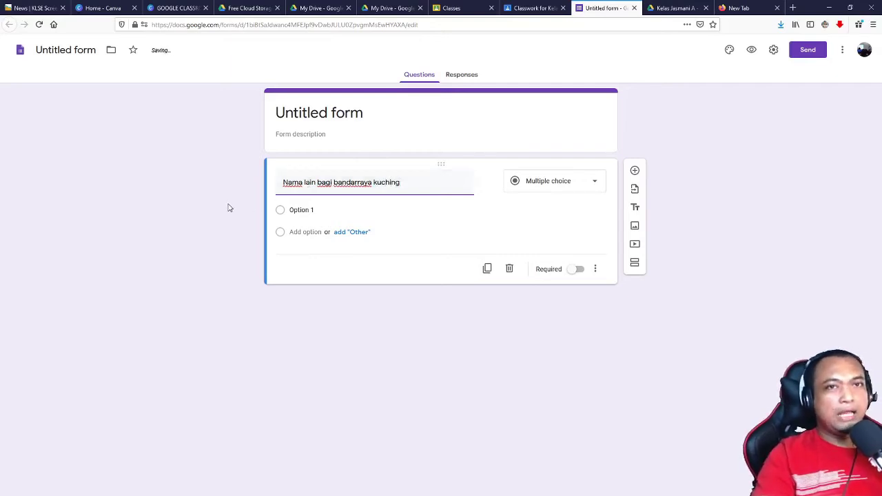
left_click(296, 211)
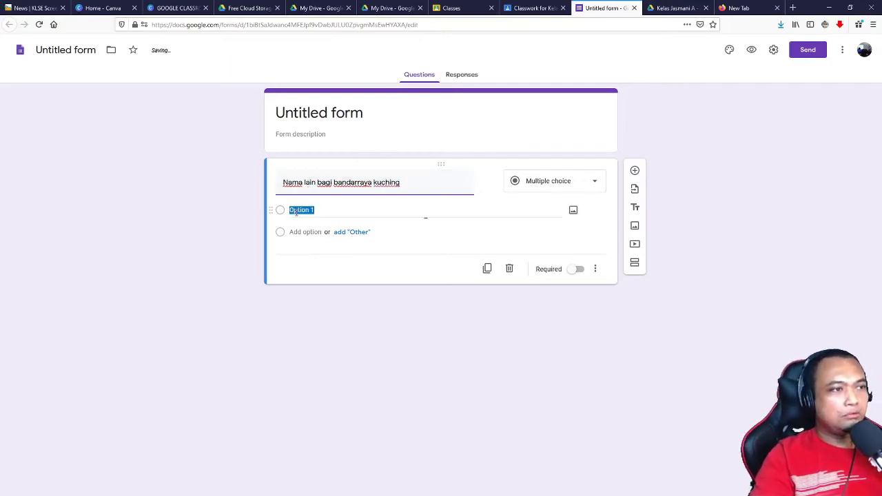
left_click(338, 209)
left_click_drag(347, 209, 292, 208)
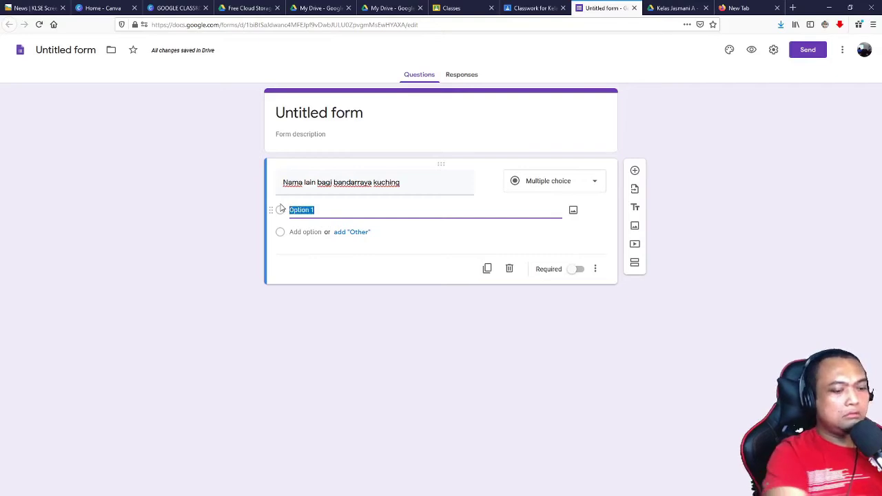
type("kuching")
Step: Add answer options miow and cat, and mark the question required
left_click(349, 257)
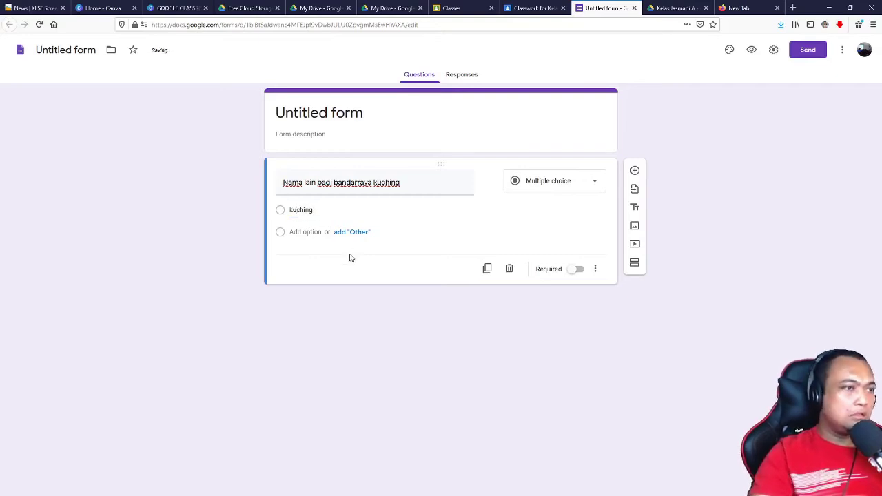
left_click(301, 232)
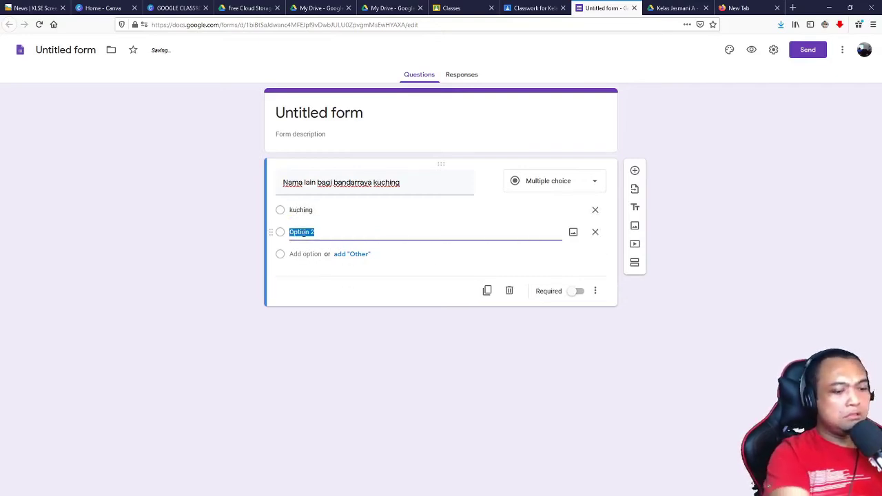
type("m")
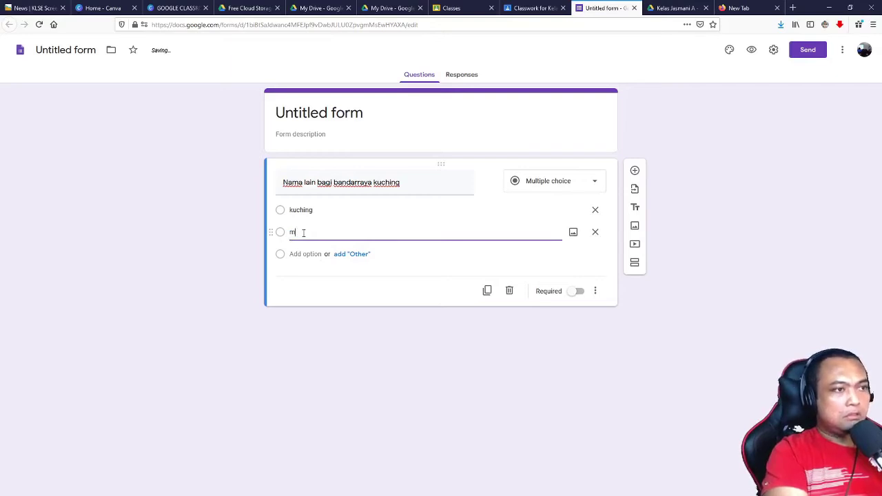
type("iow")
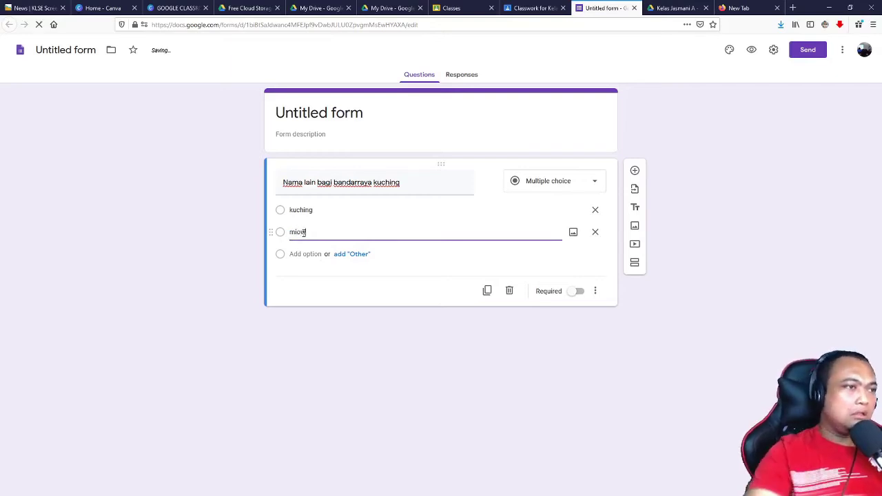
left_click(305, 254)
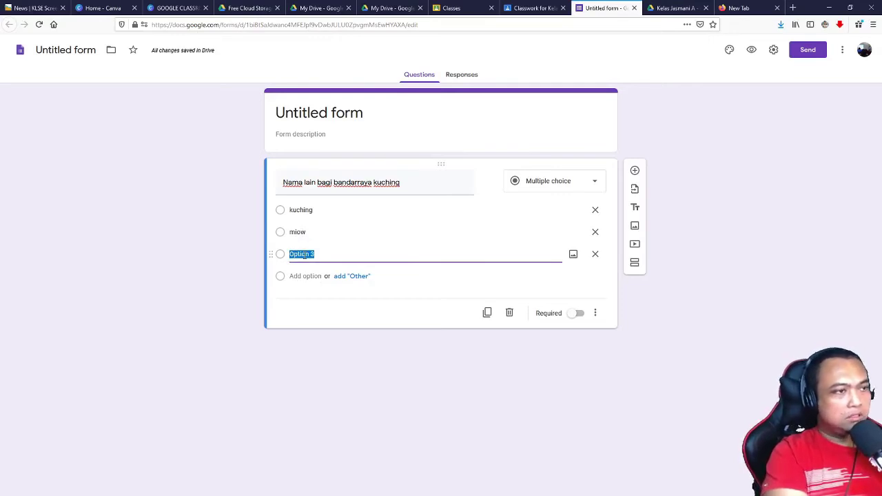
type("cat")
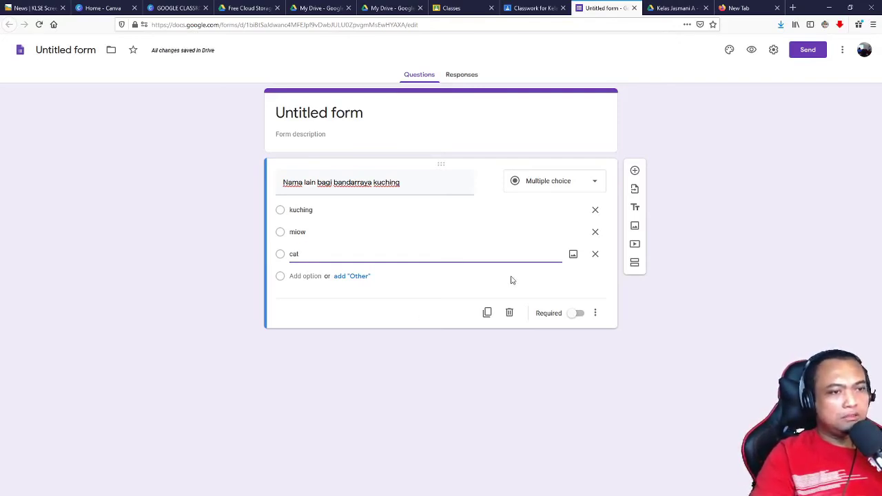
left_click(579, 314)
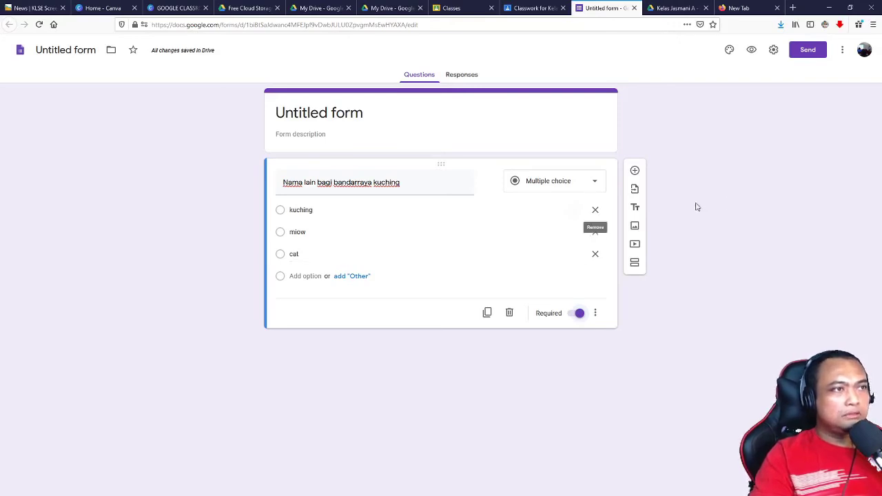
left_click(331, 114)
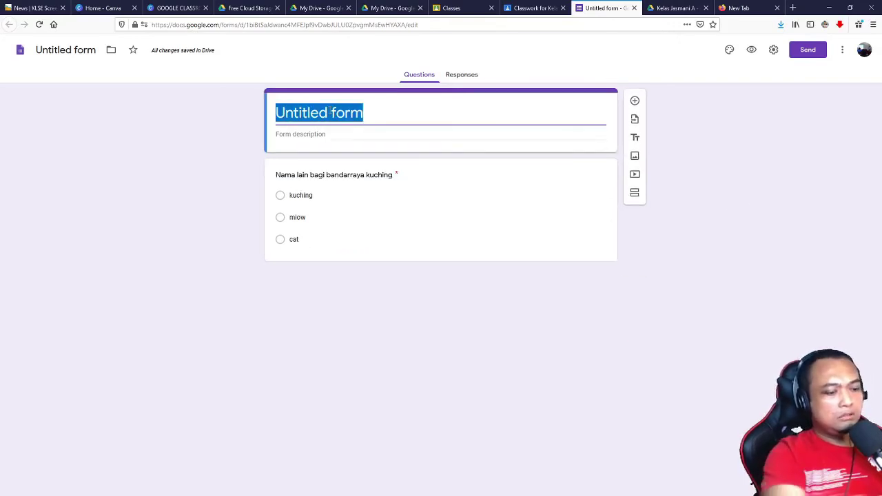
type("Quiz 1")
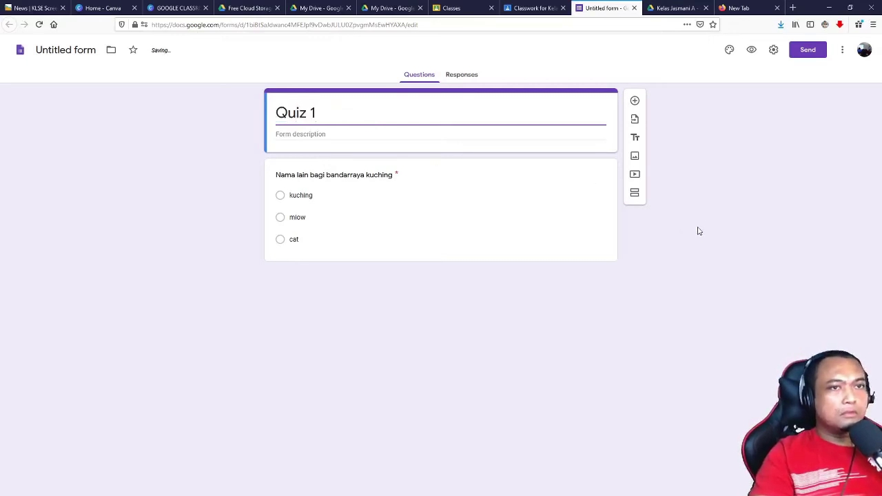
left_click(652, 227)
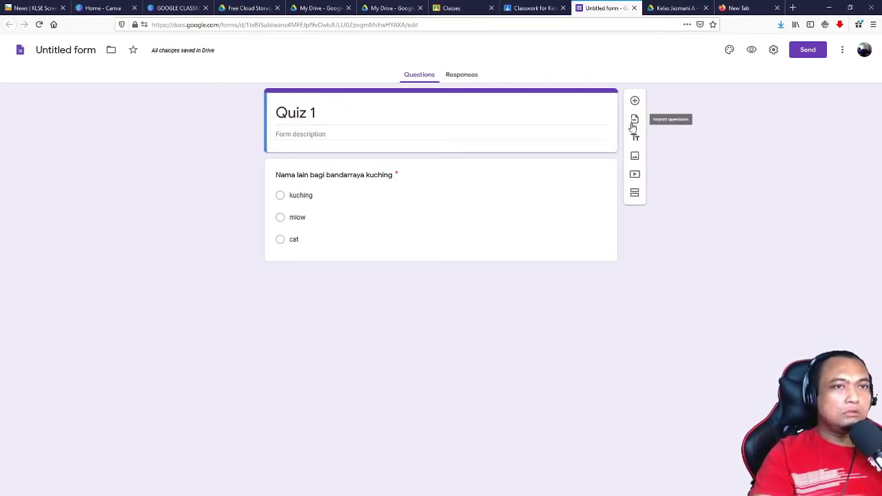
left_click(453, 76)
left_click(418, 77)
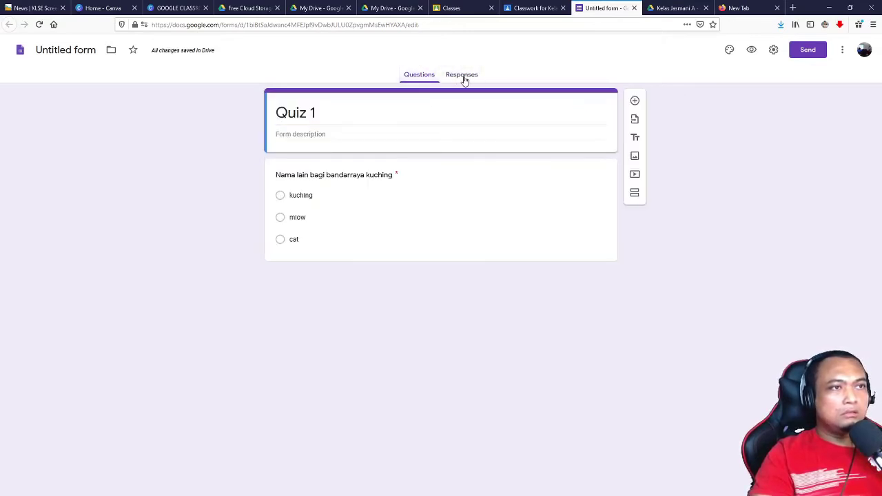
left_click(463, 79)
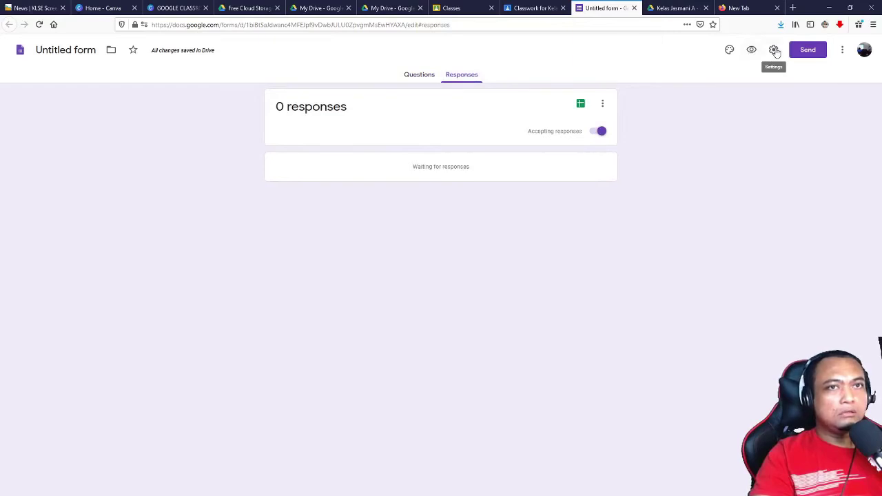
left_click(407, 77)
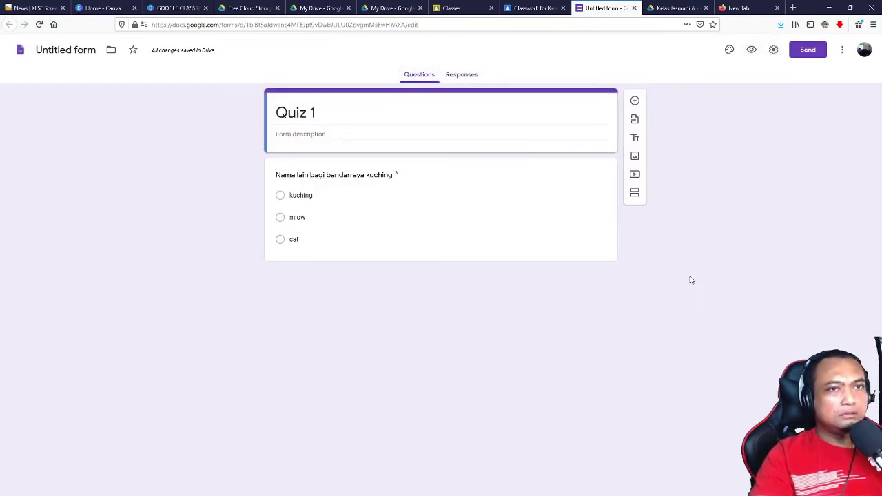
left_click(775, 51)
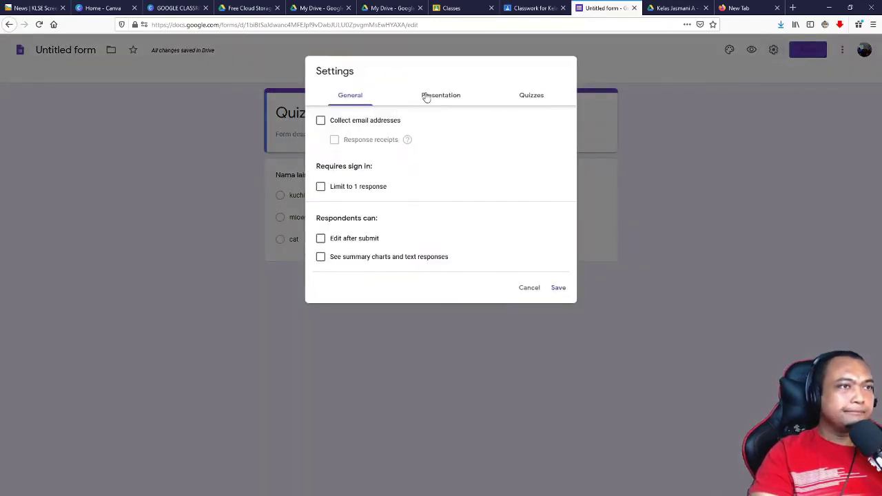
left_click(529, 288)
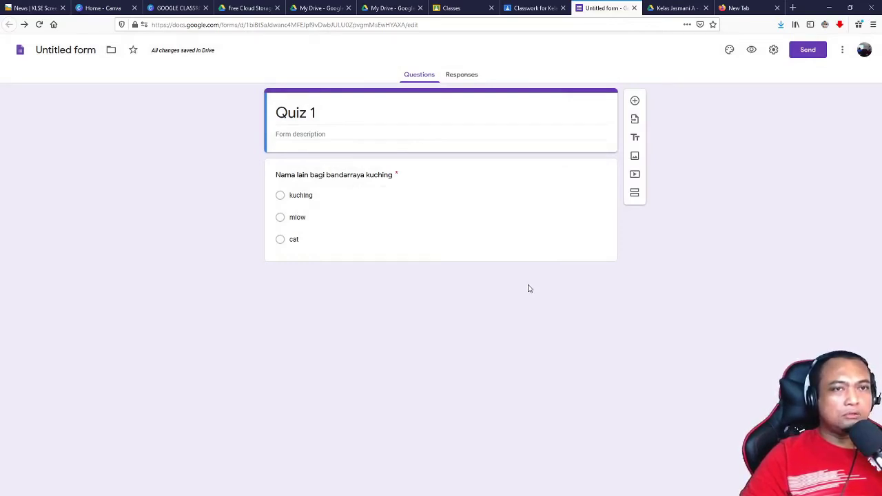
Step: Add two new questions and set both to the Short answer type
left_click(635, 100)
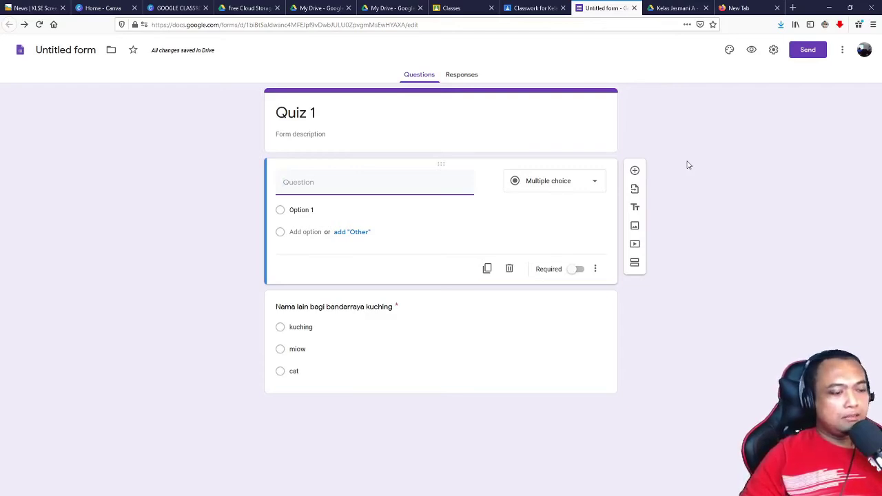
left_click(634, 170)
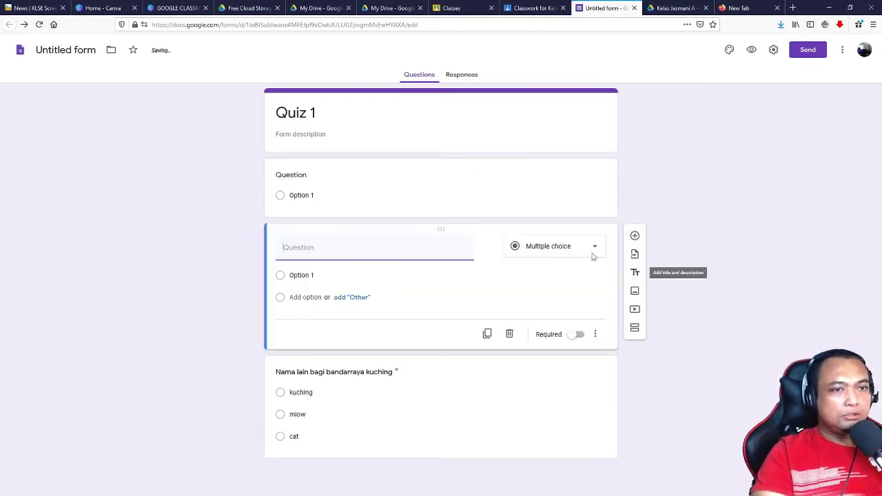
left_click(532, 254)
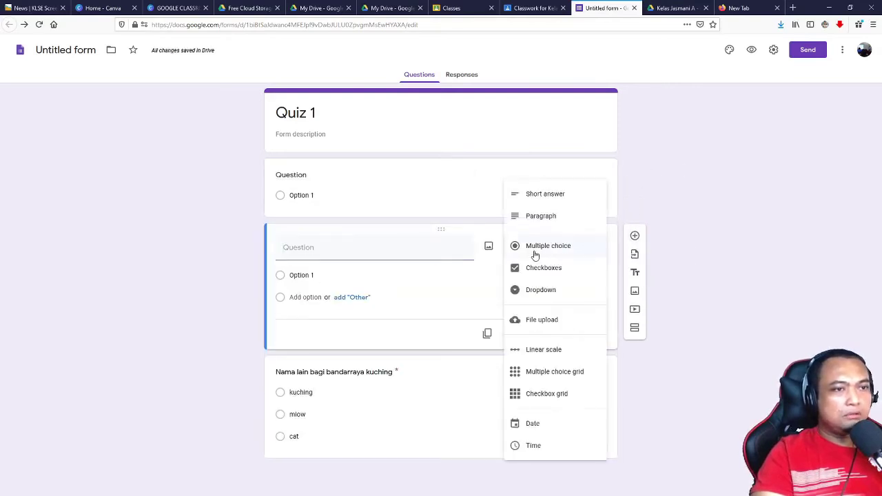
left_click(538, 195)
left_click(342, 178)
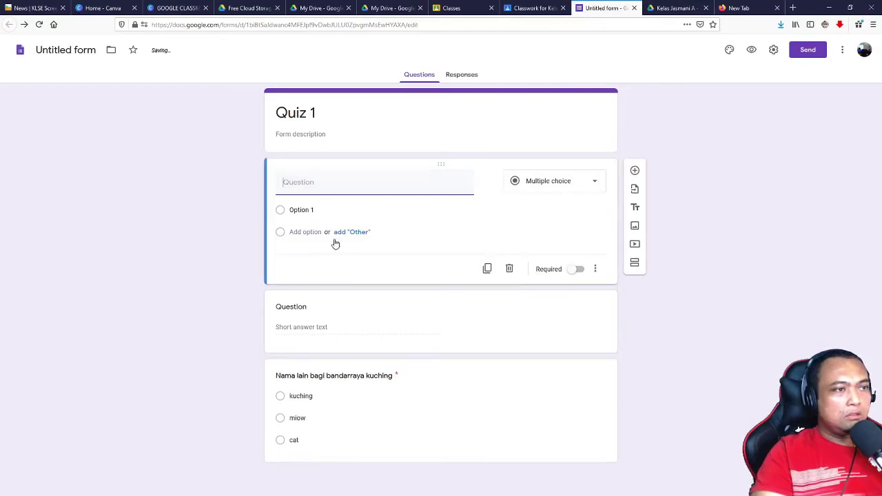
left_click(594, 183)
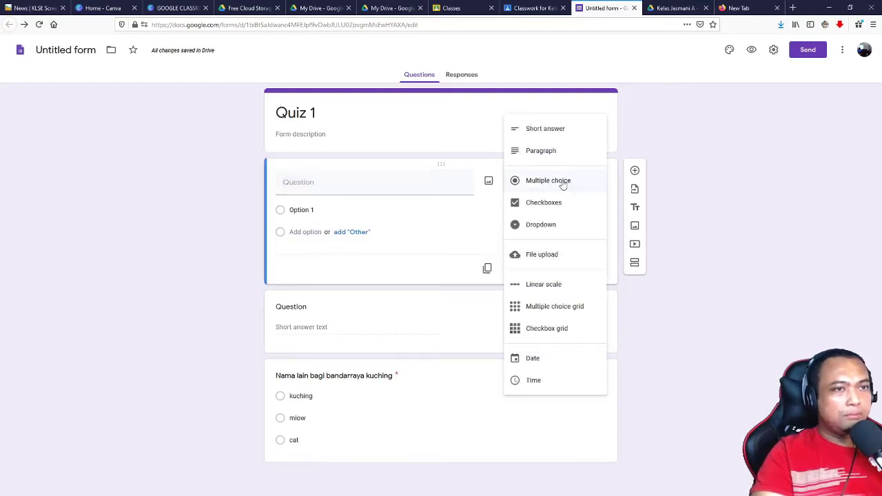
left_click(547, 135)
left_click(318, 185)
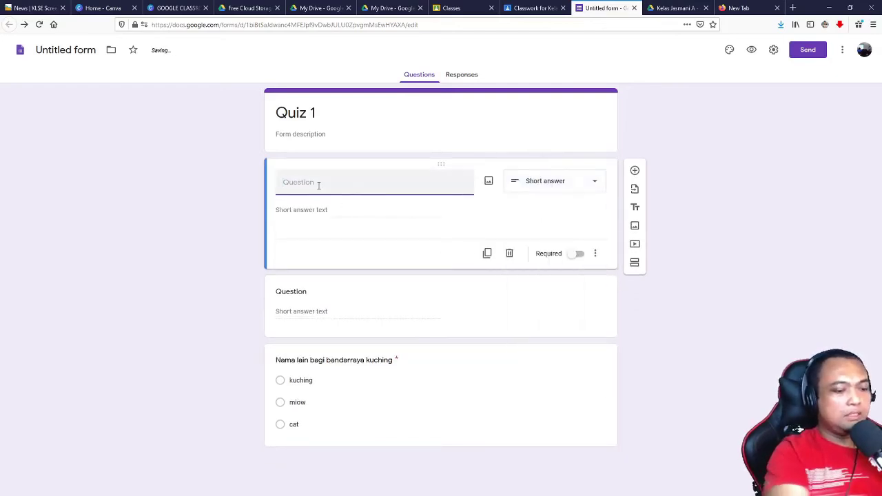
Step: Title them 'Nama Pelajar' and 'Registration Number' and remove the response validation
type("Nama Pelajar")
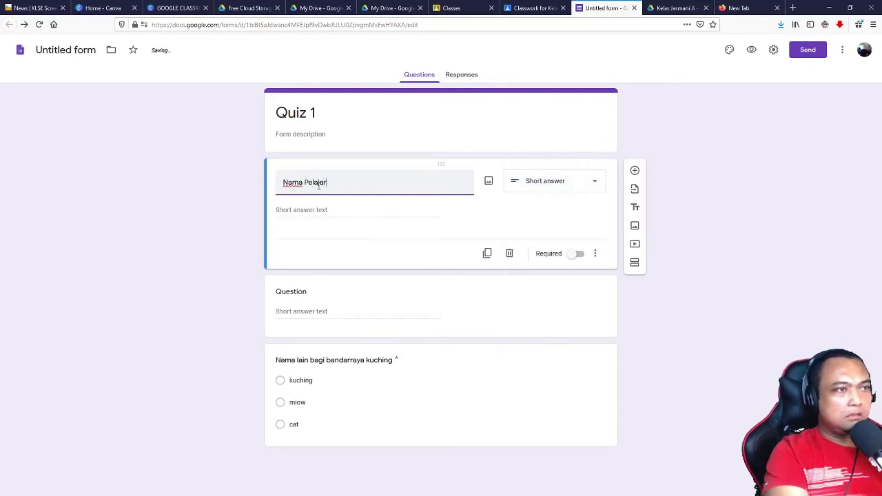
left_click(315, 296)
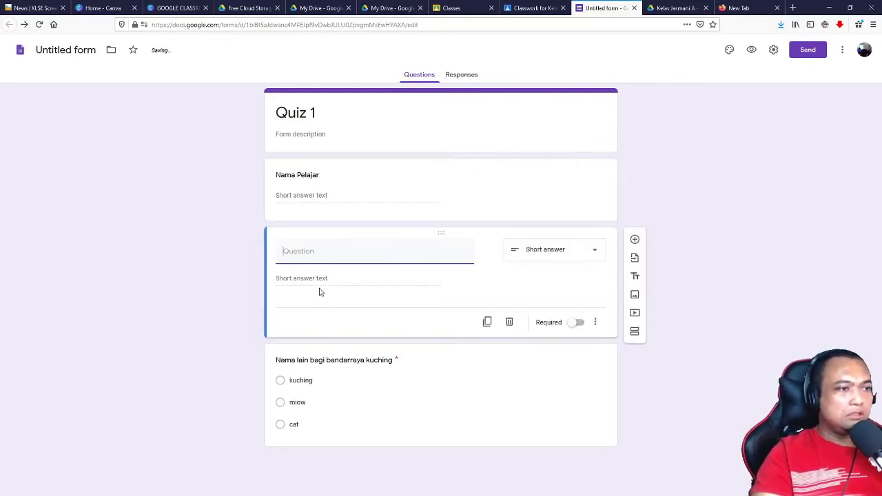
type("Re")
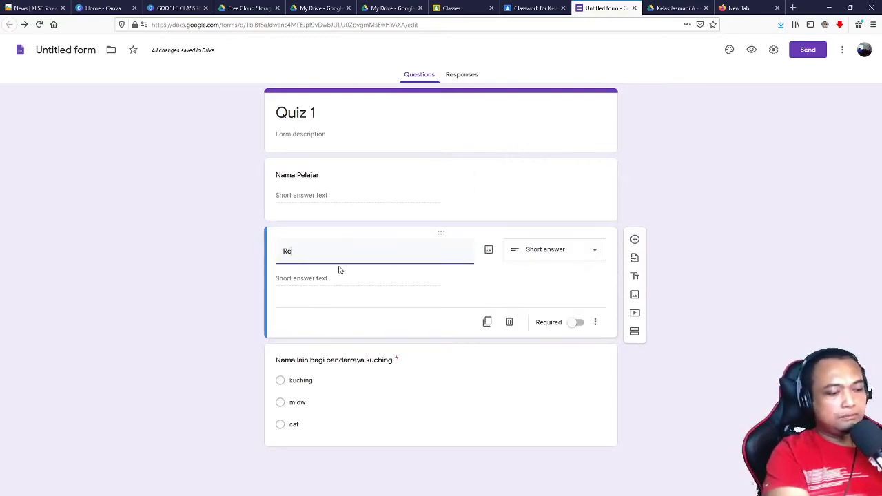
type("gistration")
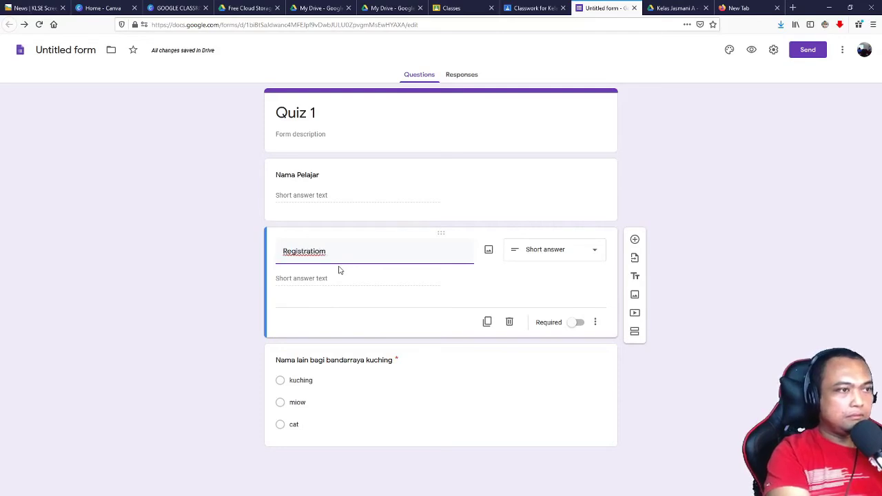
key("BackSpace")
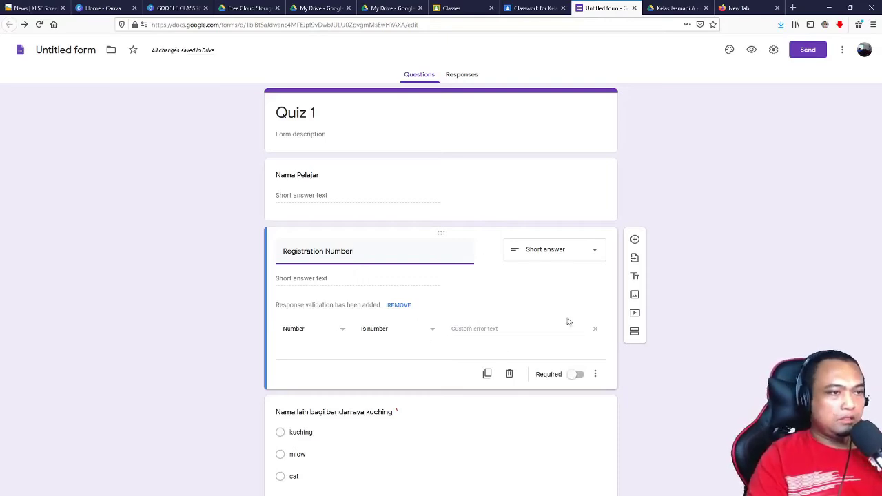
left_click(590, 329)
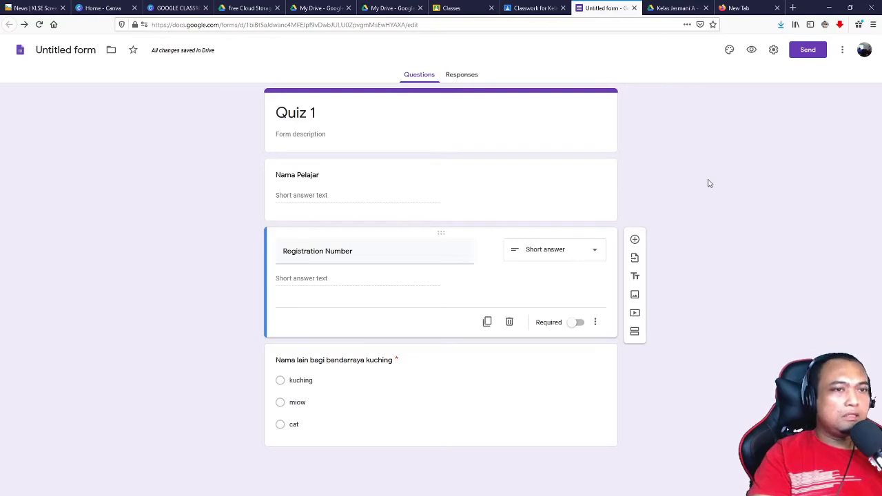
Step: Limit Quiz 1 to 1 response, make it a quiz releasing grades after manual review, and save
left_click(773, 51)
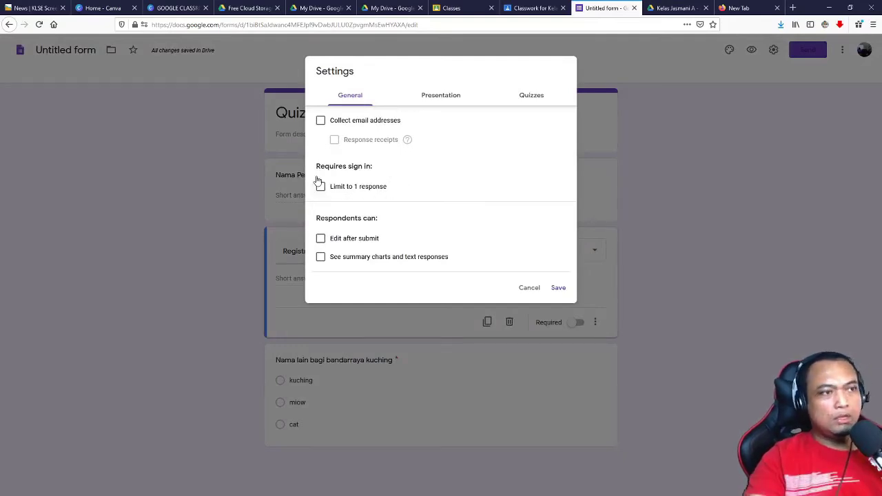
left_click(318, 196)
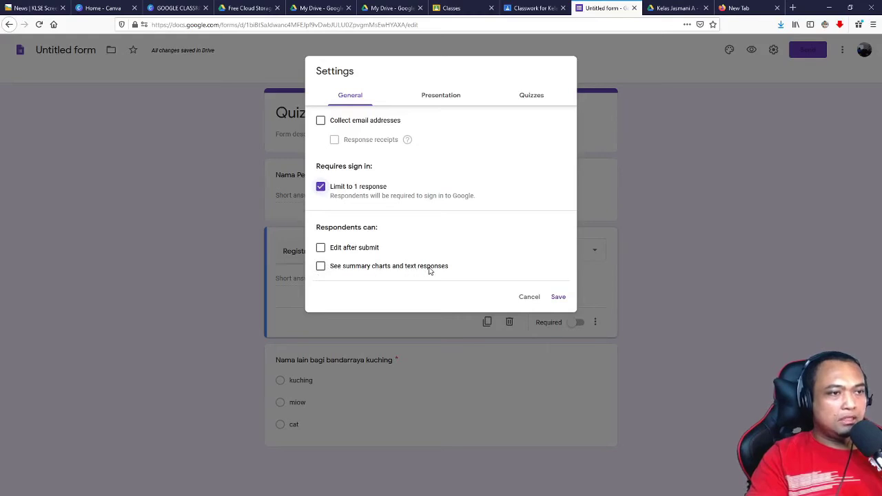
left_click(443, 100)
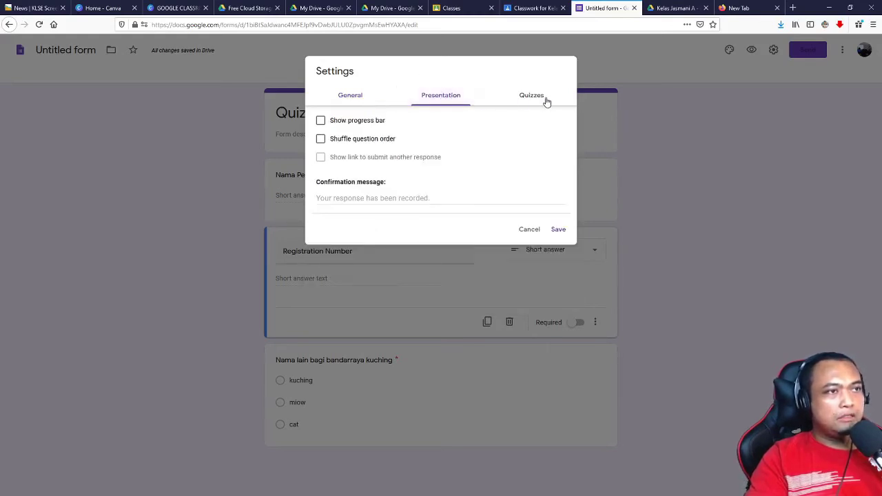
left_click(532, 105)
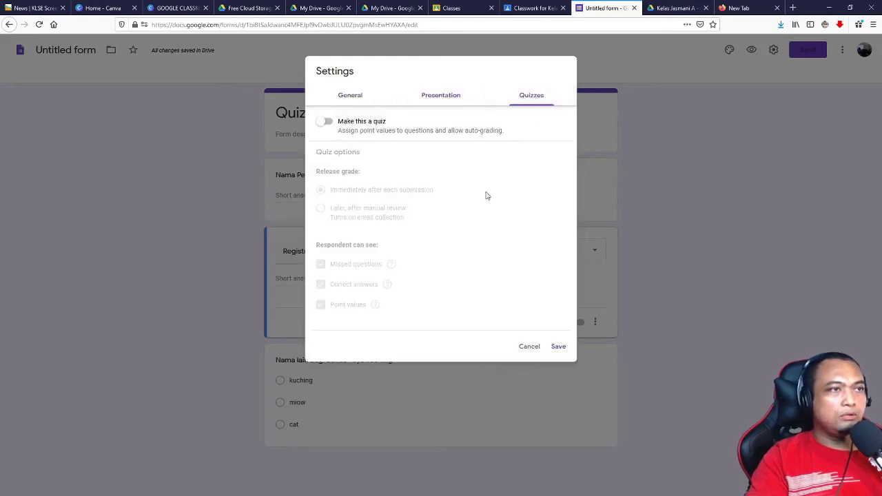
left_click(328, 124)
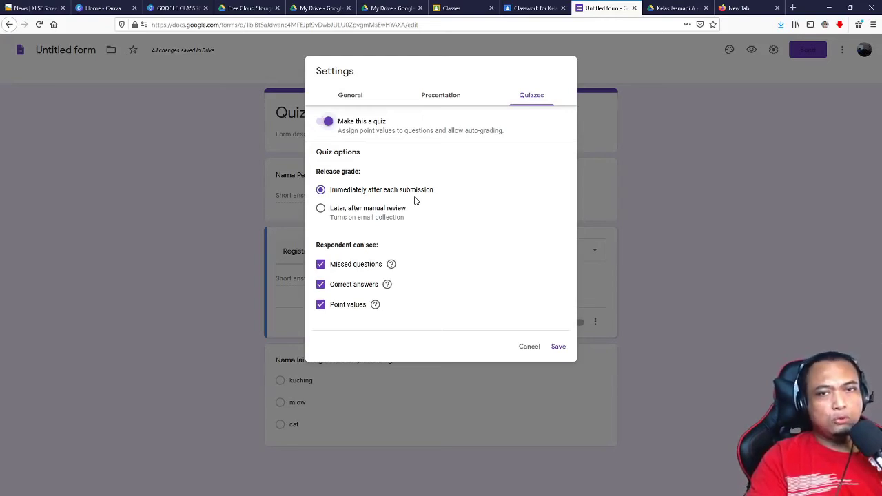
left_click(320, 209)
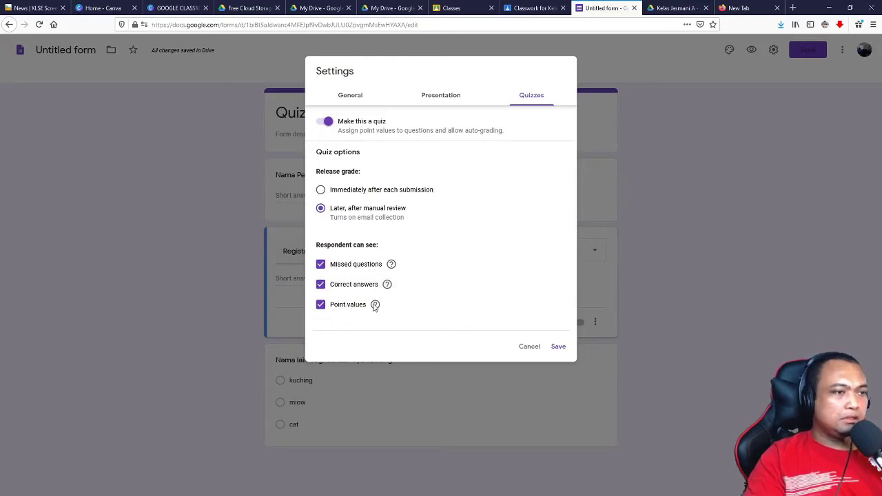
left_click(559, 348)
left_click(529, 236)
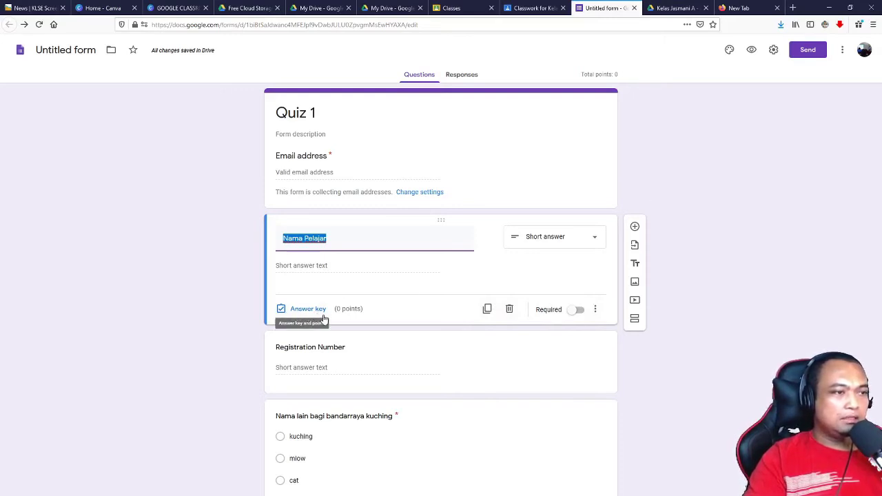
Step: In the kuching question's answer key, mark kuching correct and set its points to 1
left_click(282, 315)
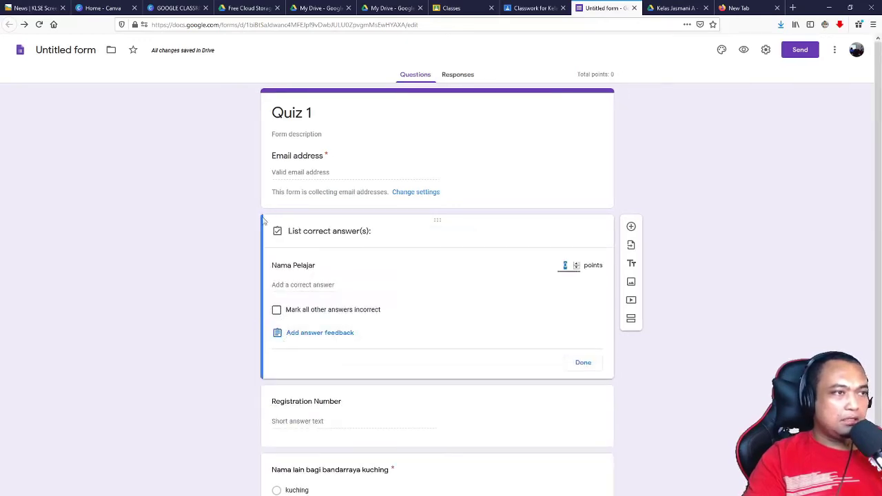
left_click(270, 195)
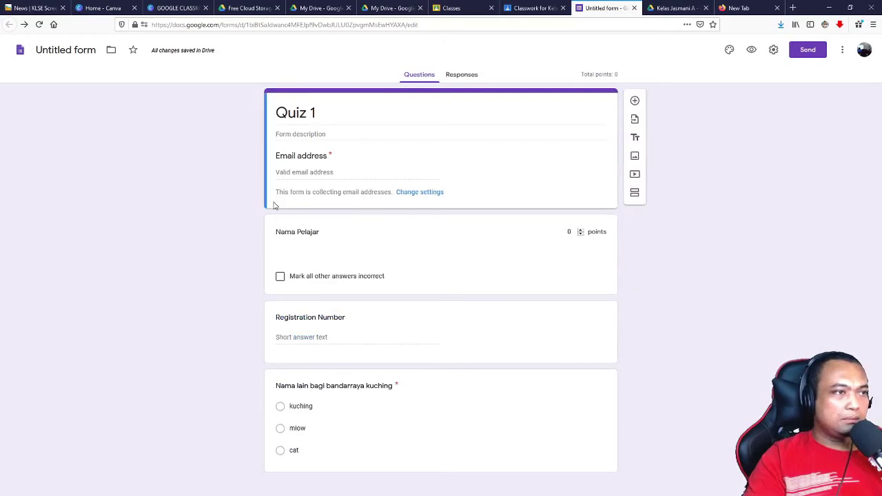
left_click(326, 450)
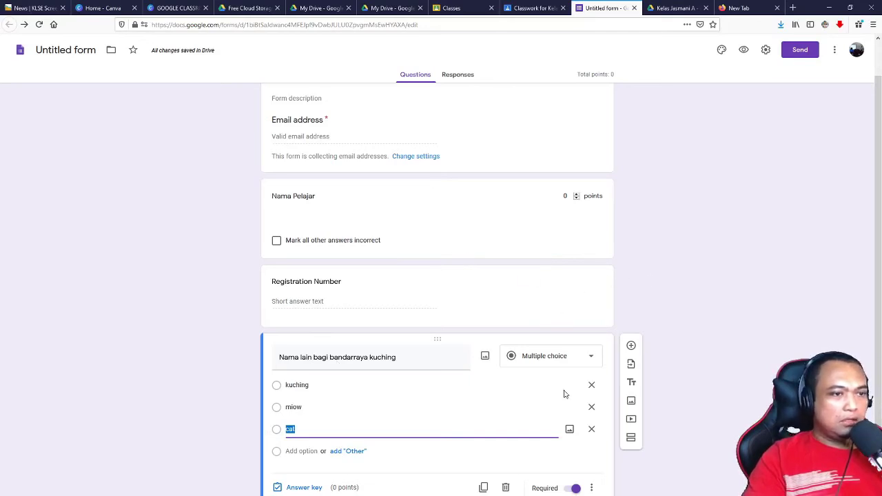
left_click(321, 490)
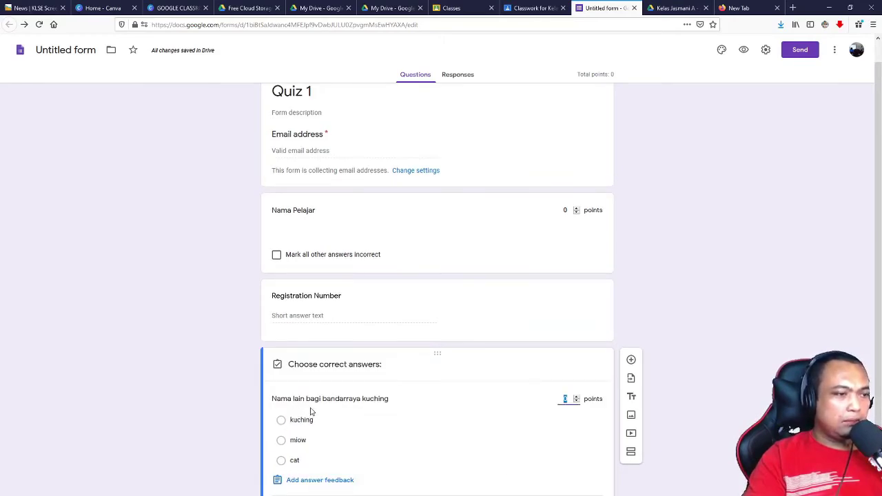
left_click(281, 420)
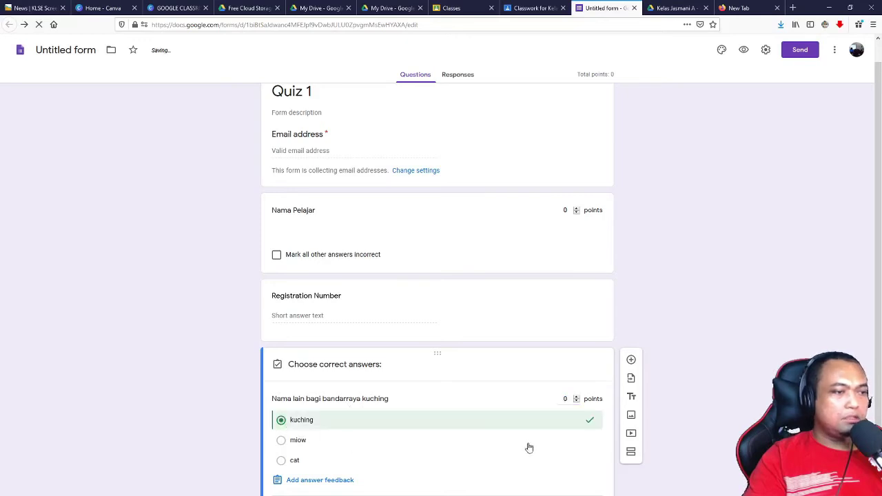
left_click(566, 399)
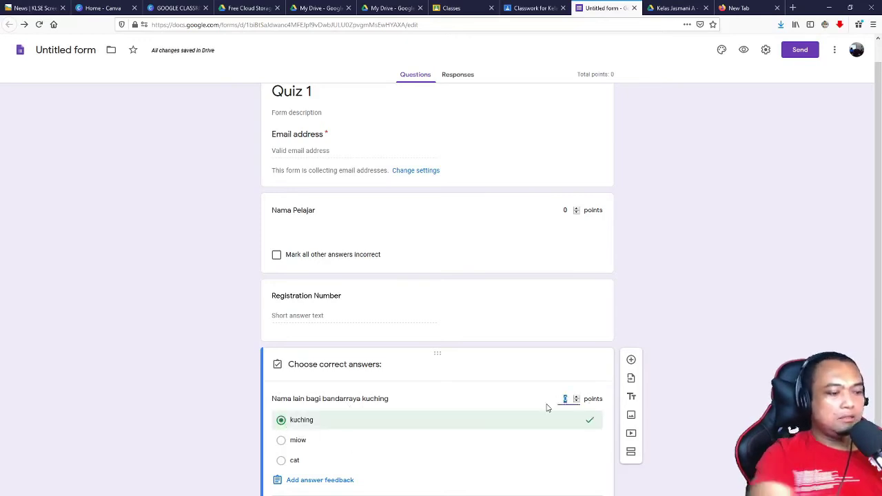
type("1")
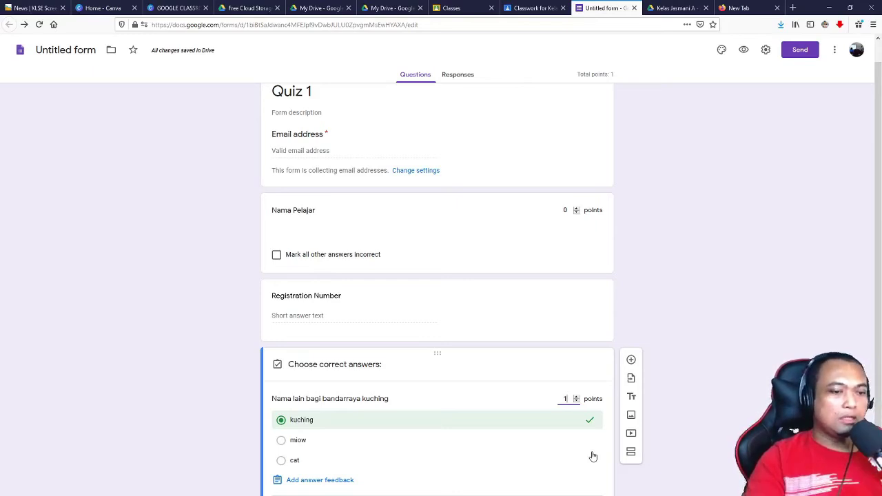
Step: Duplicate the kuching question and change 'kuching' in the copy's title to 'Miri'
key("Return")
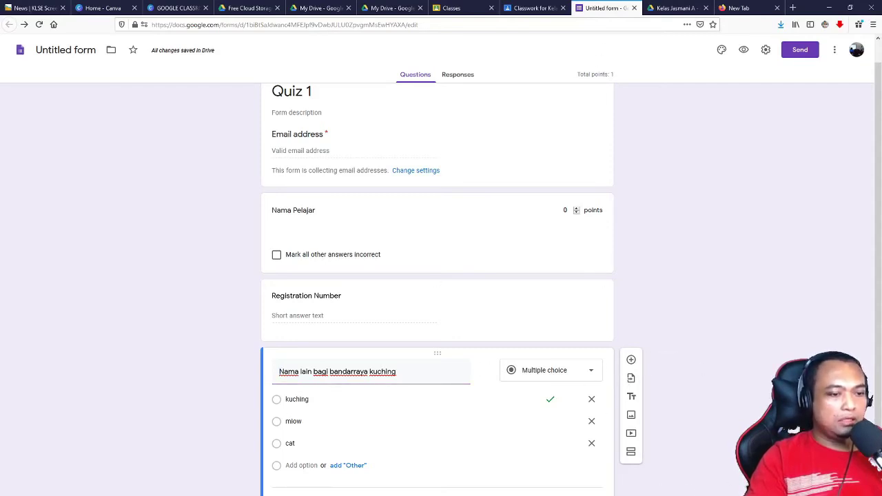
left_click(482, 492)
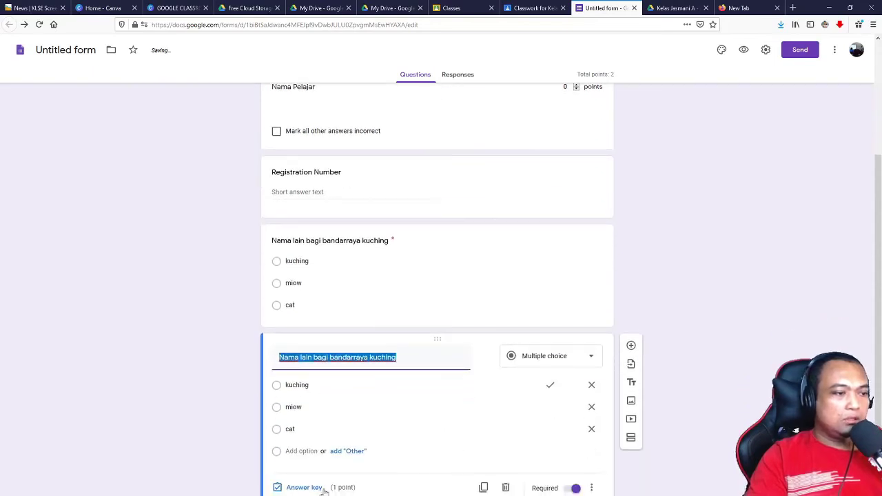
left_click(406, 353)
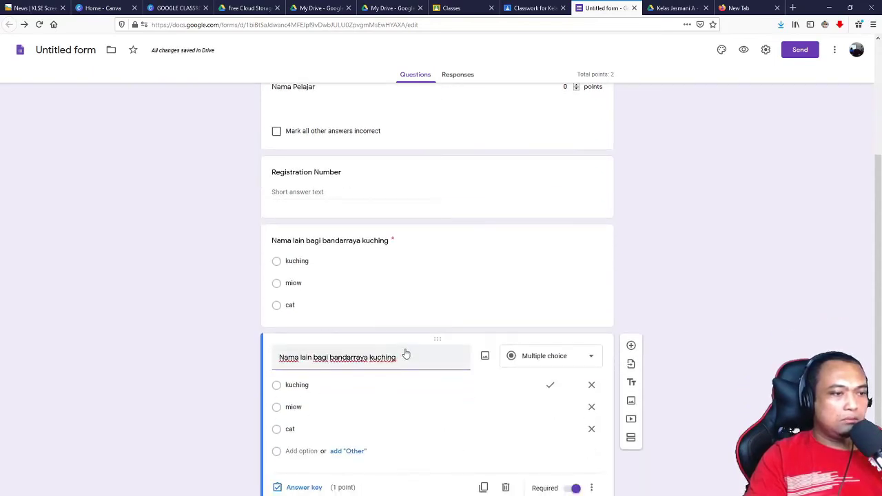
triple_click(406, 353)
left_click(392, 364)
double_click(392, 364)
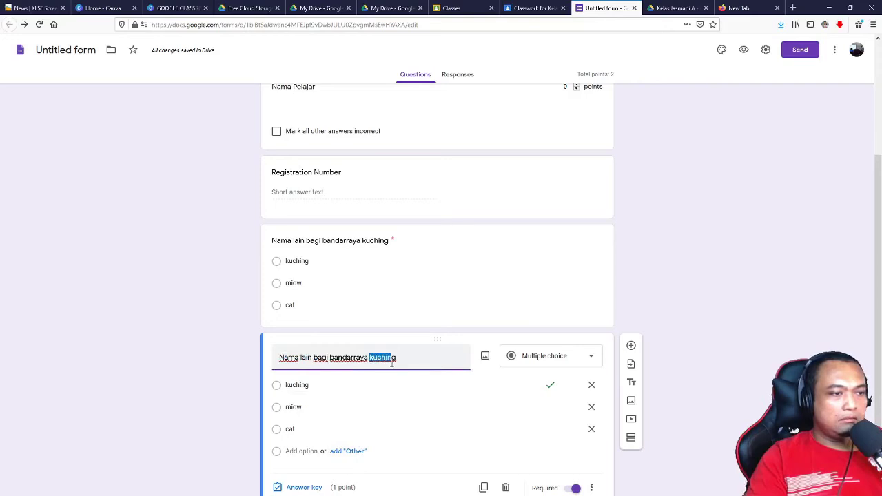
left_click_drag(392, 364, 399, 365)
type("Miri")
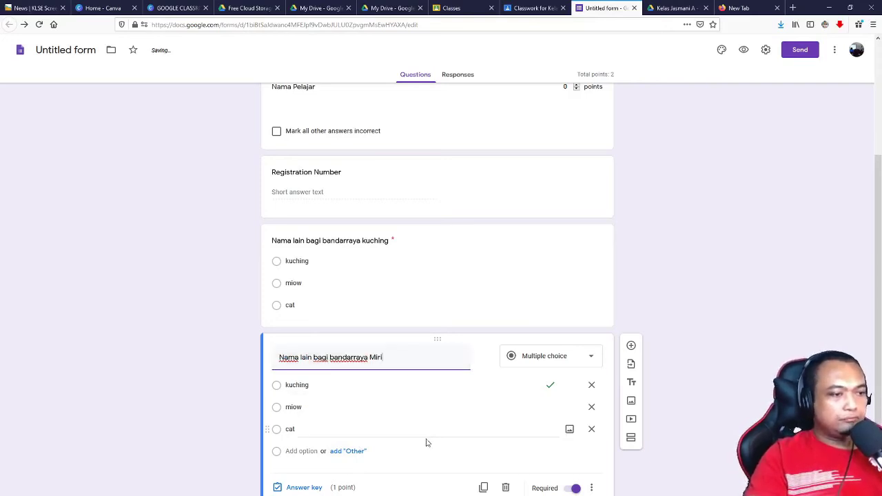
Step: In the Miri question's answer key, mark cat correct and unmark kuching
left_click(303, 488)
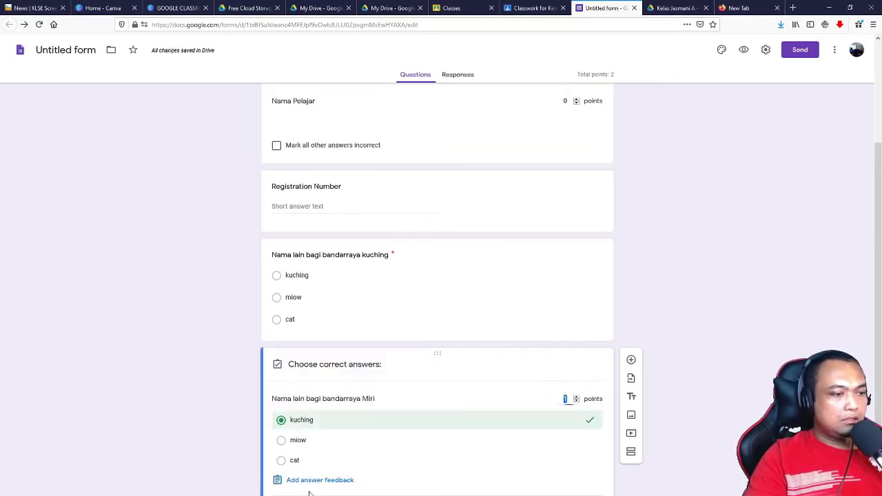
left_click(281, 469)
left_click(282, 462)
left_click(591, 421)
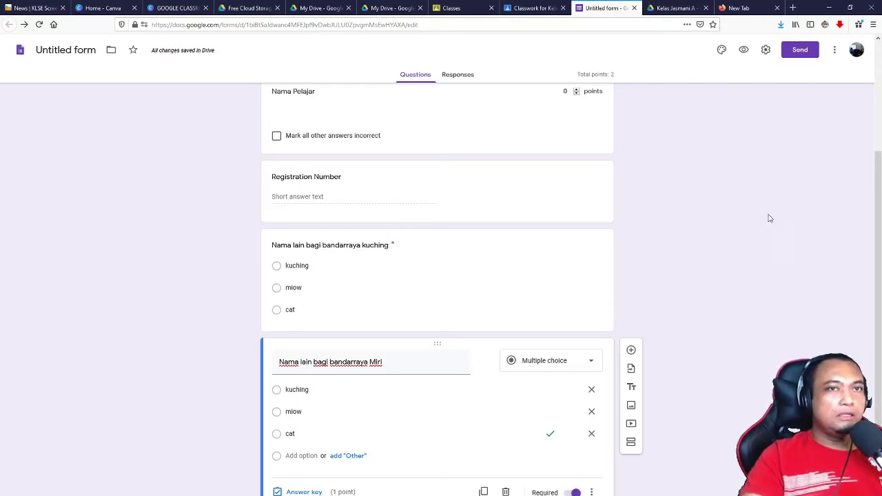
scroll(816, 170, "up", 3)
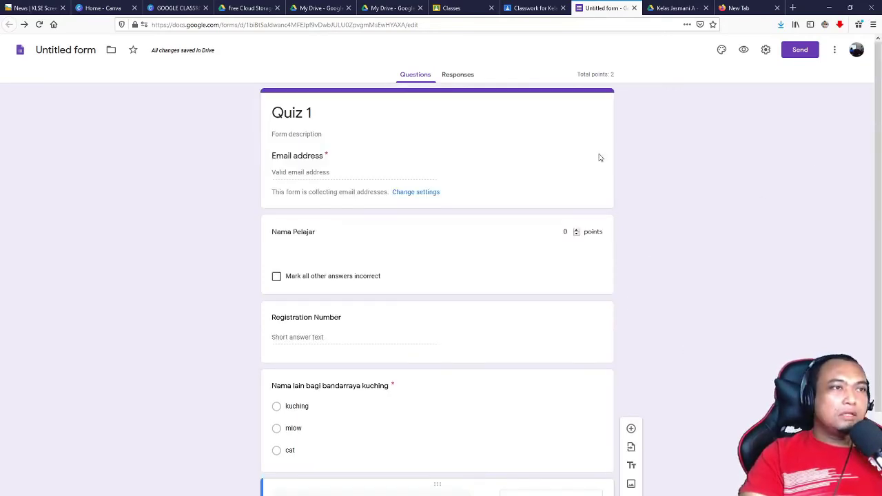
scroll(794, 228, "down", 2)
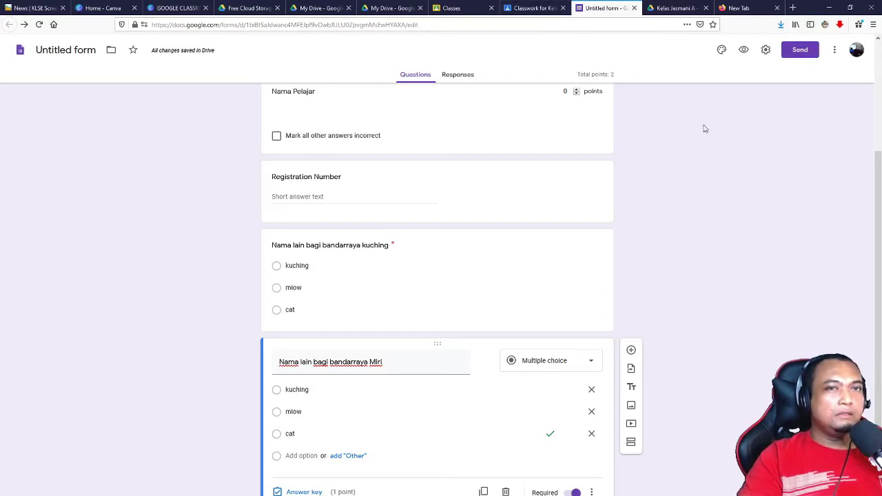
Step: Reload Kelas Jasmani classwork, expand the 'cari benda tersembunyi' draft, and open its Quiz 1 attachment
left_click(531, 7)
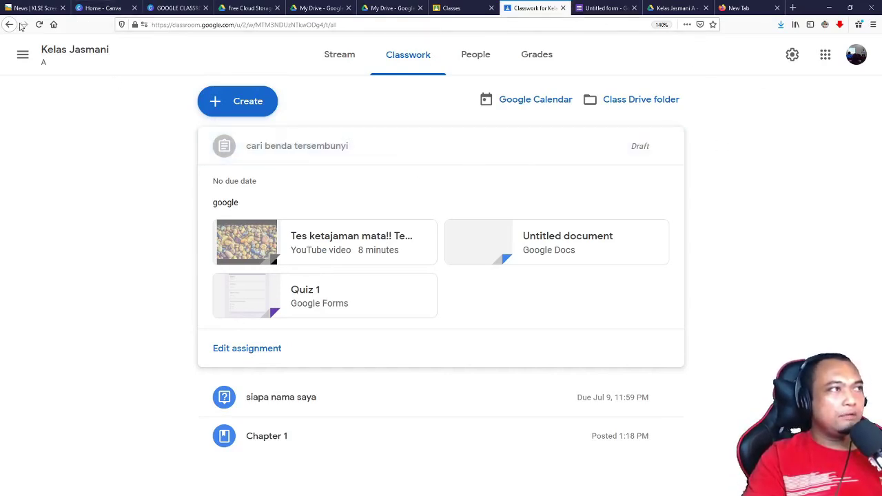
left_click(40, 24)
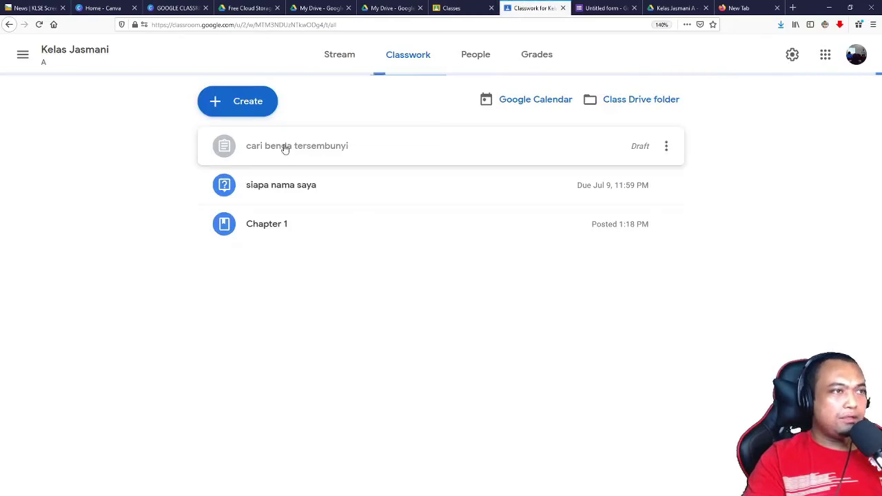
left_click(285, 147)
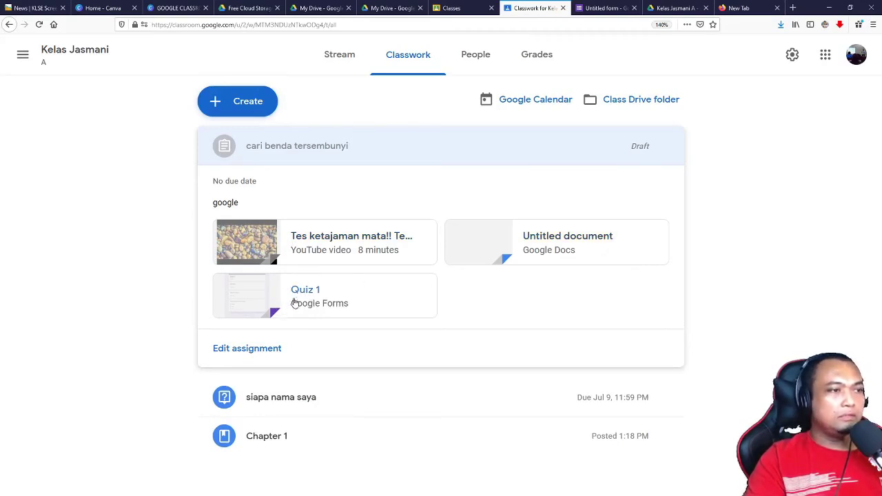
left_click(292, 301)
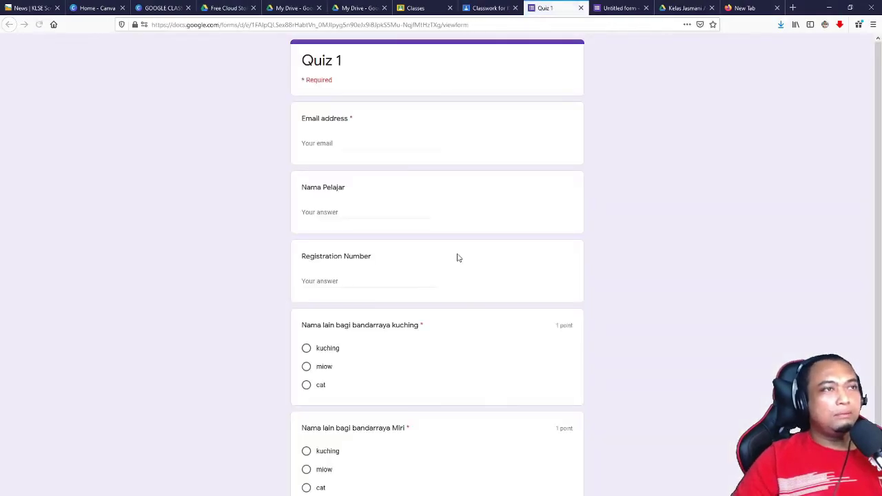
Step: Submit a test response choosing kuching and miow, with the respondent's email address filled in
left_click(319, 143)
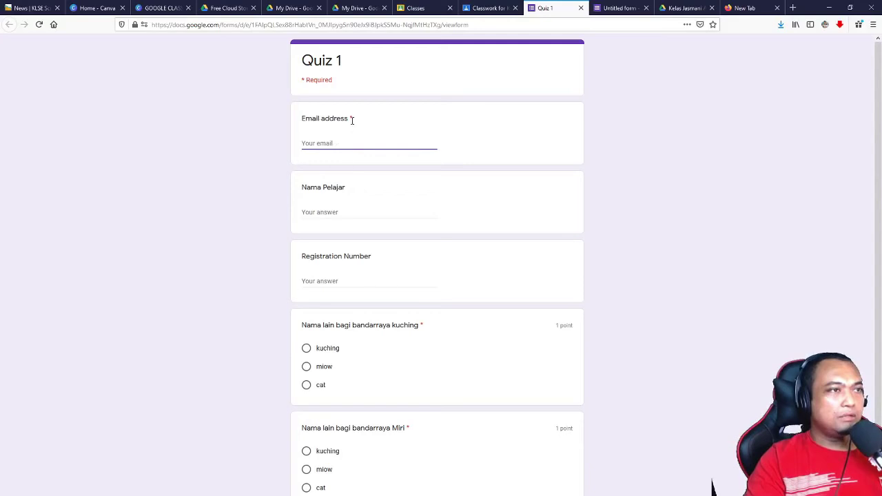
left_click(328, 209)
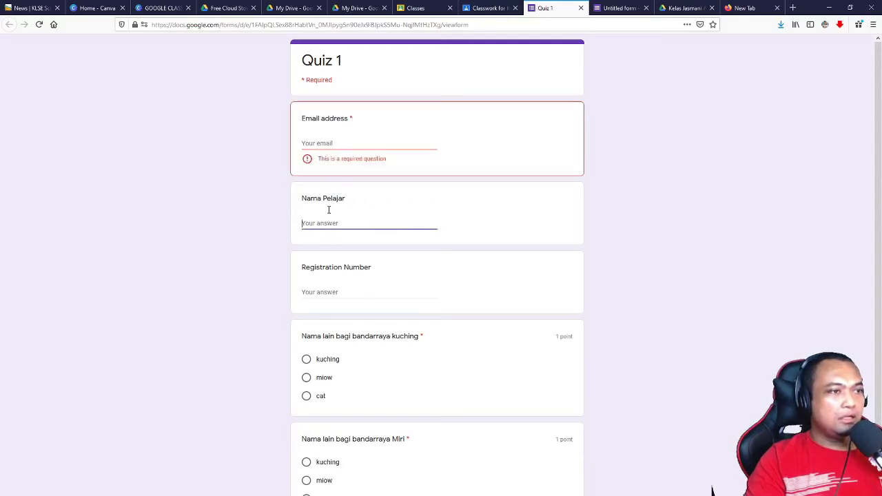
left_click(318, 292)
scroll(310, 296, "down", 2)
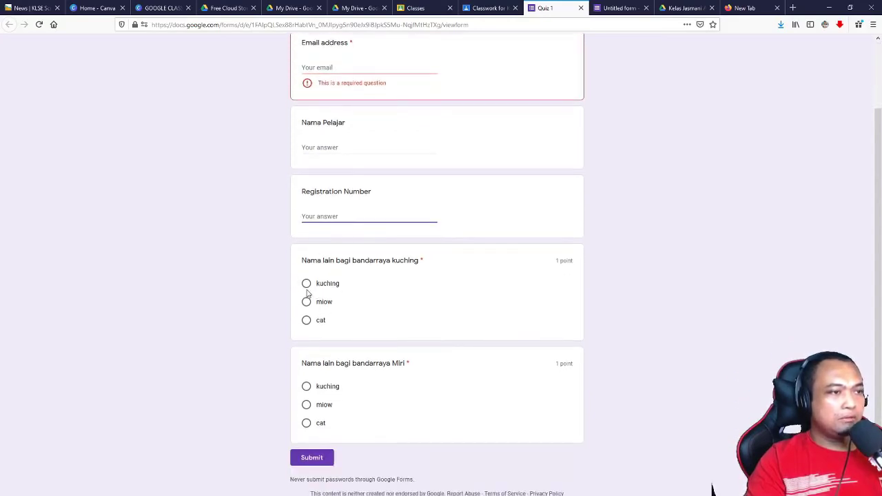
left_click(306, 283)
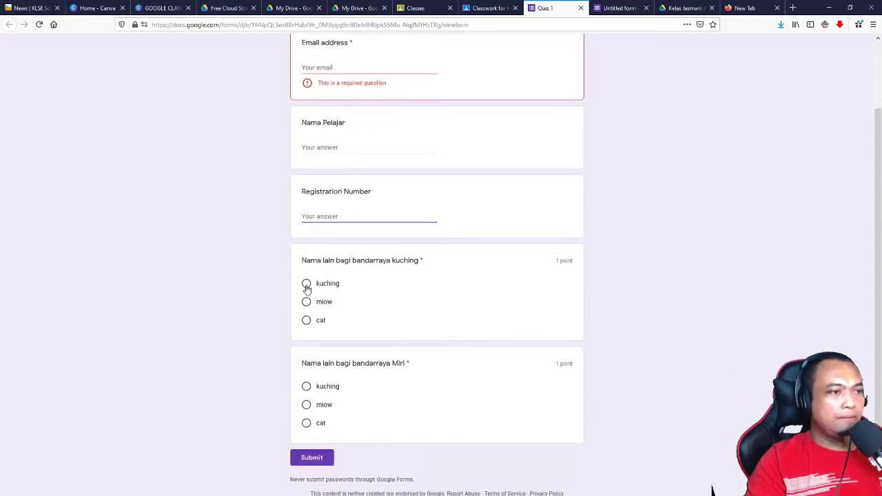
left_click(307, 405)
left_click(310, 458)
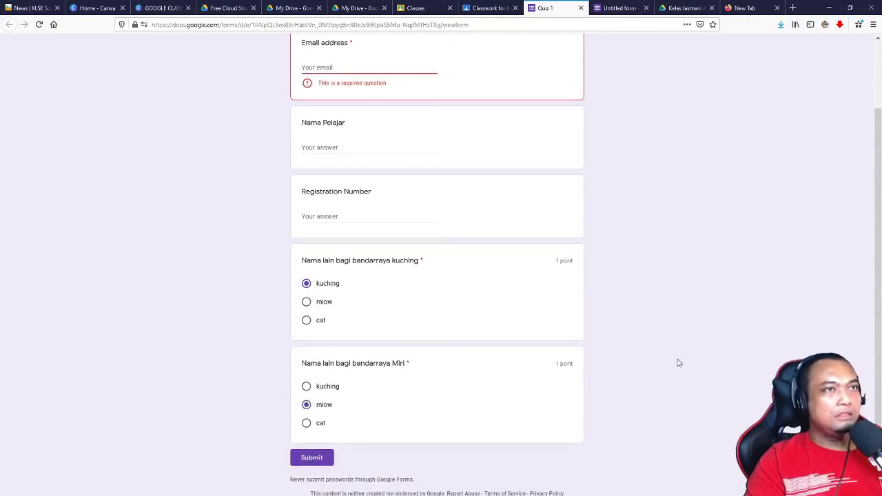
left_click(356, 72)
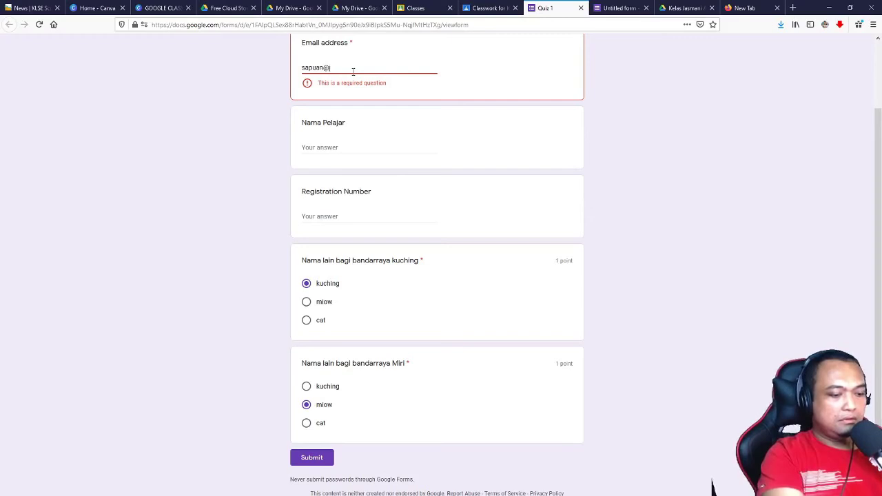
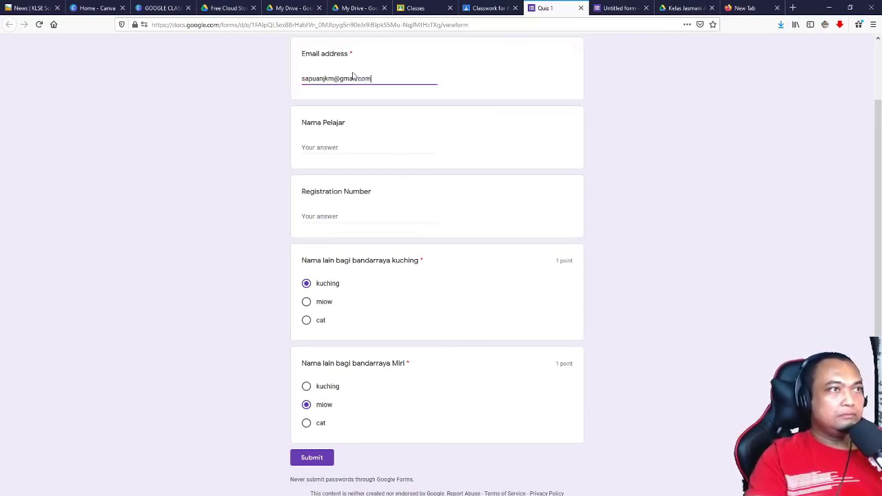
left_click(313, 457)
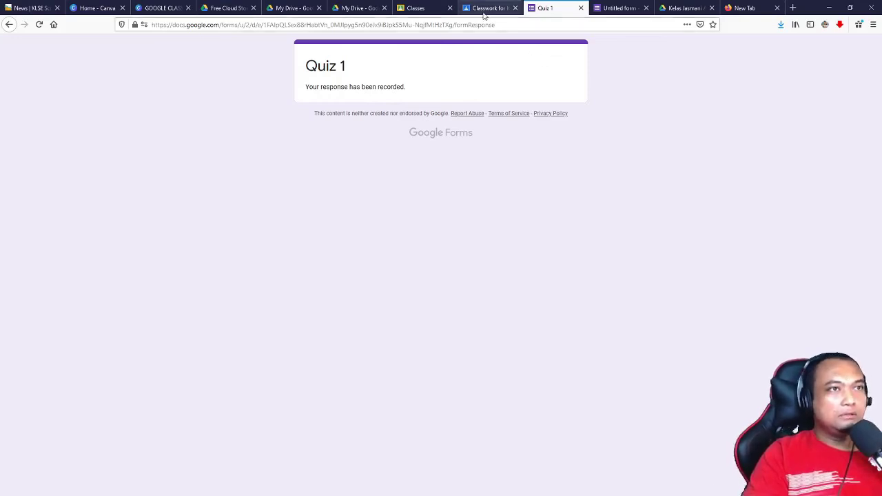
Step: Close the duplicate My Drive tab and open the Untitled form from My Drive > Classroom > Kelas Jasmani A
left_click(341, 9)
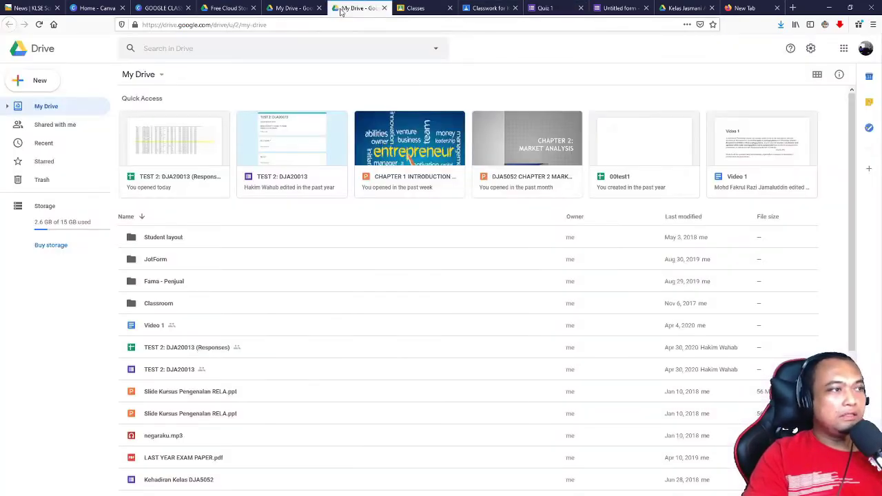
left_click(294, 9)
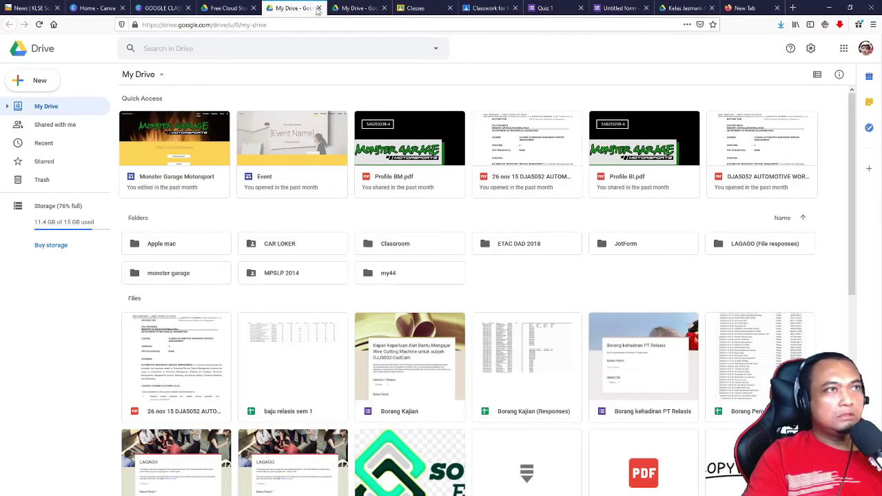
left_click(318, 8)
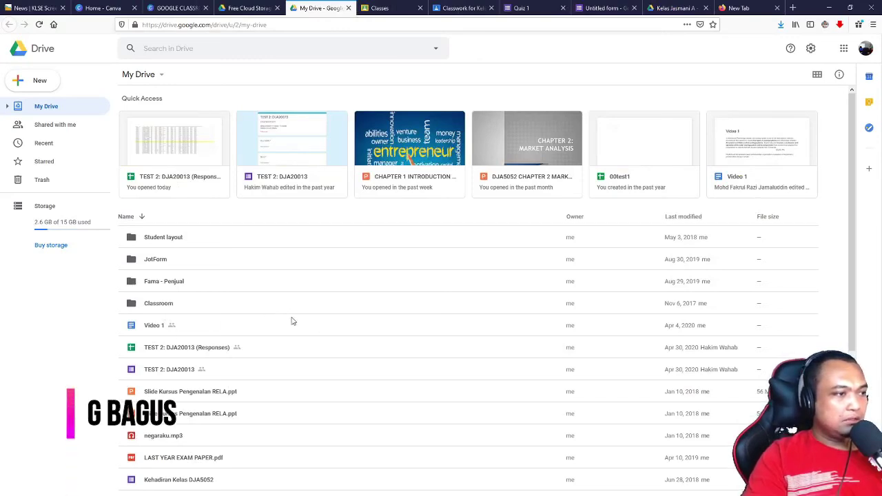
scroll(291, 321, "down", 5)
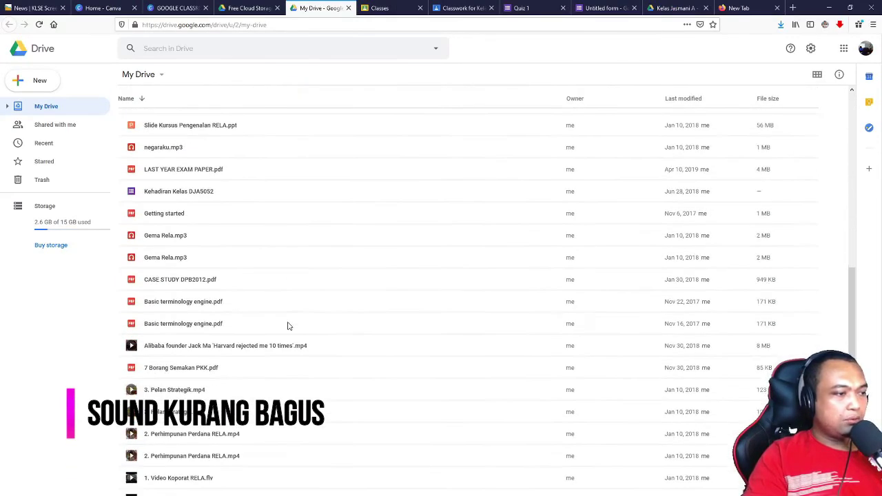
scroll(285, 327, "up", 5)
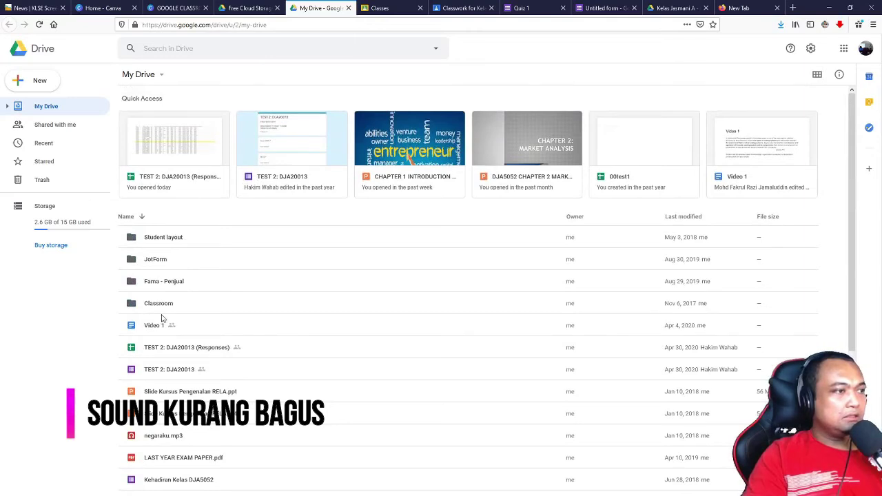
double_click(157, 309)
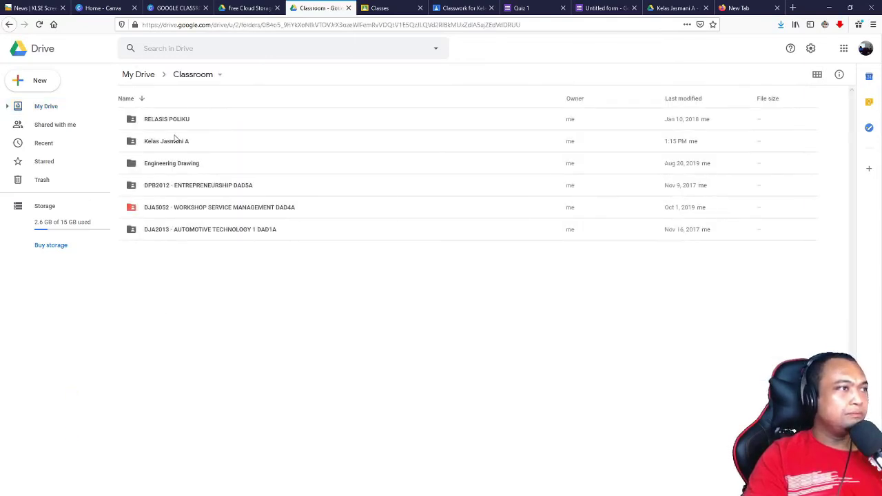
double_click(172, 141)
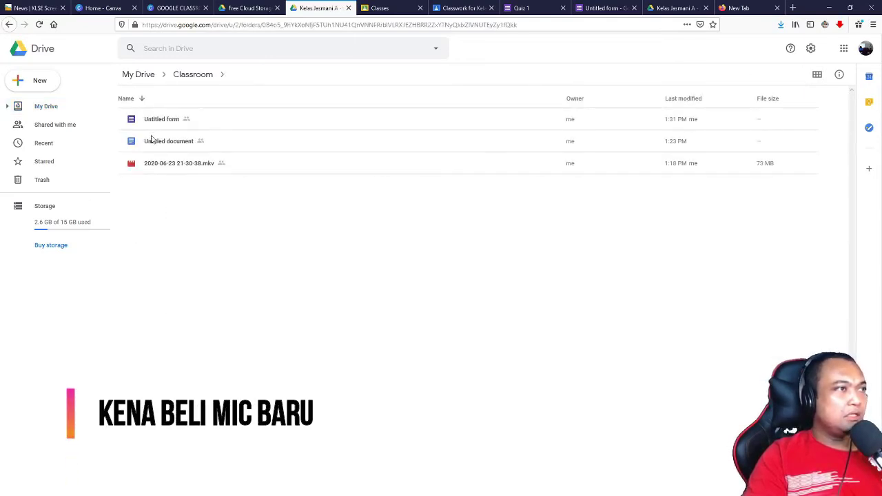
double_click(153, 121)
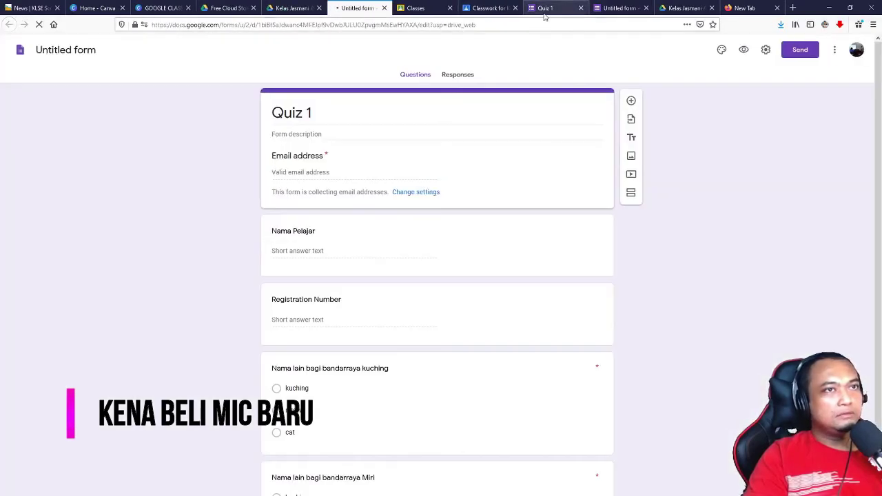
Step: Close the Quiz 1 response confirmation and duplicate form editor tabs
left_click(545, 8)
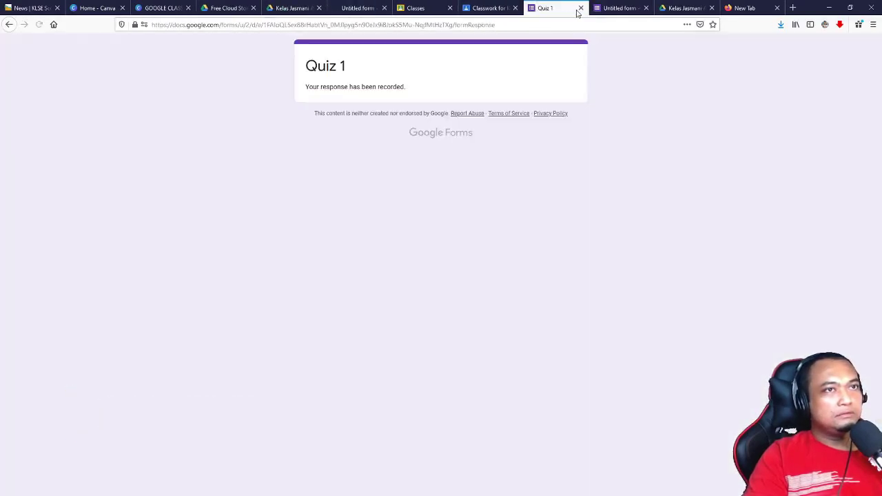
left_click(580, 9)
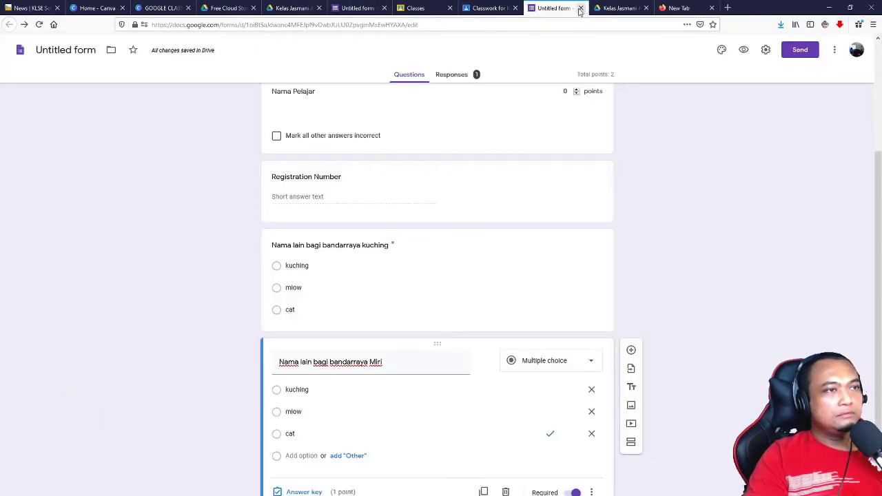
left_click(580, 8)
left_click(425, 8)
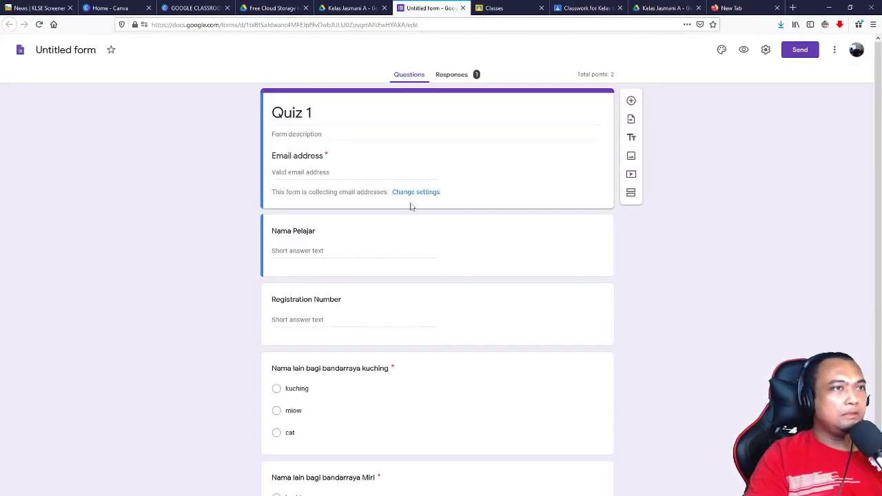
Step: Browse again to My Drive > Classroom > Kelas Jasmani A, then return to the Quiz 1 editor
left_click(351, 10)
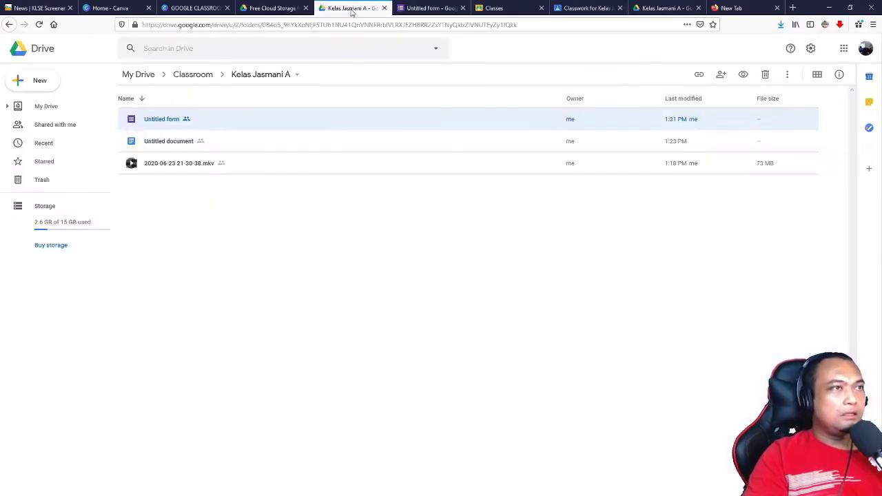
left_click(9, 24)
left_click(9, 26)
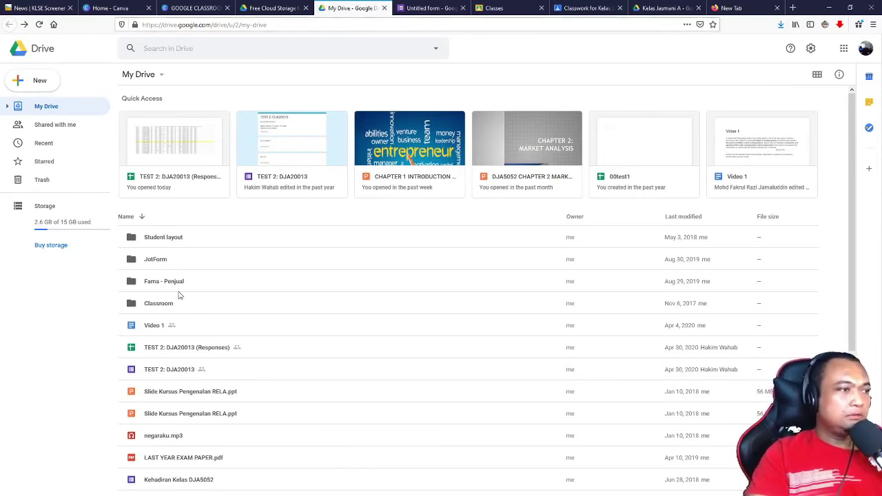
double_click(158, 304)
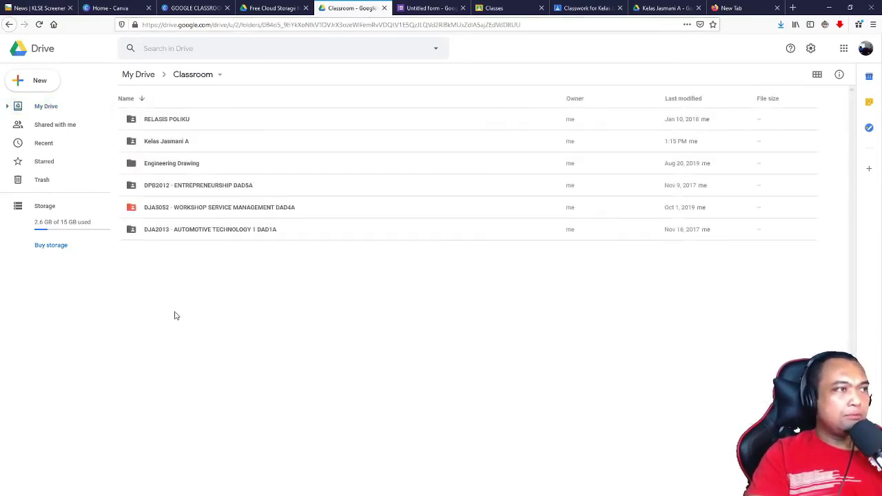
double_click(181, 143)
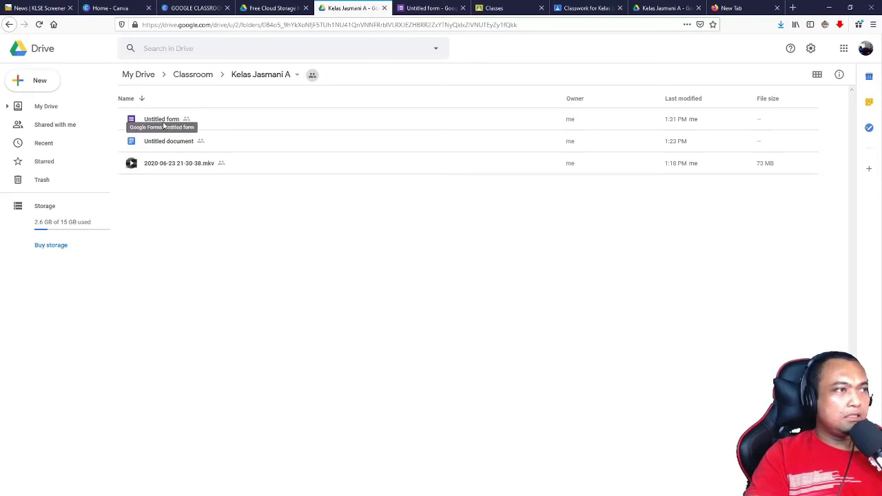
left_click(420, 13)
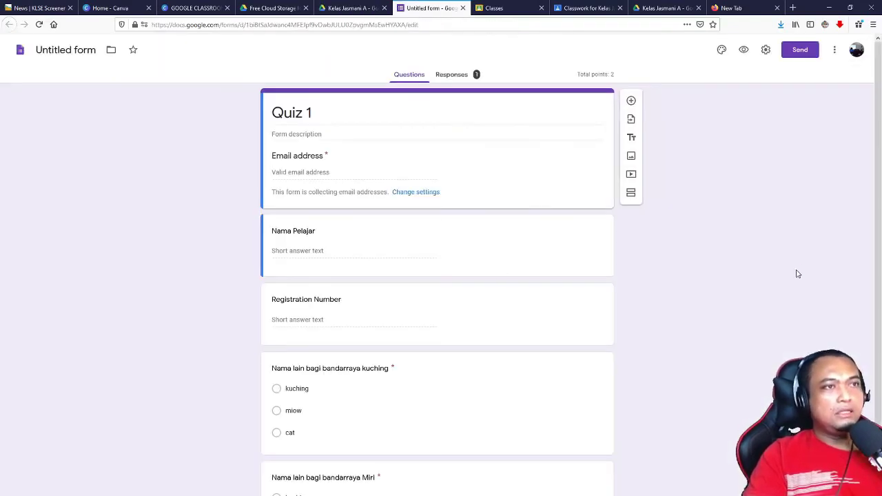
Step: Link Quiz 1's responses to a new spreadsheet, 'Untitled form (Responses)', and open it
left_click(446, 77)
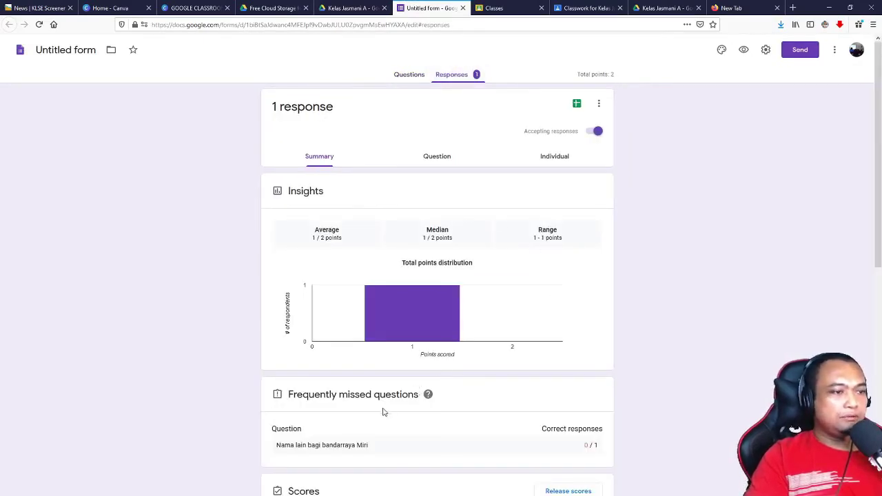
scroll(384, 412, "down", 3)
scroll(381, 413, "up", 3)
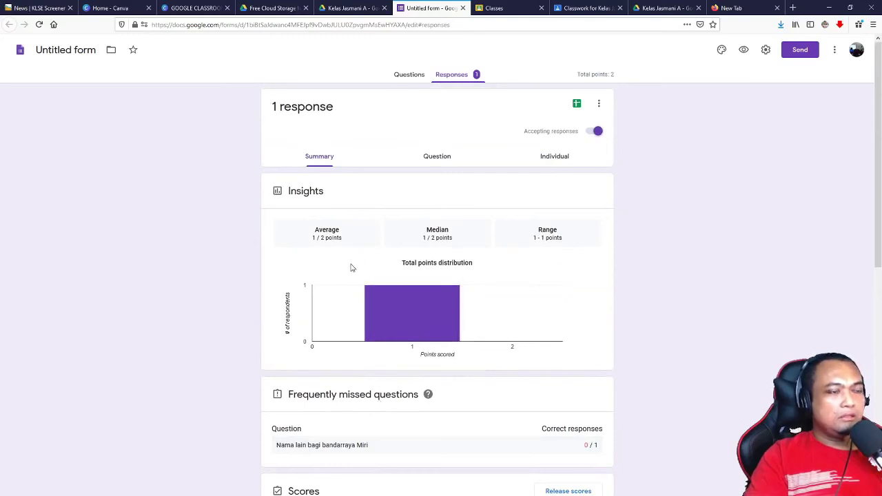
mouse_move(426, 304)
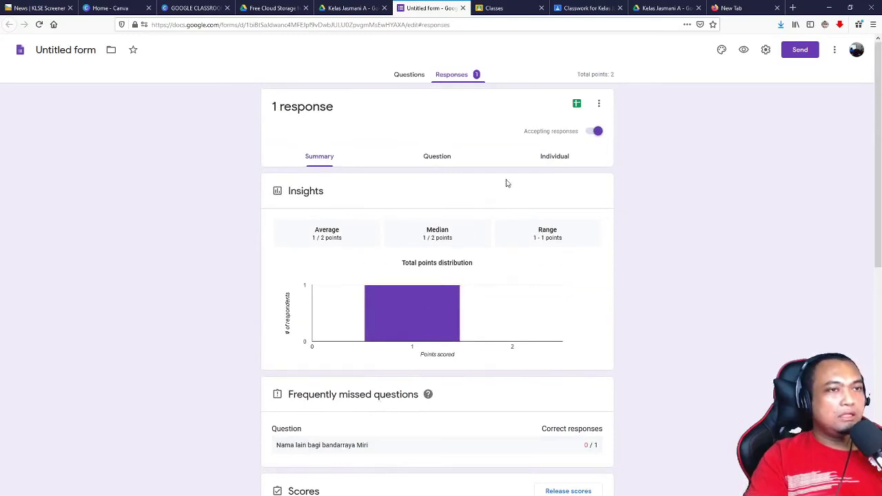
left_click(575, 110)
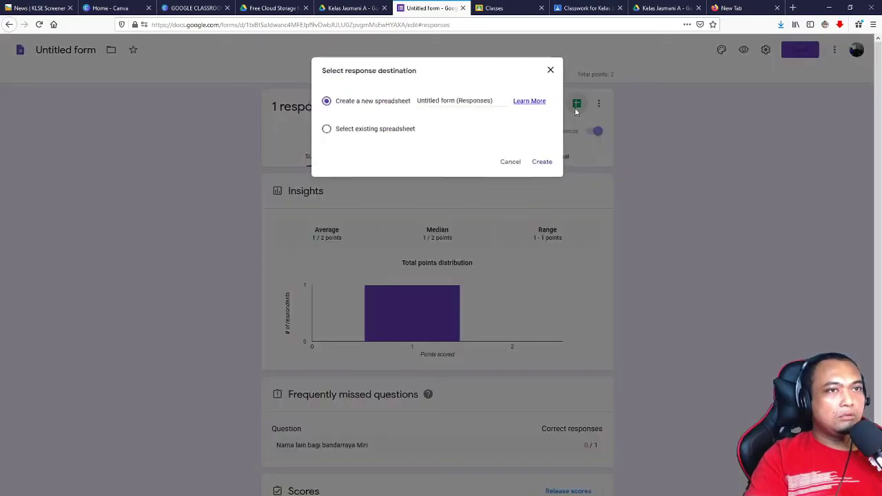
left_click(539, 165)
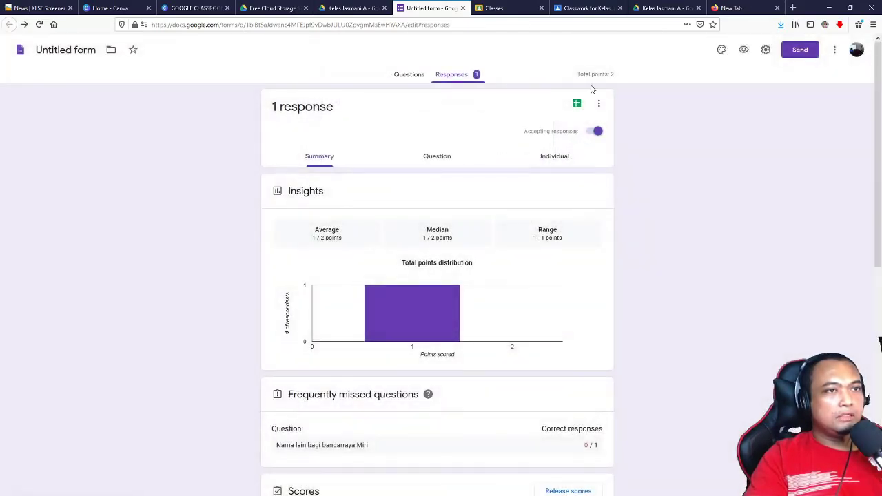
left_click(578, 105)
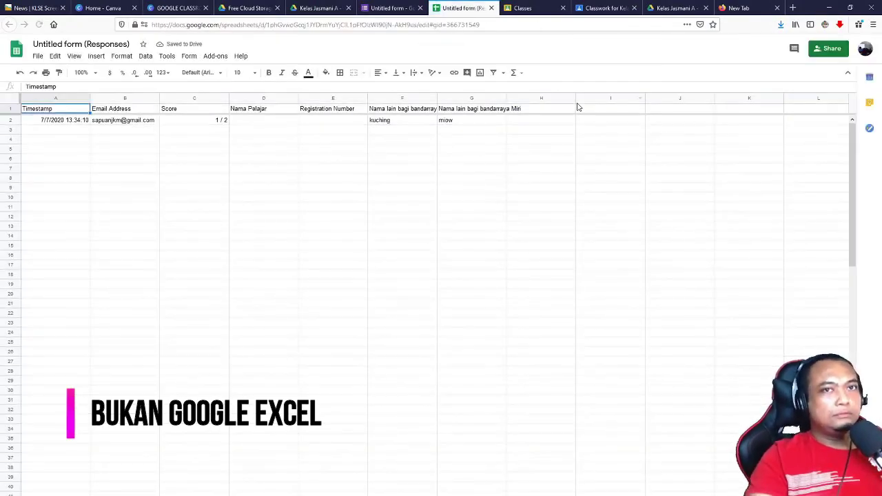
Step: Inspect response cells A2–E2 (timestamp, e-mail, score 1 / 2, empty name fields), then close the spreadsheet
left_click(62, 121)
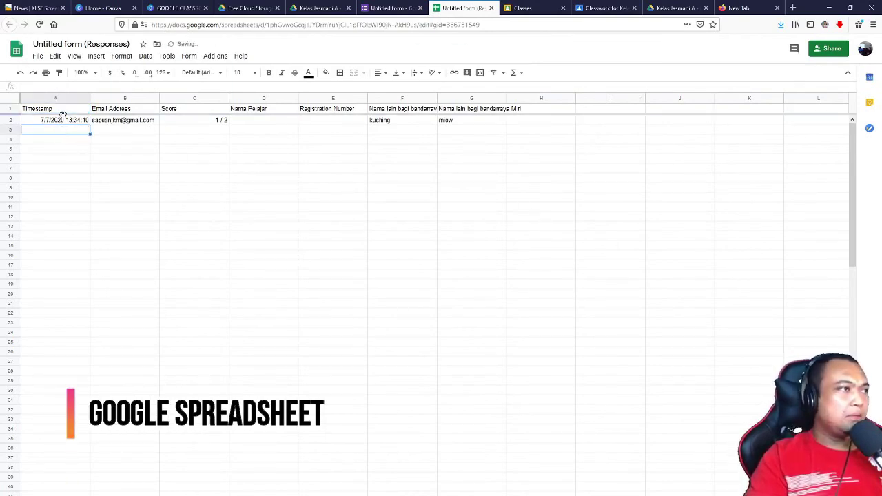
left_click(118, 144)
left_click(122, 121)
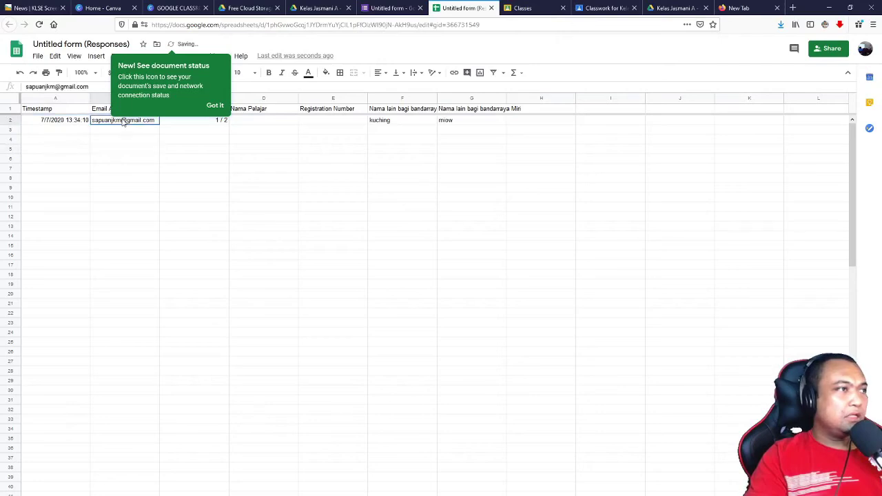
left_click(215, 106)
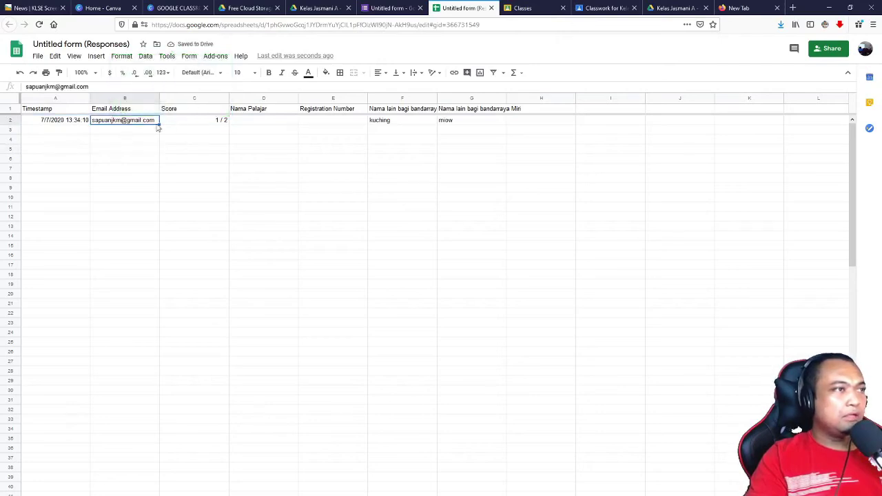
left_click(220, 123)
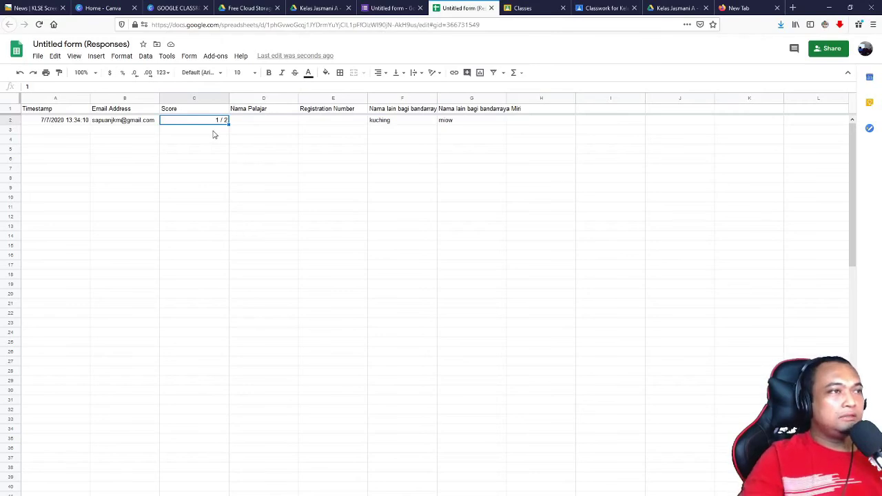
left_click(263, 122)
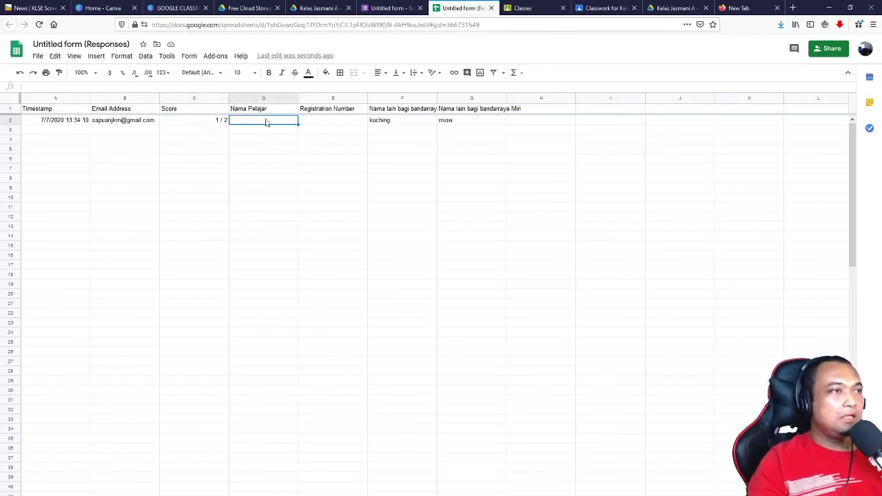
left_click(325, 121)
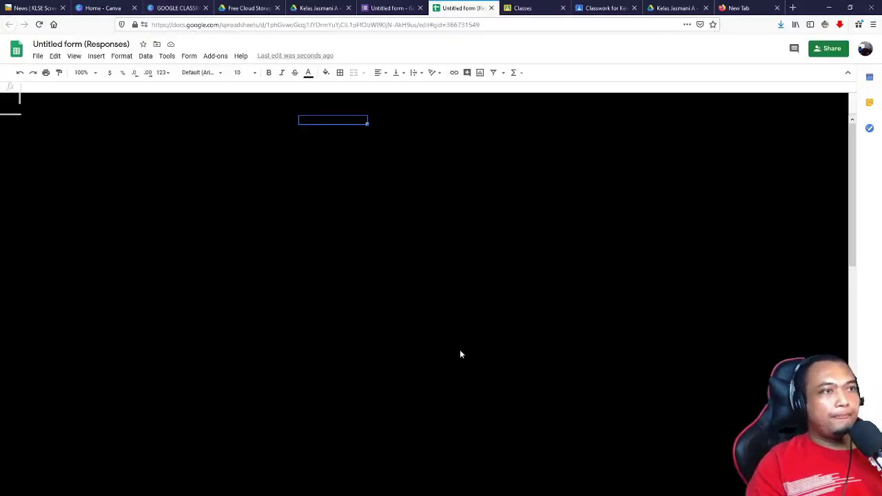
left_click(491, 8)
Step: Go from the Kelas Jasmani A folder back to My Drive and open the TEST 2: DJA20013 (Responses) spreadsheet
left_click(320, 7)
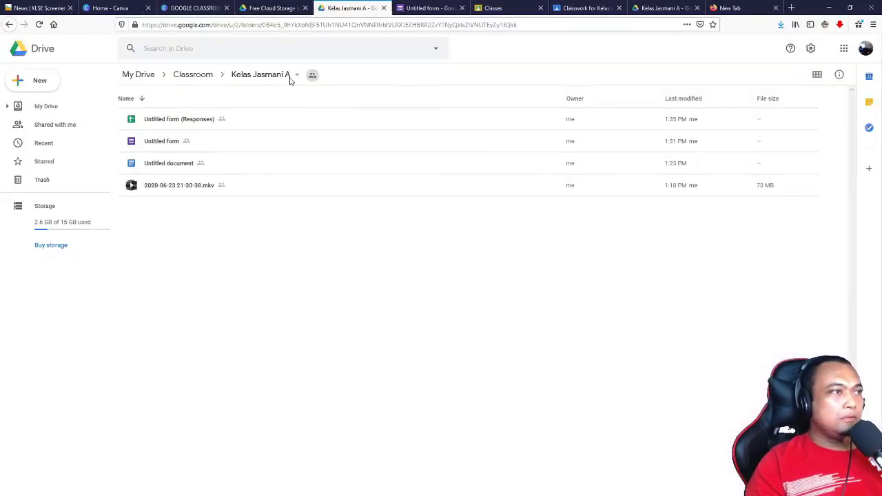
left_click(9, 25)
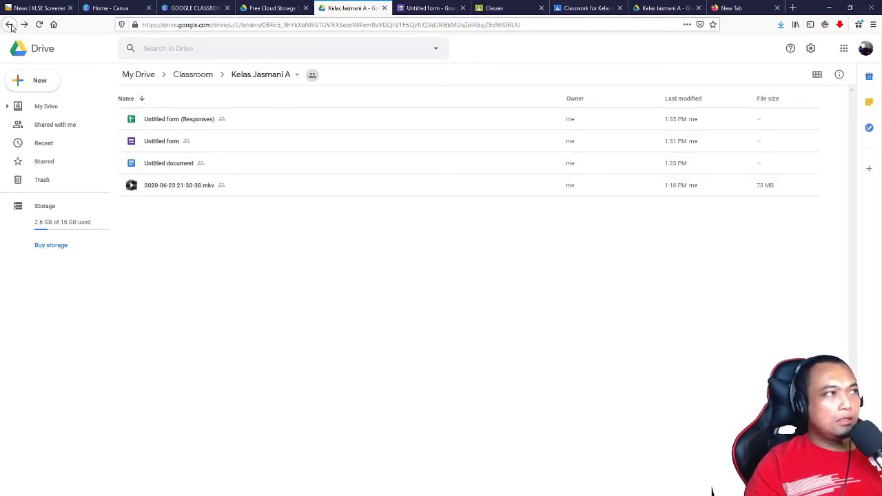
left_click(8, 27)
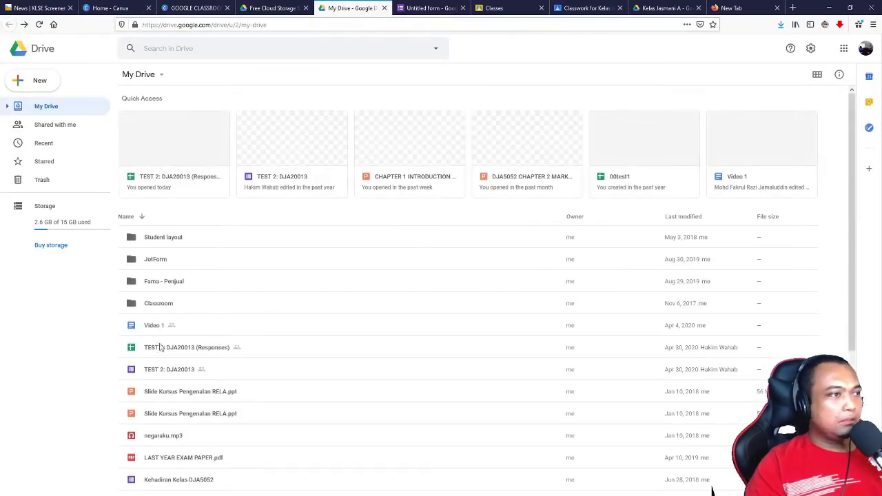
double_click(183, 354)
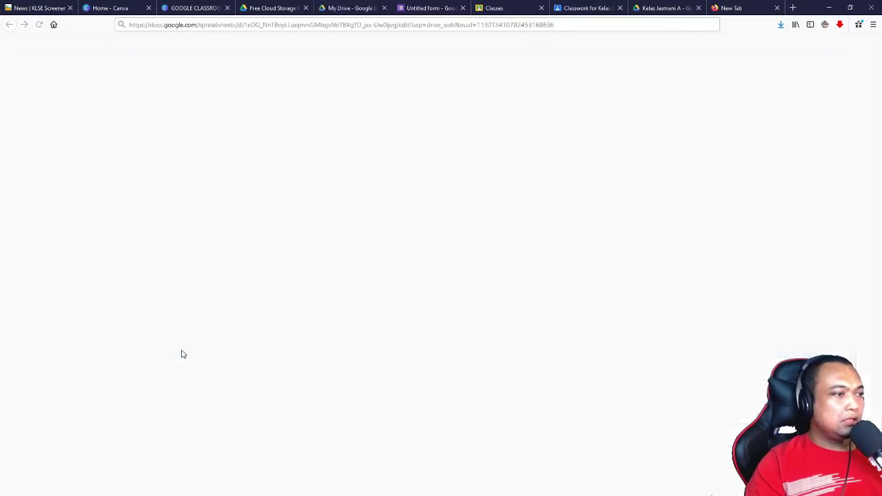
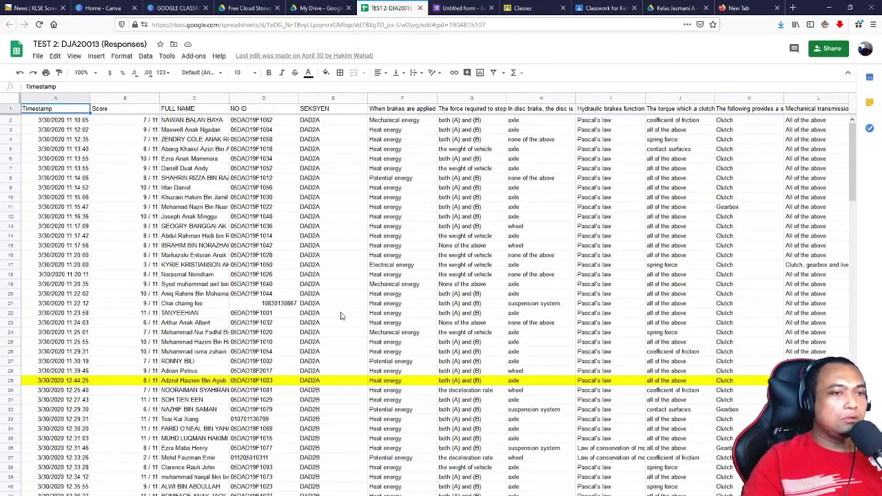
Step: Review the quiz responses spreadsheet, then close it
scroll(340, 316, "down", 9)
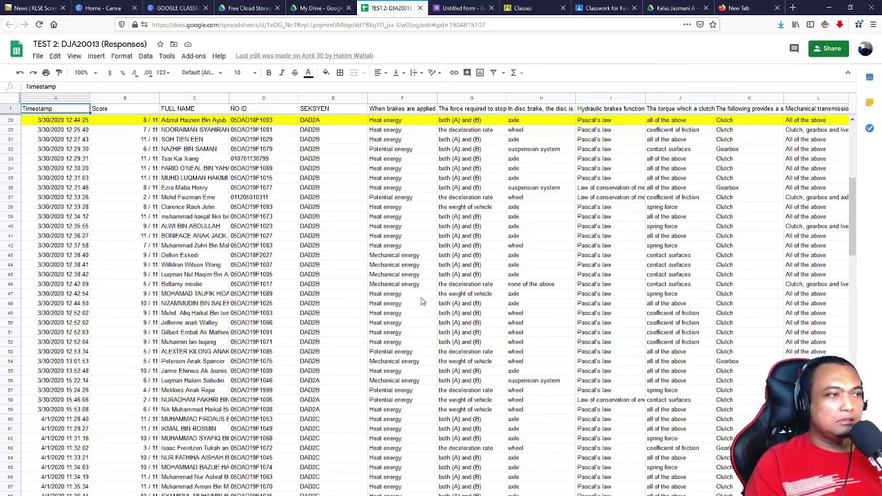
scroll(422, 301, "down", 5)
scroll(423, 301, "down", 2)
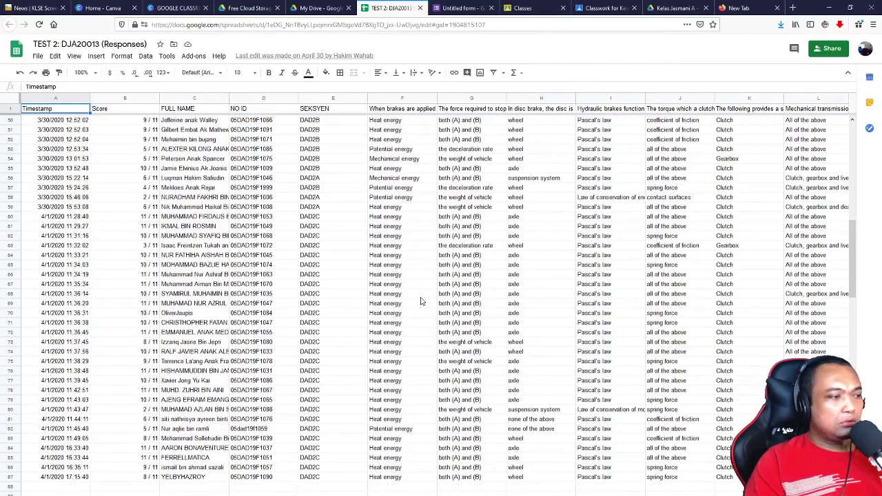
scroll(423, 301, "up", 8)
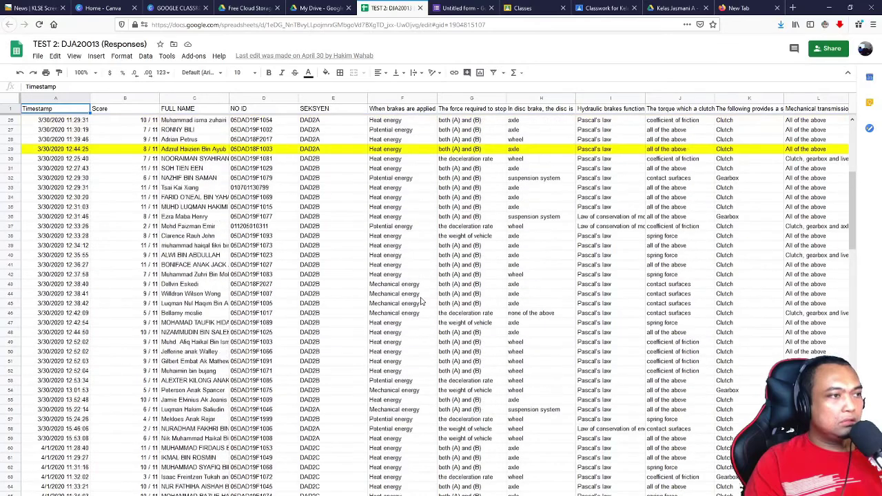
scroll(422, 301, "up", 8)
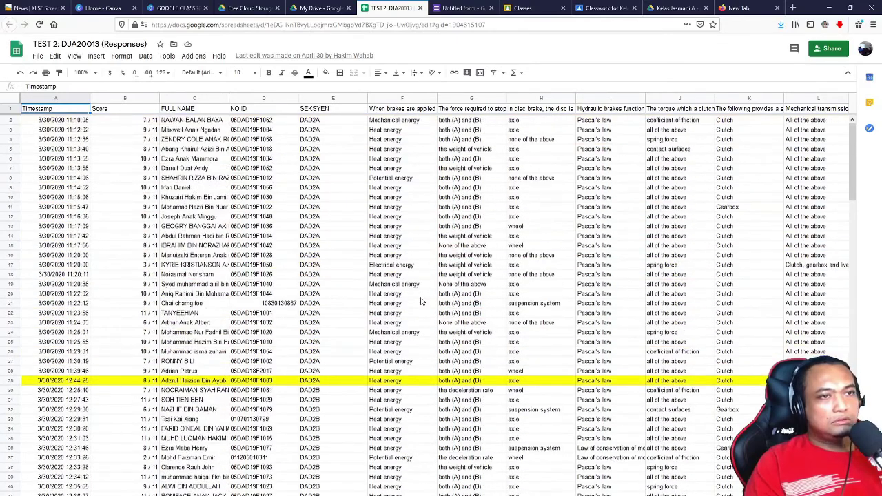
key("ctrl+w")
Step: Open the TEST 2: DJA20013 form and preview it as a respondent
left_click(177, 333)
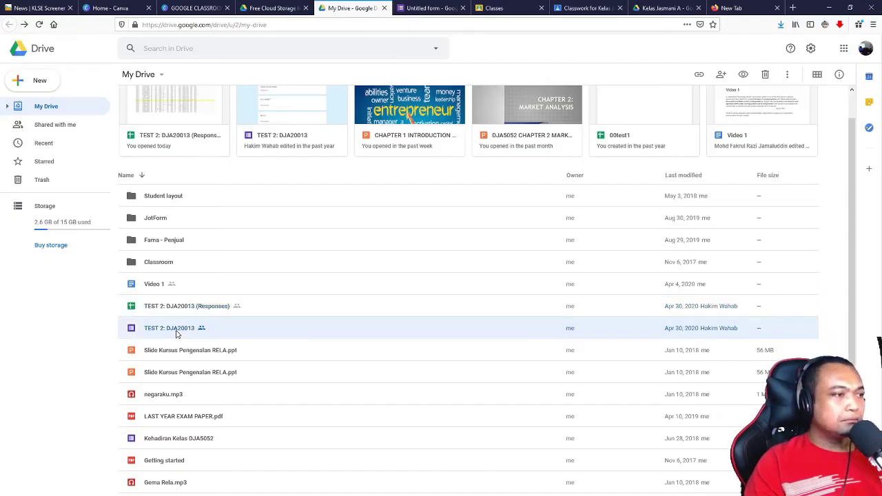
double_click(176, 333)
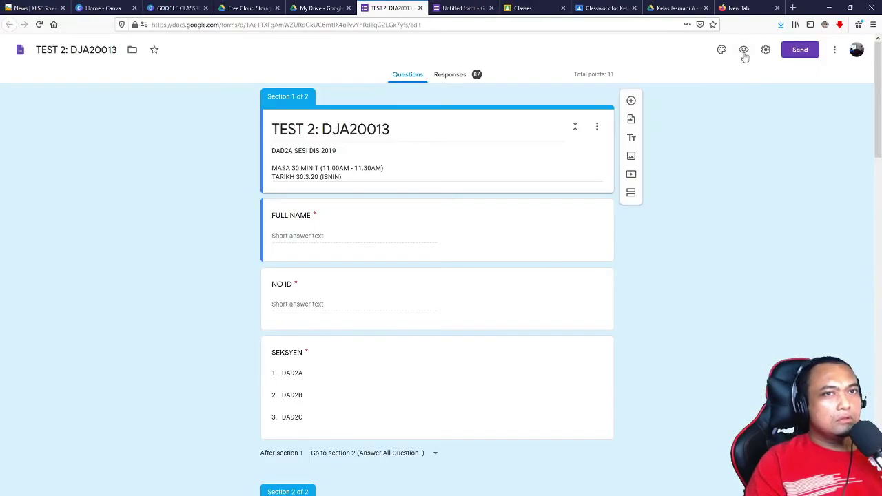
left_click(744, 51)
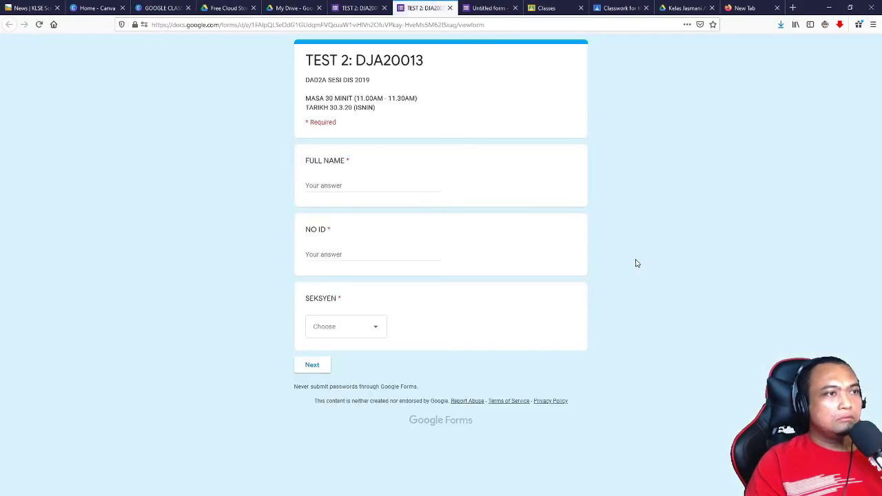
Step: Enter a test full name, choose section DAD2A under SEKSYEN, and continue to the questions
left_click(358, 184)
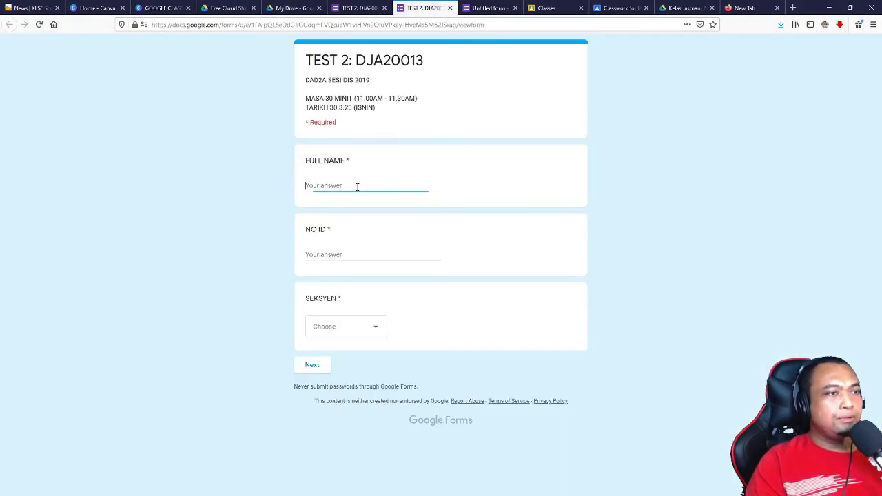
left_click(328, 269)
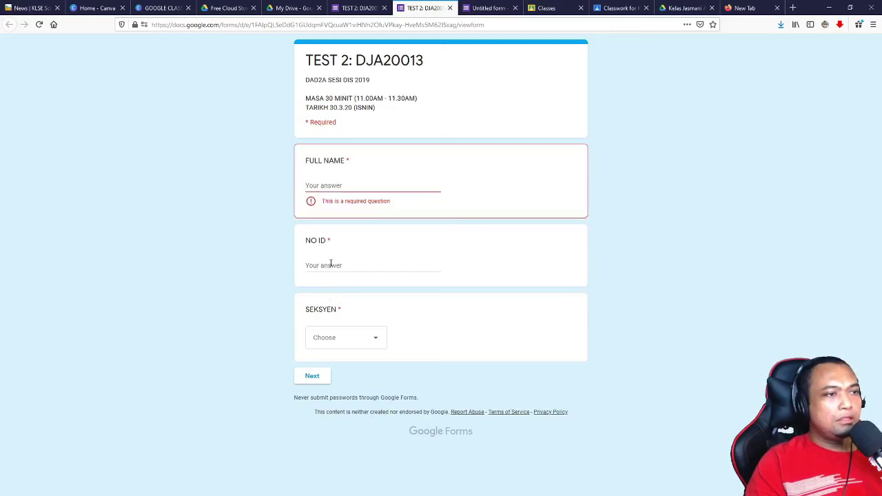
left_click(330, 265)
left_click(349, 184)
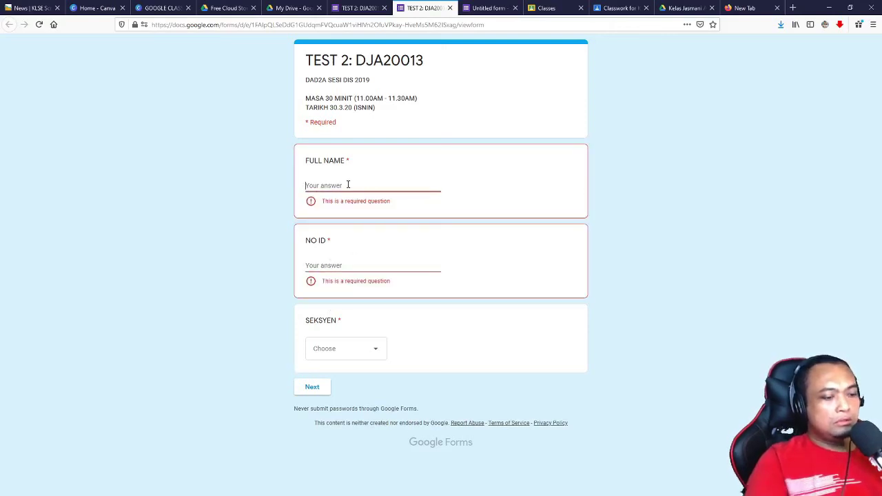
type("yoy")
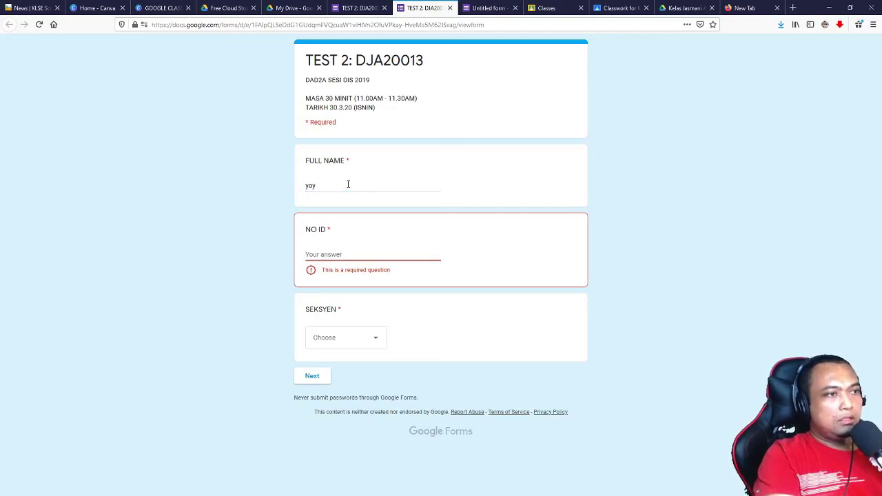
type("13")
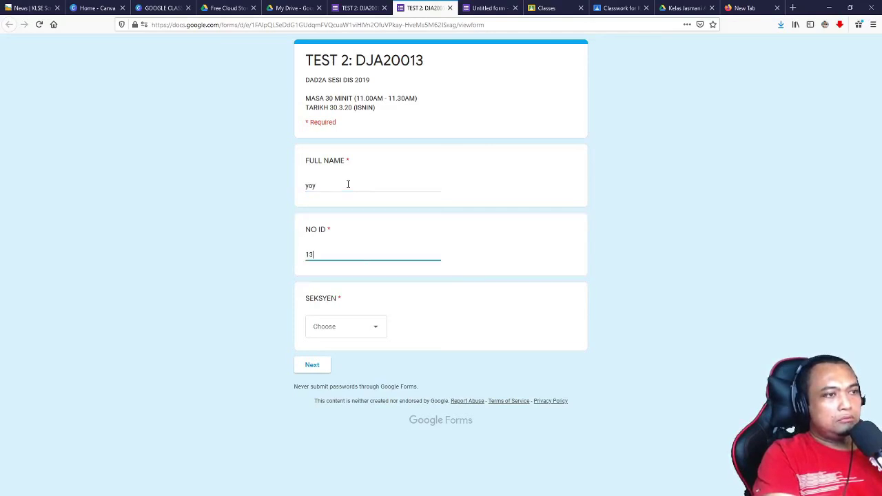
type("1")
left_click(329, 329)
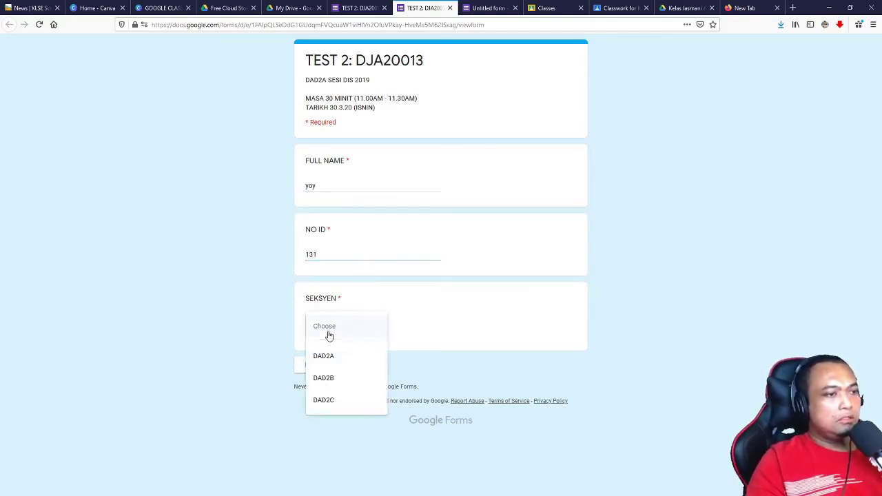
left_click(327, 358)
left_click(310, 365)
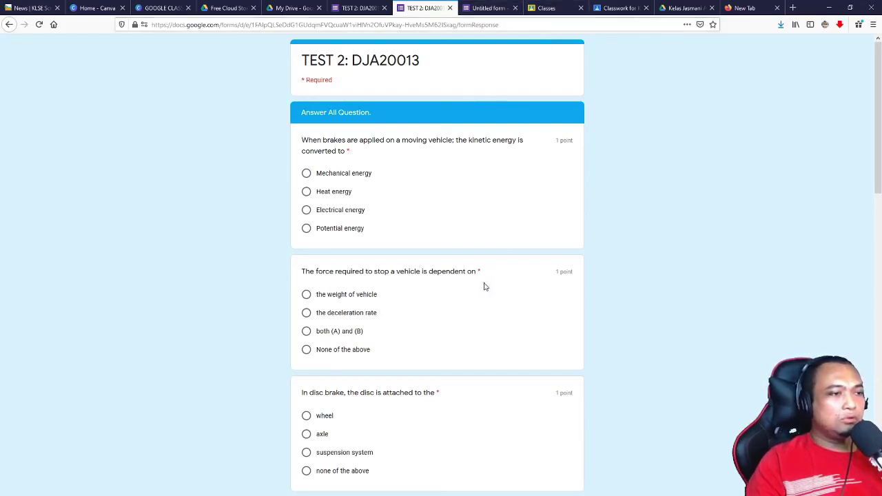
Step: Answer the stopping-force question with the deceleration rate, then switch to the Kelas Jasmani classwork tab
scroll(482, 285, "down", 1)
scroll(476, 289, "down", 3)
scroll(451, 282, "up", 4)
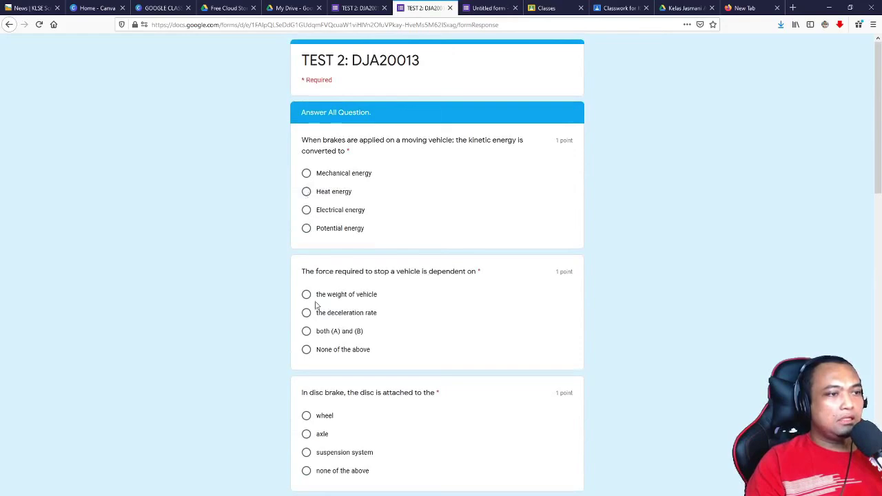
scroll(308, 289, "down", 2)
left_click(305, 219)
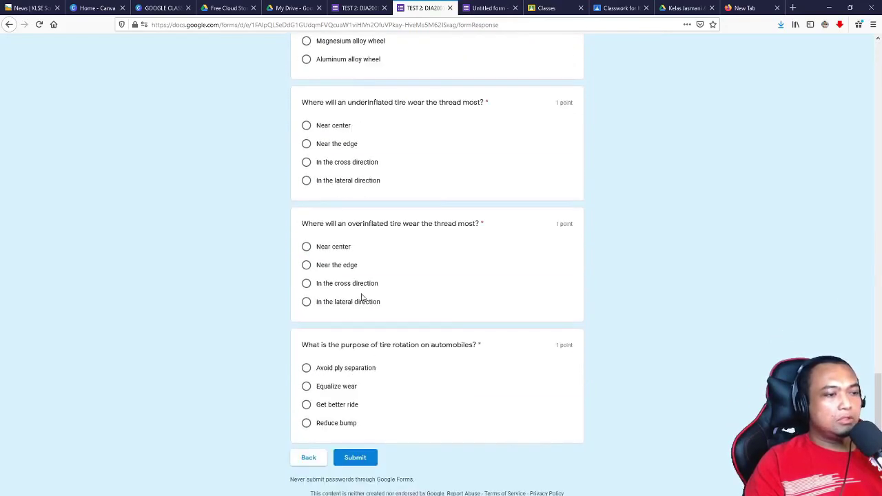
scroll(361, 296, "up", 9)
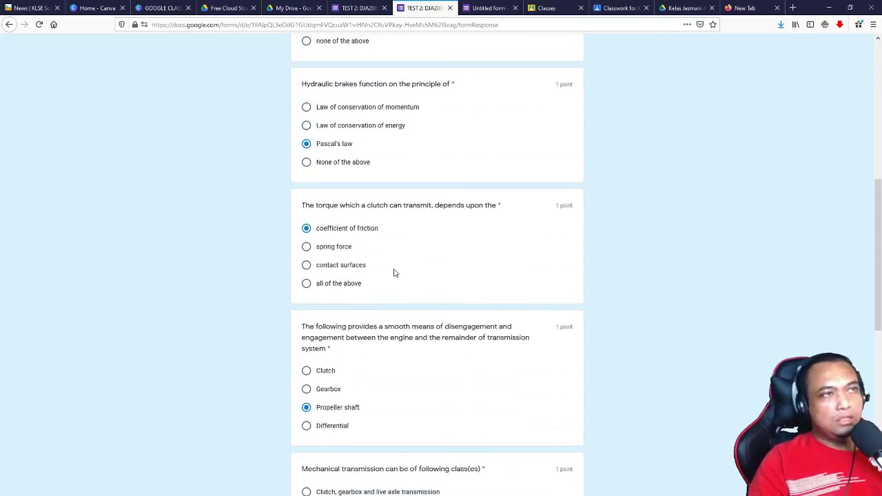
scroll(393, 273, "up", 5)
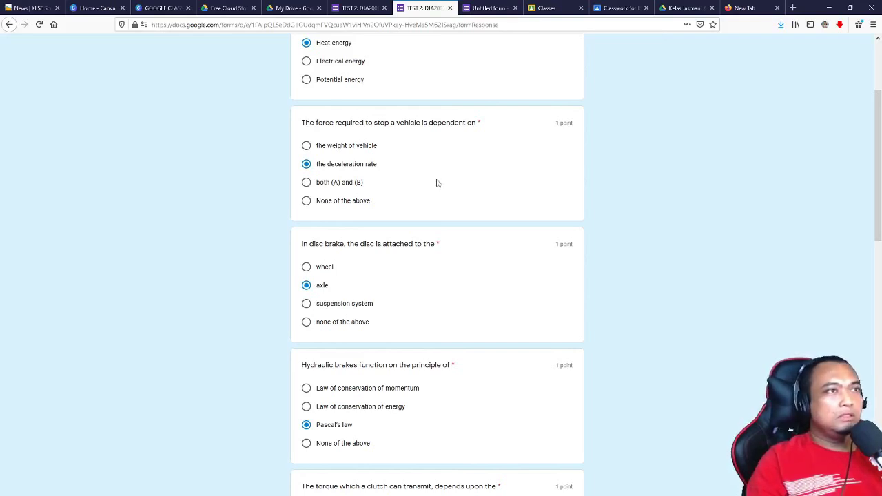
left_click(620, 7)
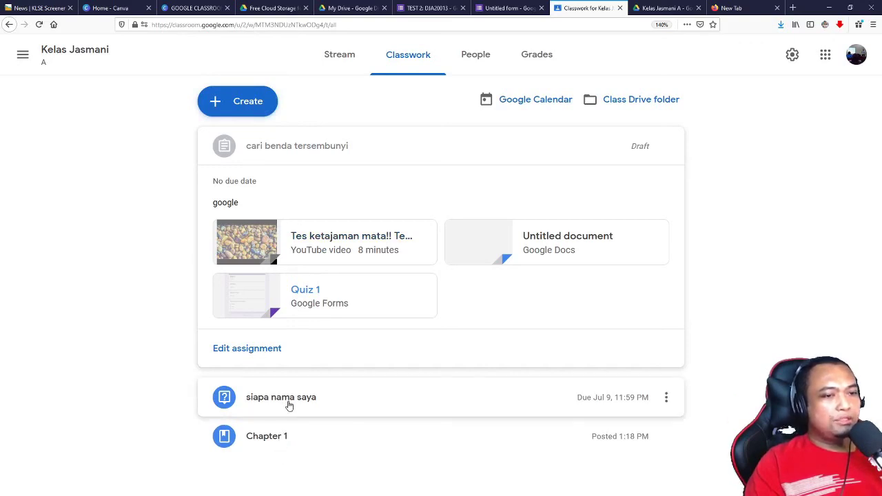
Step: Check the Create menu and existing post options, then choose Reuse post from Create
left_click(233, 108)
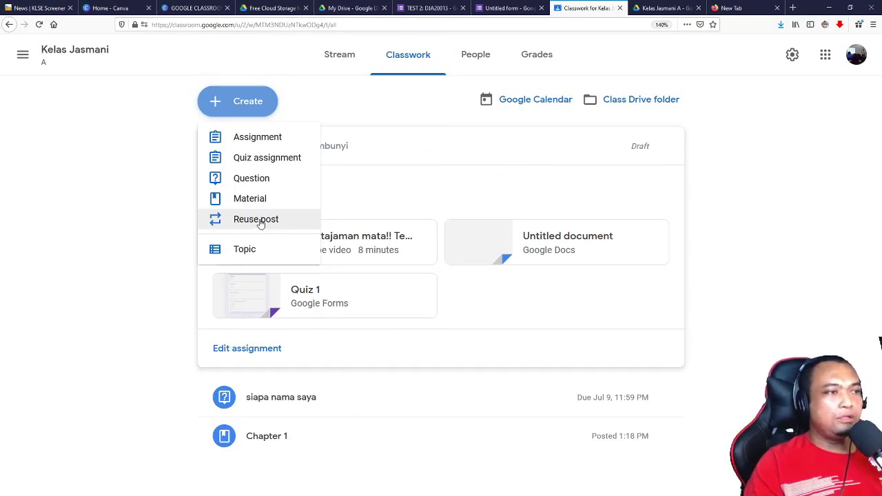
left_click(655, 418)
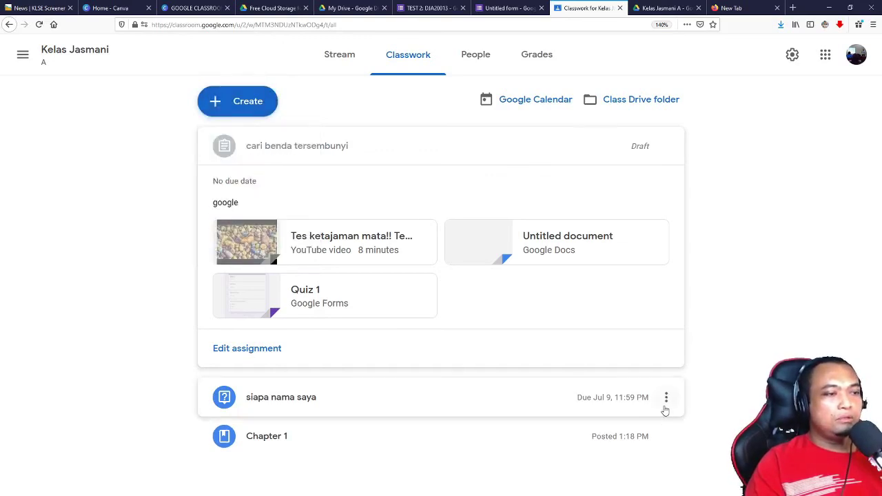
left_click(666, 399)
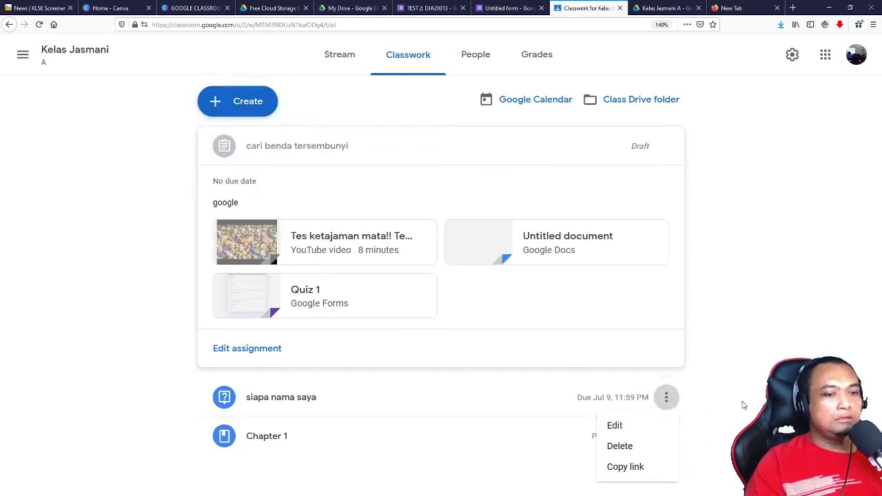
left_click(666, 434)
left_click(666, 436)
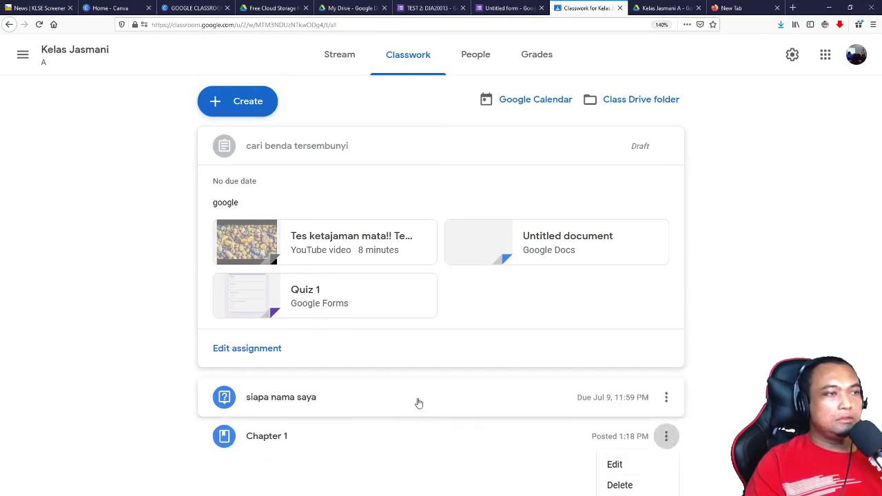
left_click(250, 122)
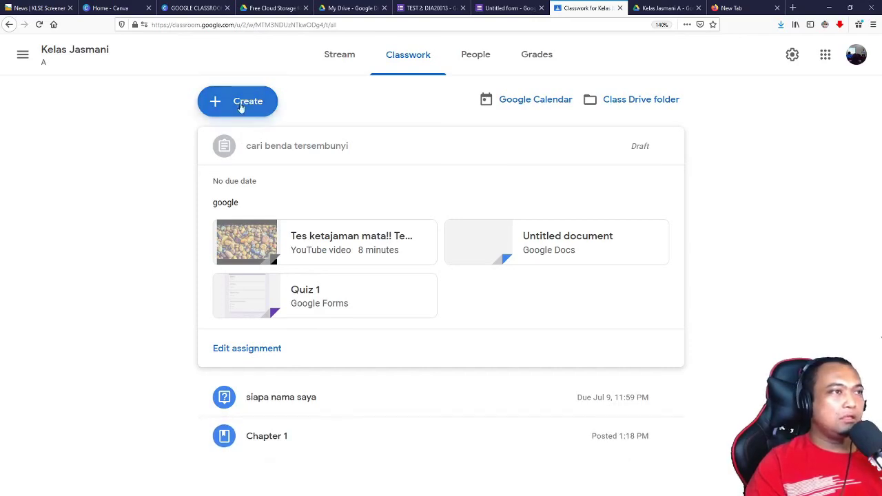
left_click(240, 104)
left_click(231, 220)
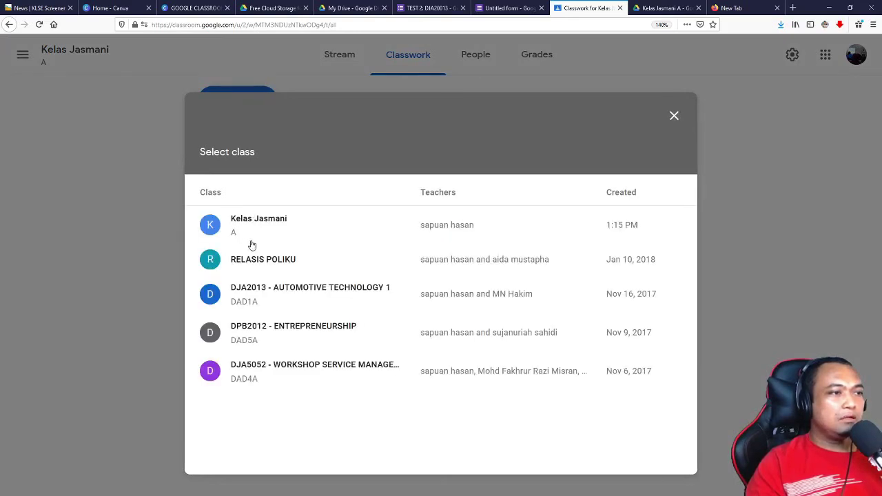
Step: Reuse the Slide Lecture post from the DPB2012 - ENTREPRENEURSHIP class
left_click(282, 230)
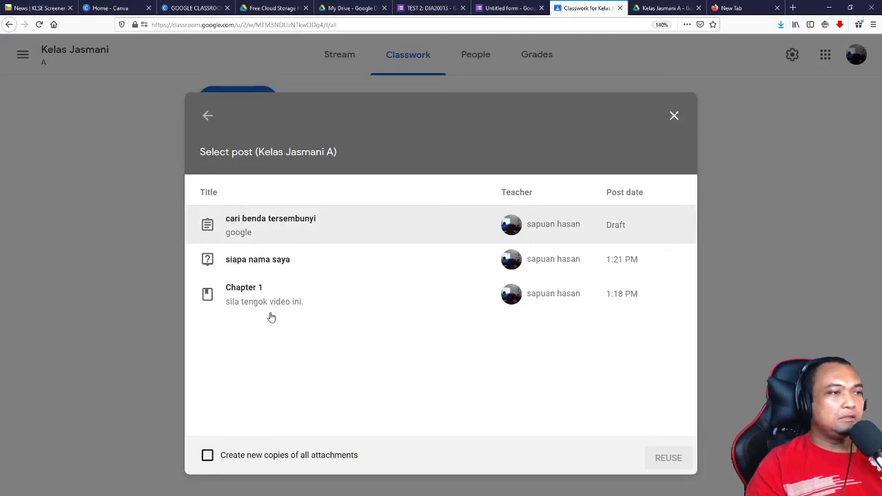
left_click(211, 118)
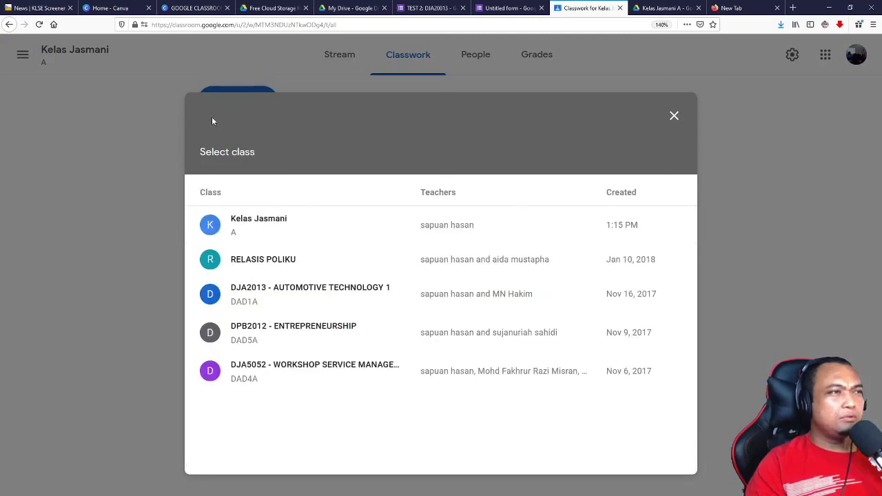
left_click(275, 332)
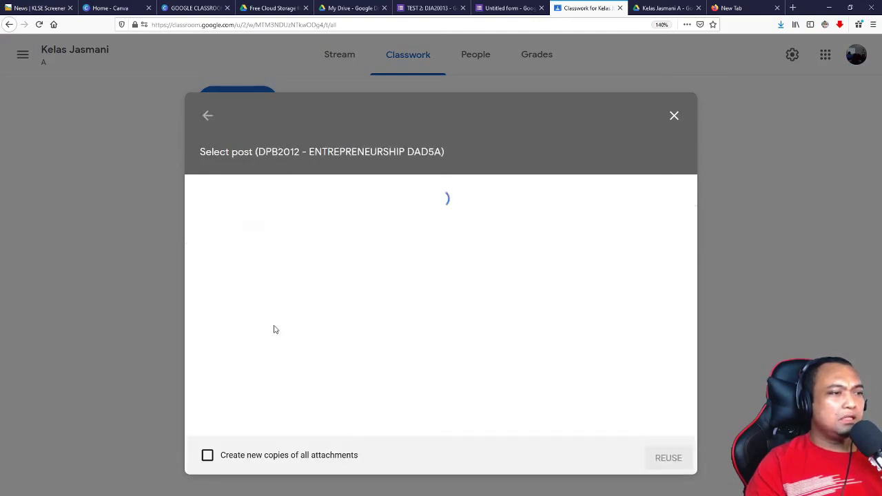
left_click(242, 222)
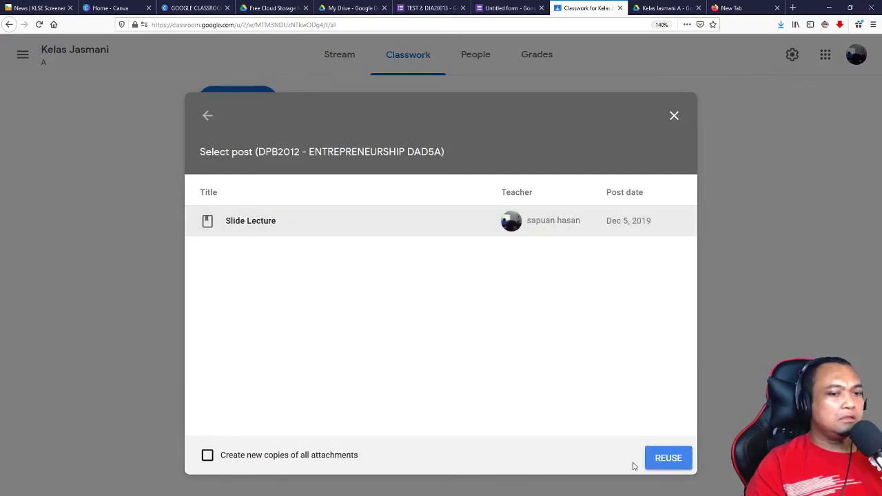
left_click(660, 461)
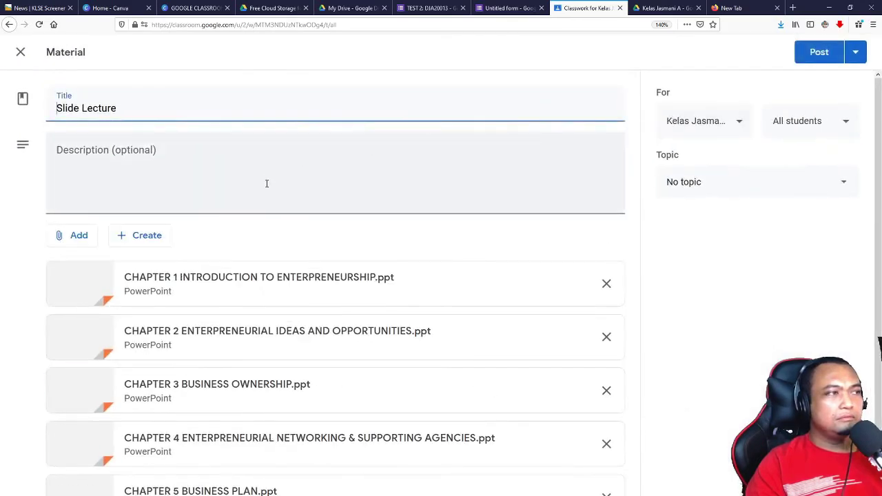
Step: Post the reused material, then retitle it 'Note dari DJA5052' and save
left_click(815, 53)
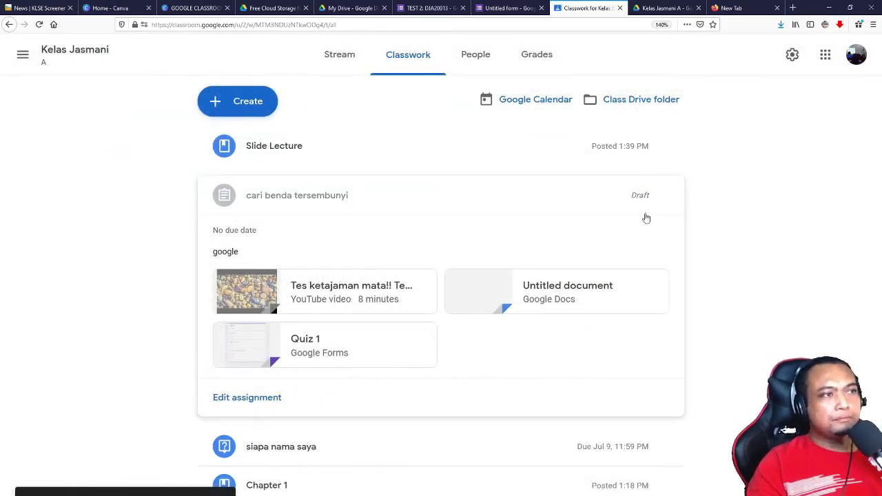
left_click(666, 146)
key("Return")
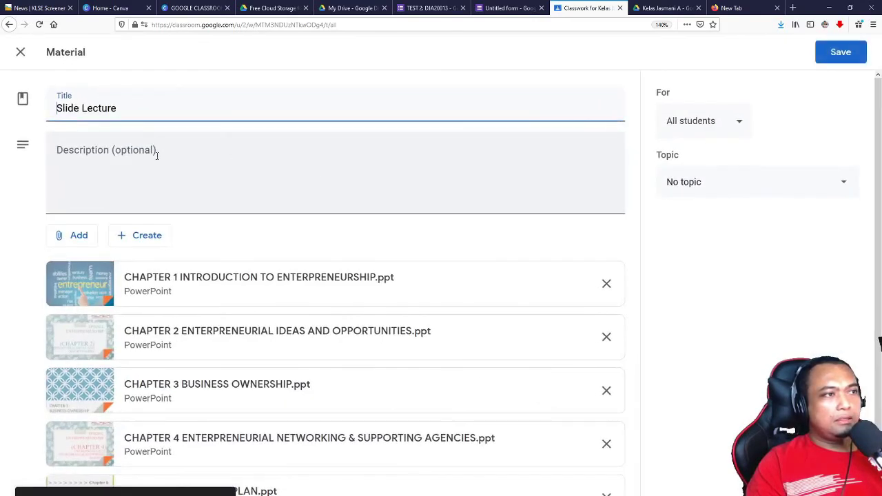
left_click_drag(122, 110, 18, 125)
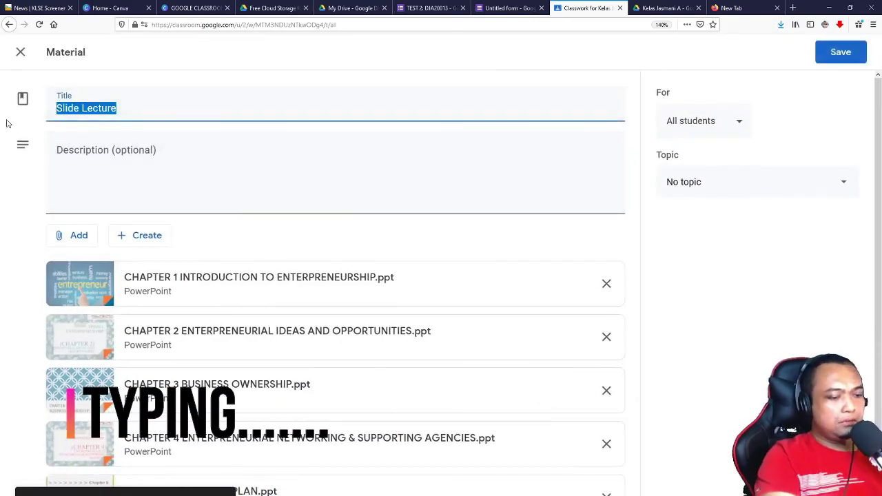
type("Note")
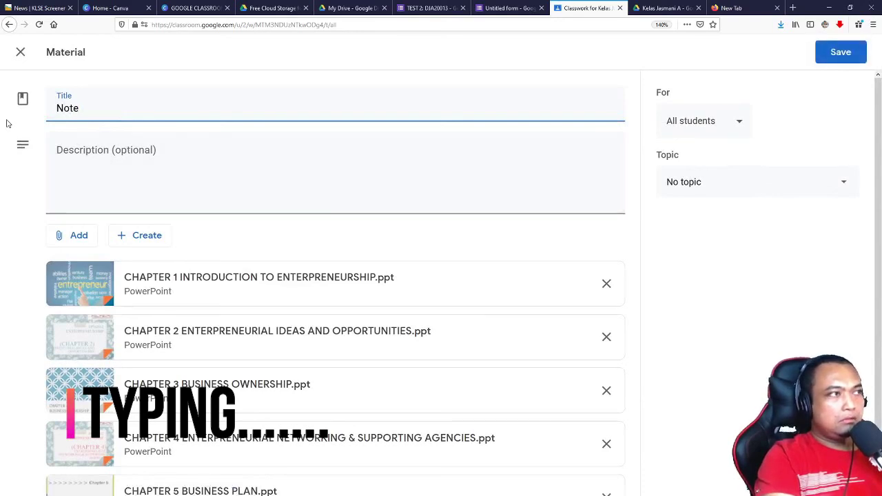
type(" dari D")
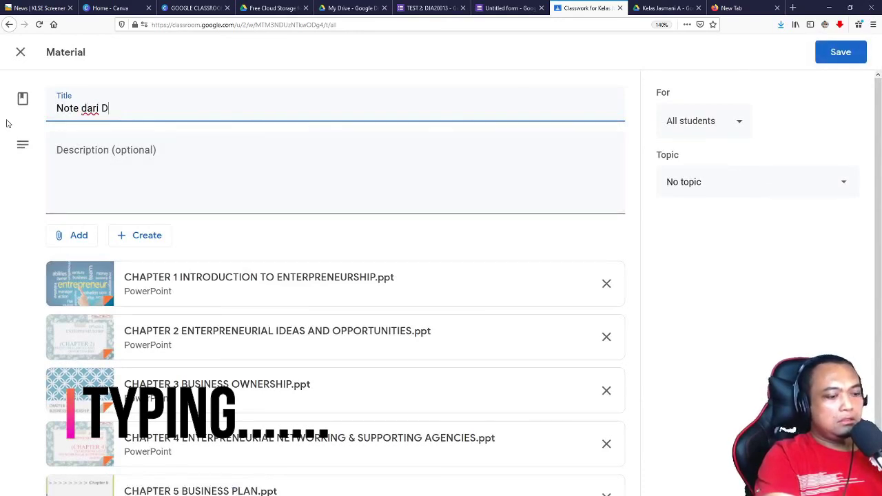
type("JA5052")
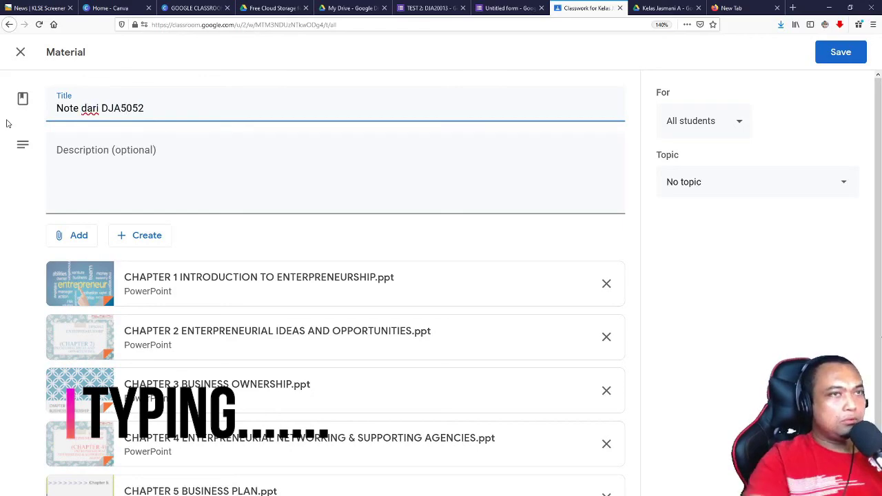
left_click(834, 52)
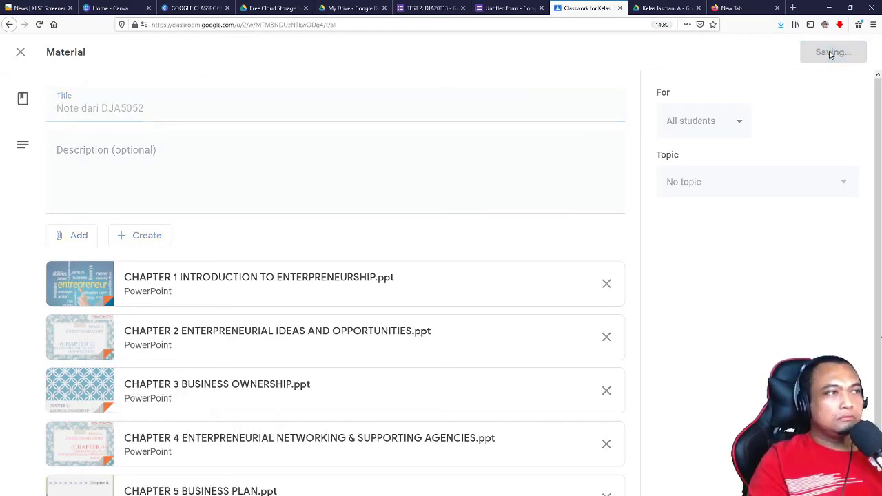